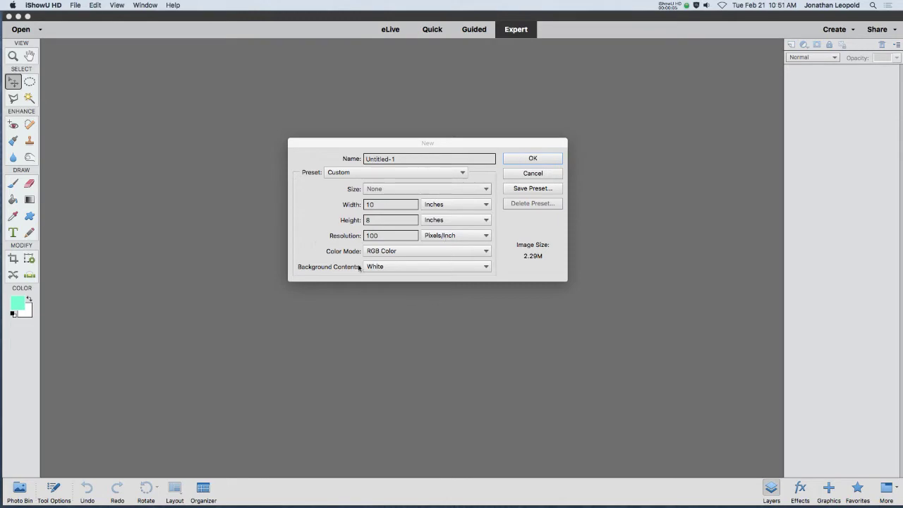
Step: Create a 10 × 8 inch, 100 ppi document with a transparent background and centre its window
click(419, 266)
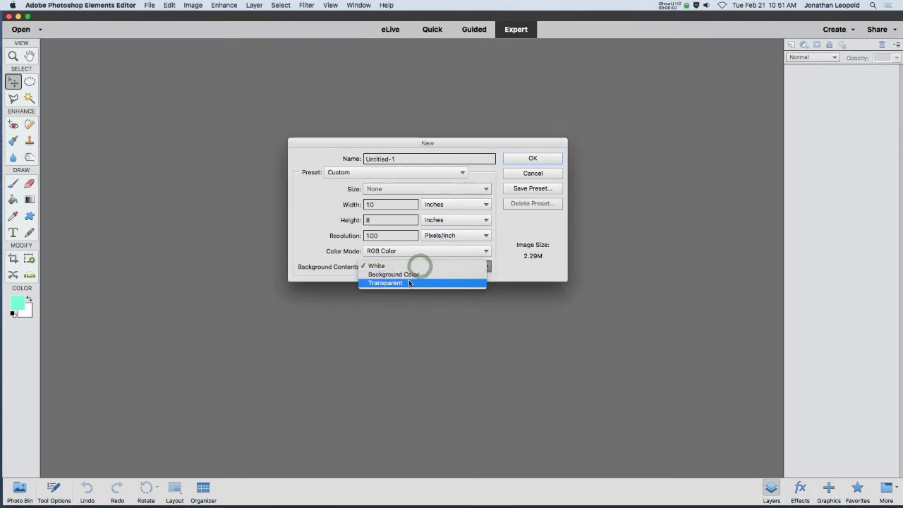
click(408, 281)
click(551, 159)
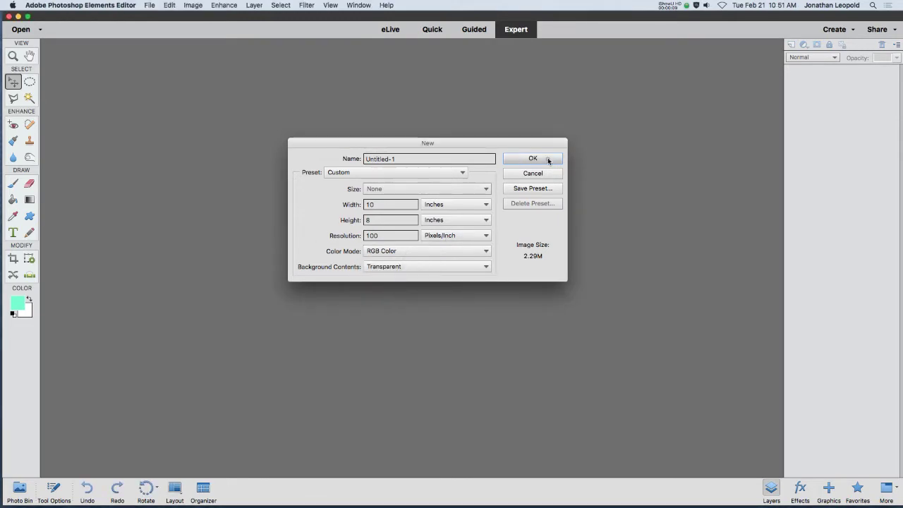
drag(335, 41, 445, 58)
Step: With the Elliptical Marquee, draw a circle about 4.23 inches across near the canvas centre
click(30, 82)
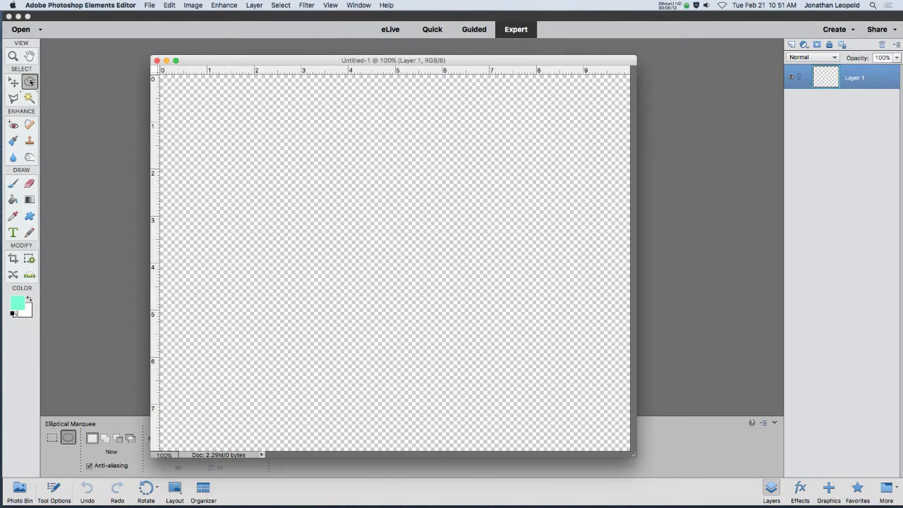
drag(239, 235, 500, 314)
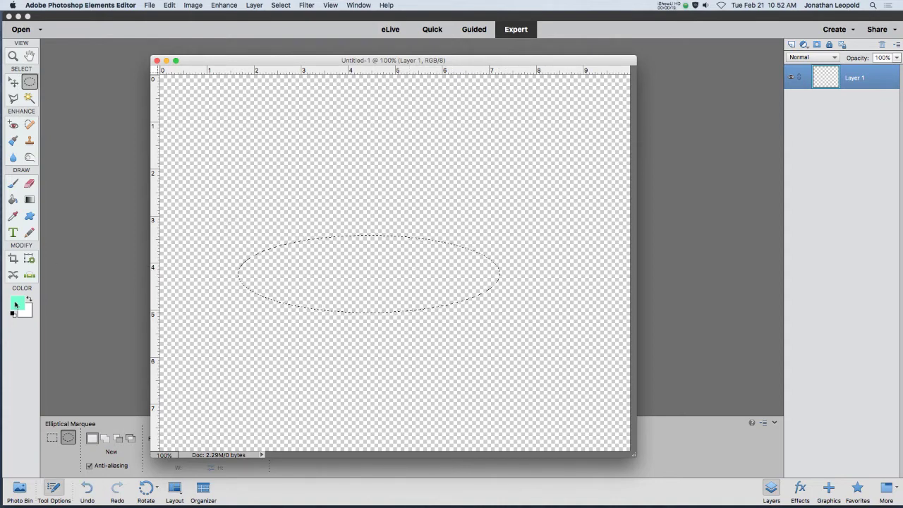
key(super+d)
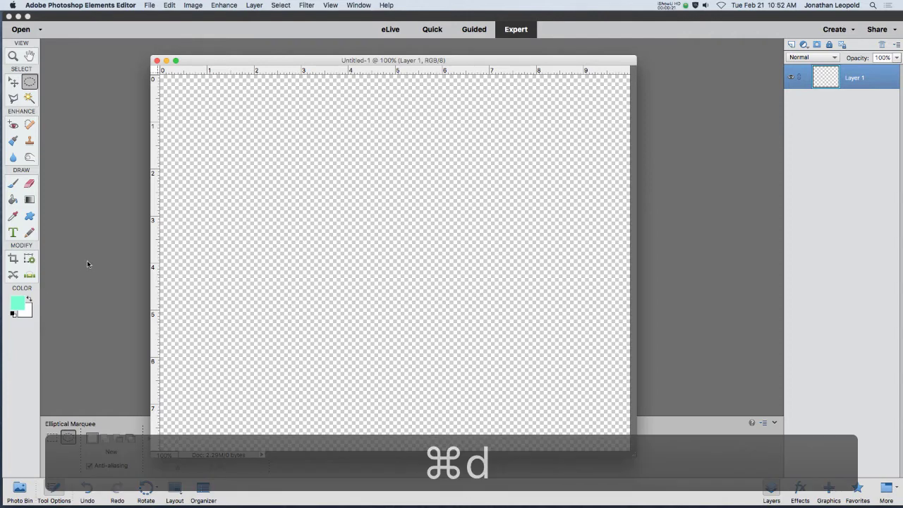
drag(316, 197, 551, 396)
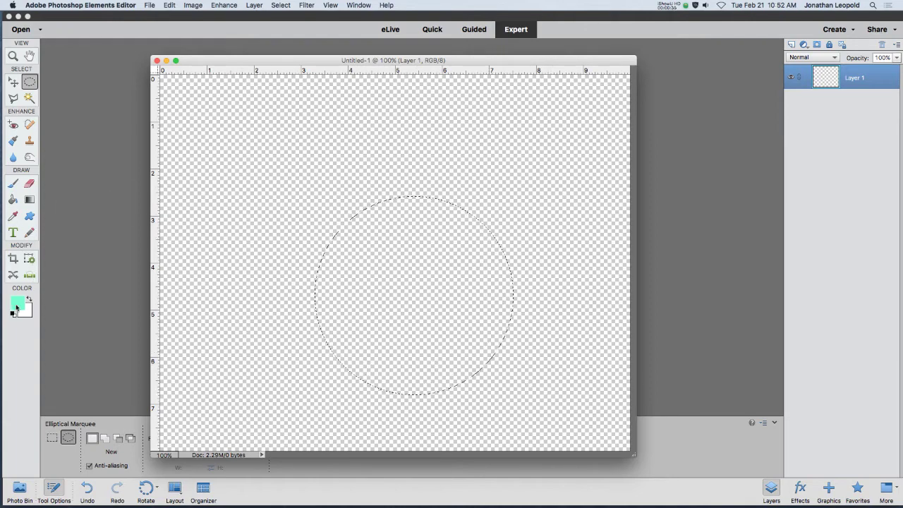
Step: Choose the Gradient tool and set the foreground colour to cyan 36c3d8
key(g)
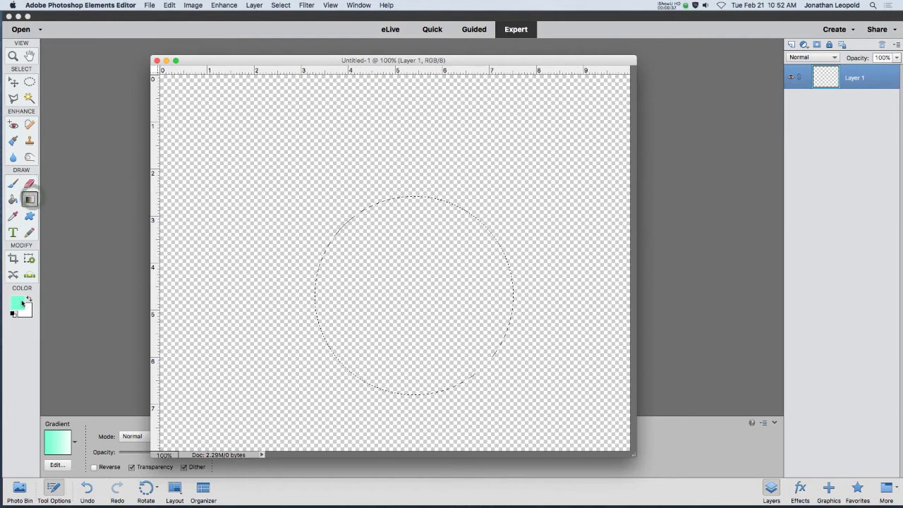
click(22, 302)
click(578, 278)
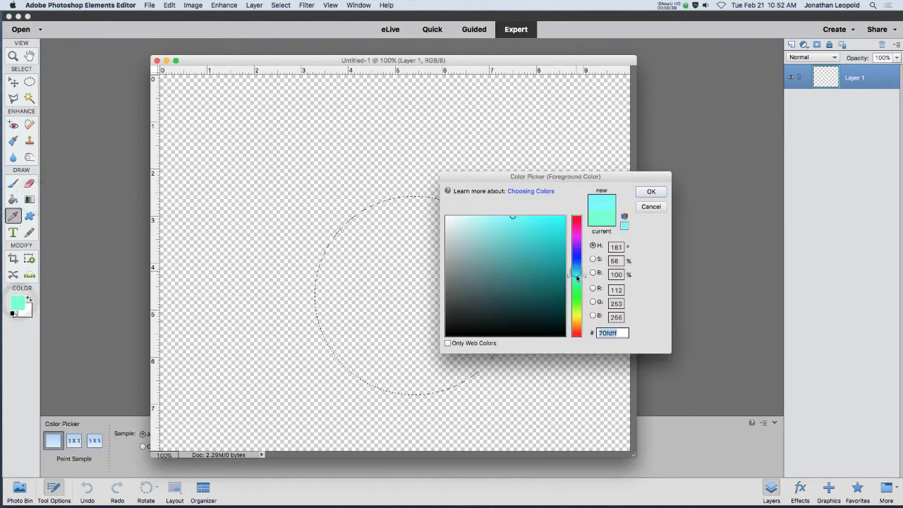
drag(577, 278, 577, 276)
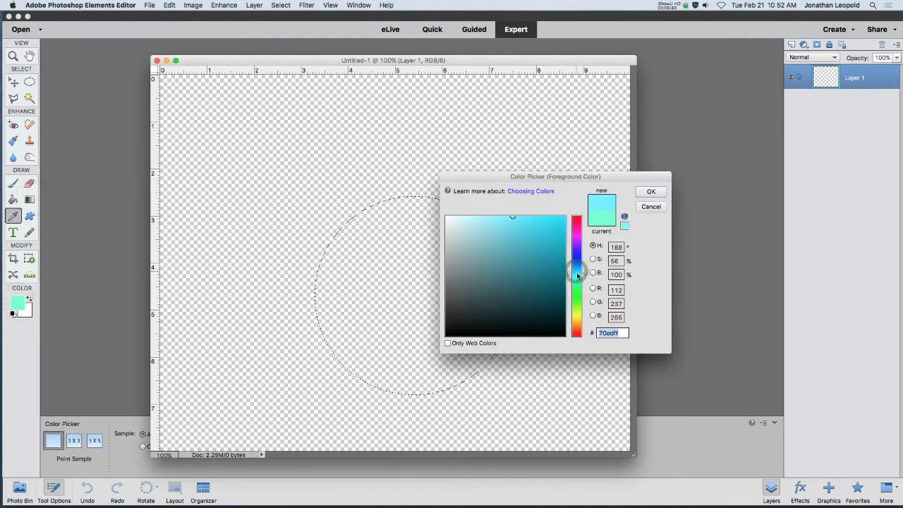
click(564, 215)
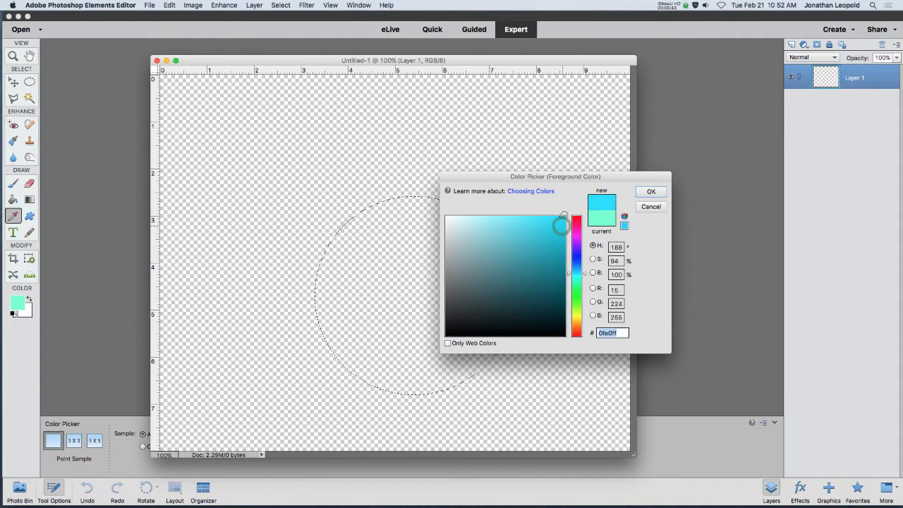
mouse_move(562, 226)
mouse_down()
mouse_move(558, 218)
mouse_move(562, 232)
mouse_move(551, 226)
mouse_move(530, 242)
mouse_move(510, 228)
mouse_move(529, 230)
mouse_move(543, 252)
mouse_move(510, 225)
mouse_move(528, 232)
mouse_move(461, 228)
mouse_move(541, 237)
mouse_up()
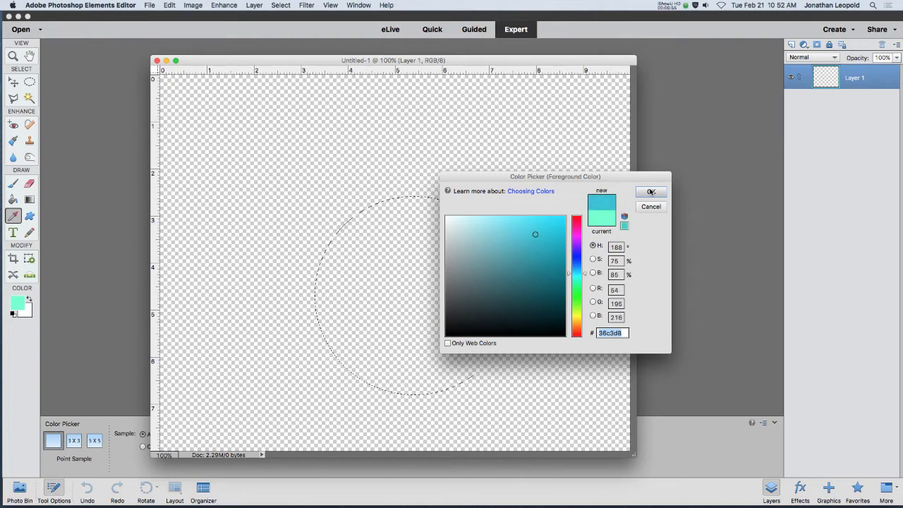
click(651, 192)
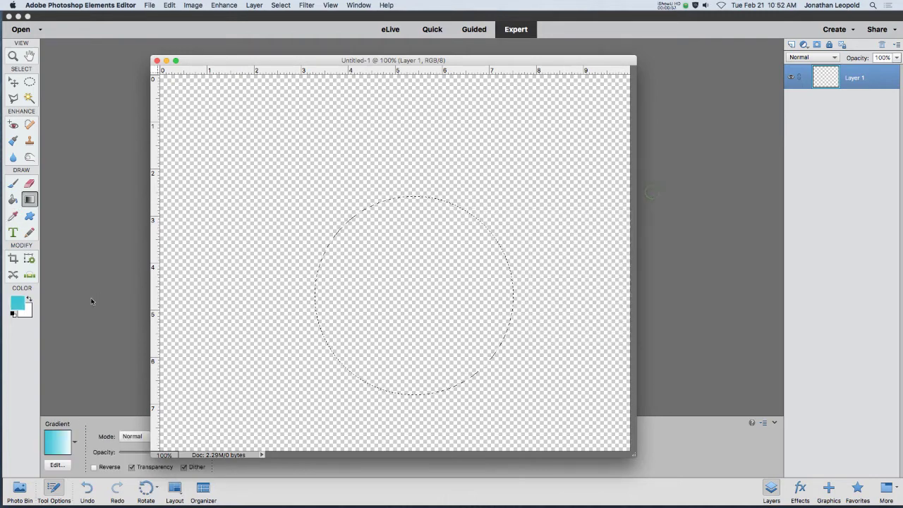
Step: Set the background colour to dark teal 4c767c
click(27, 313)
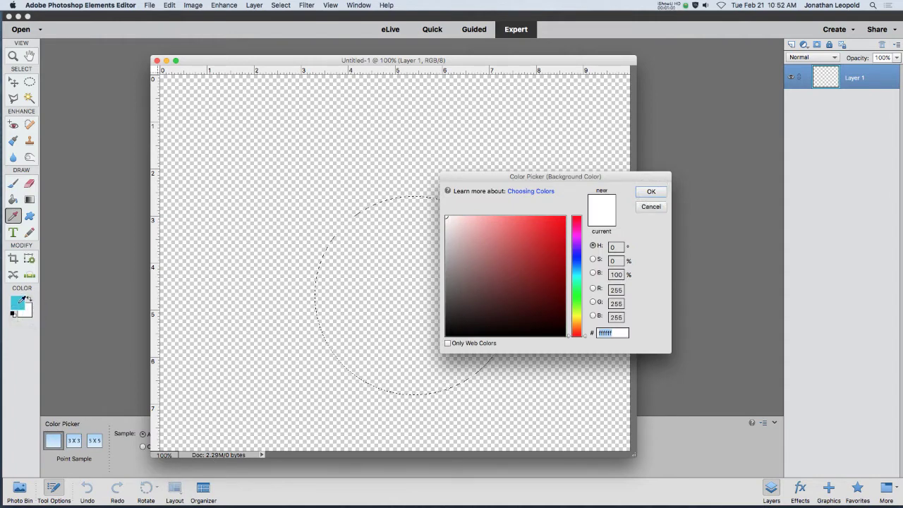
click(21, 303)
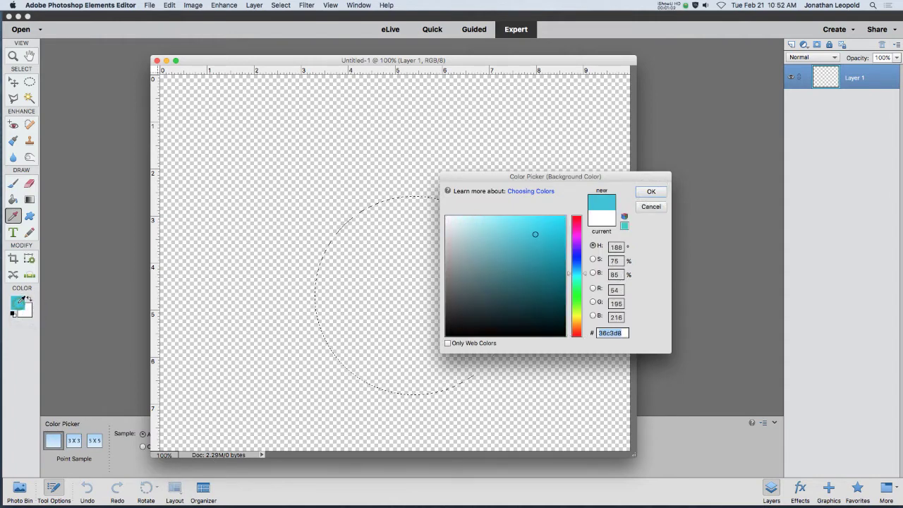
click(502, 288)
click(499, 276)
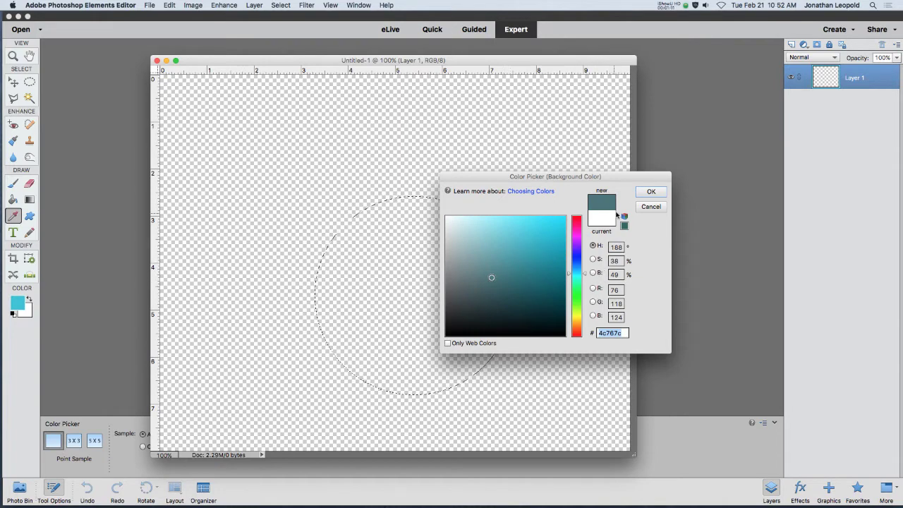
click(647, 192)
key(g)
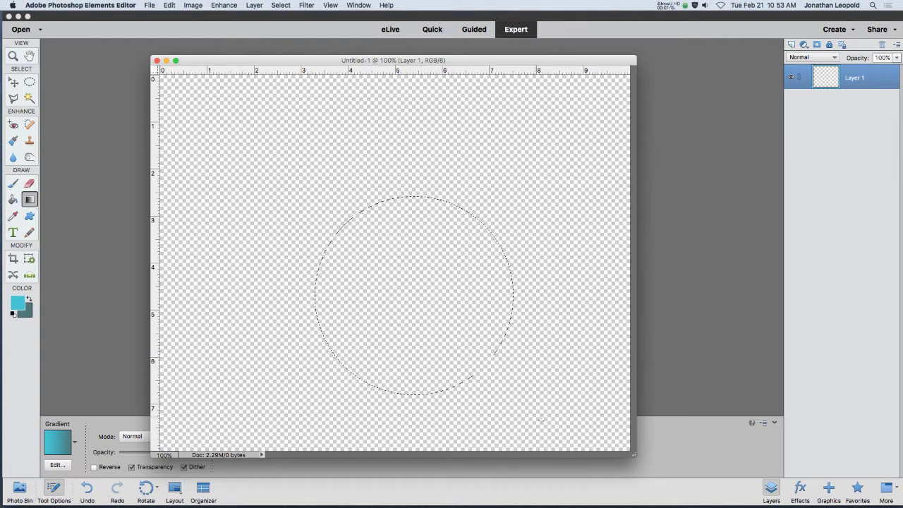
Step: Try a linear cyan-to-teal gradient fill inside the circle
drag(634, 456, 604, 406)
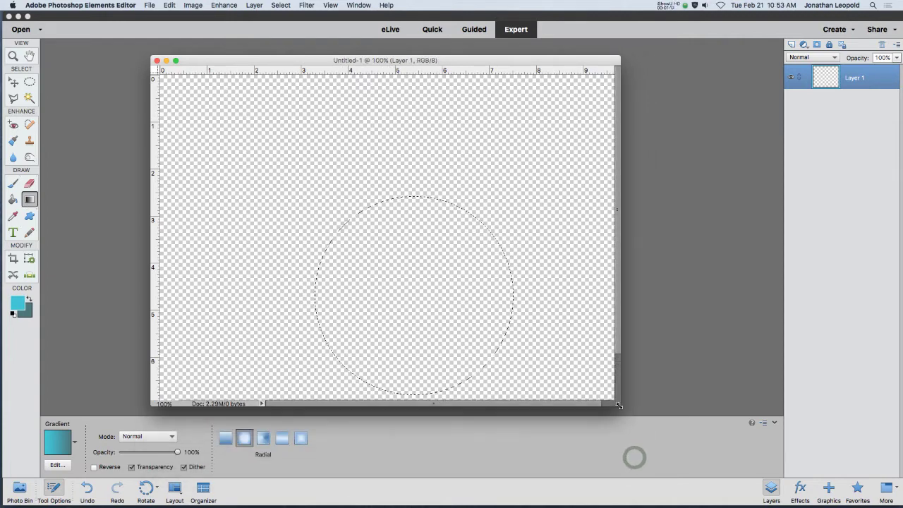
click(418, 286)
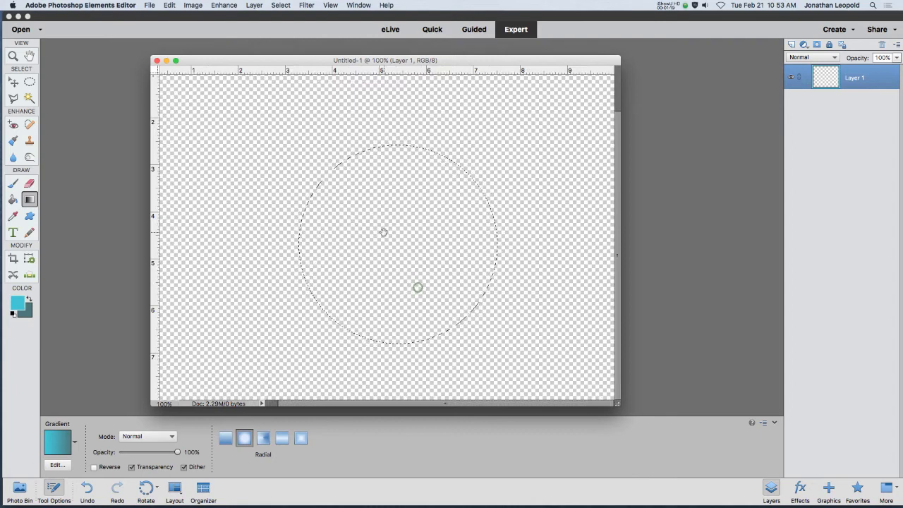
click(226, 438)
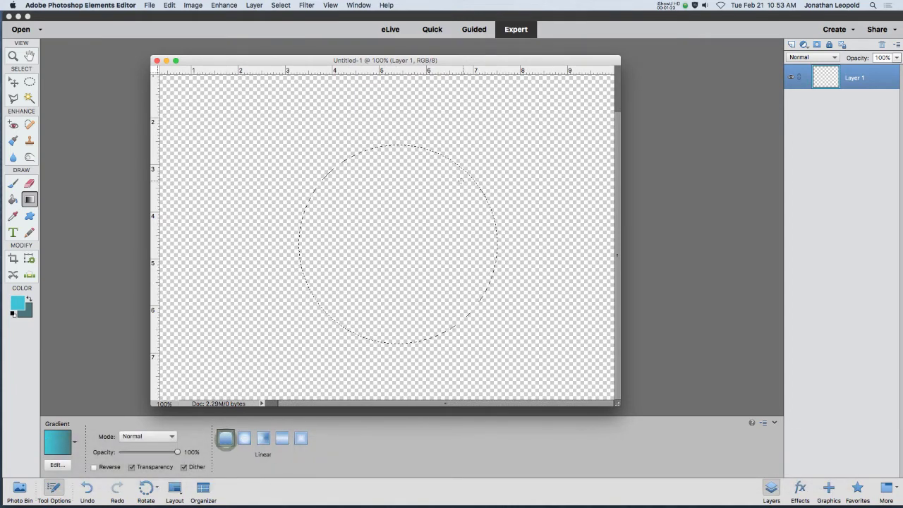
drag(318, 302, 449, 173)
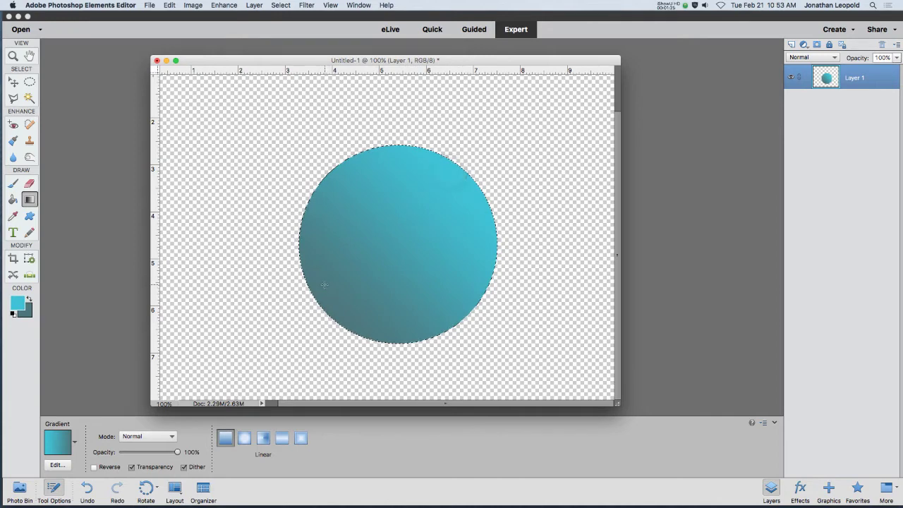
Step: Replace it with a radial gradient whose highlight sits at the circle's upper right
click(244, 438)
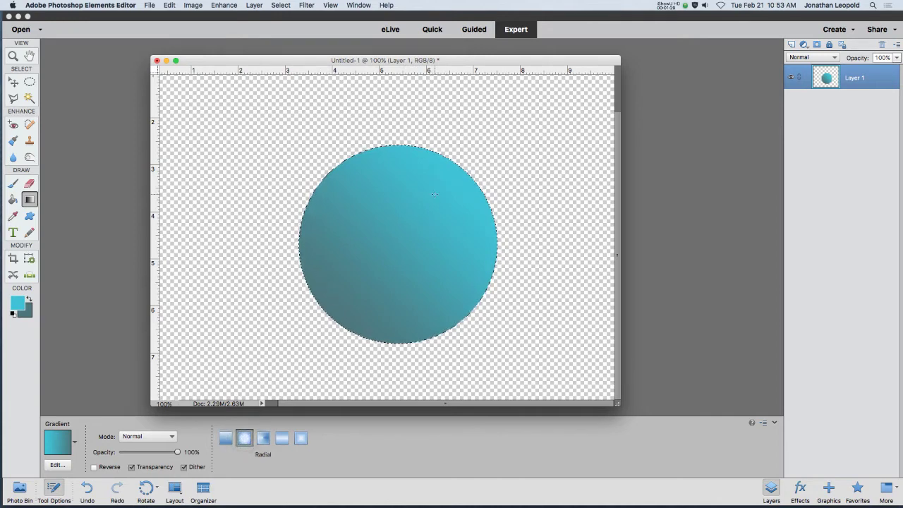
key(super+z)
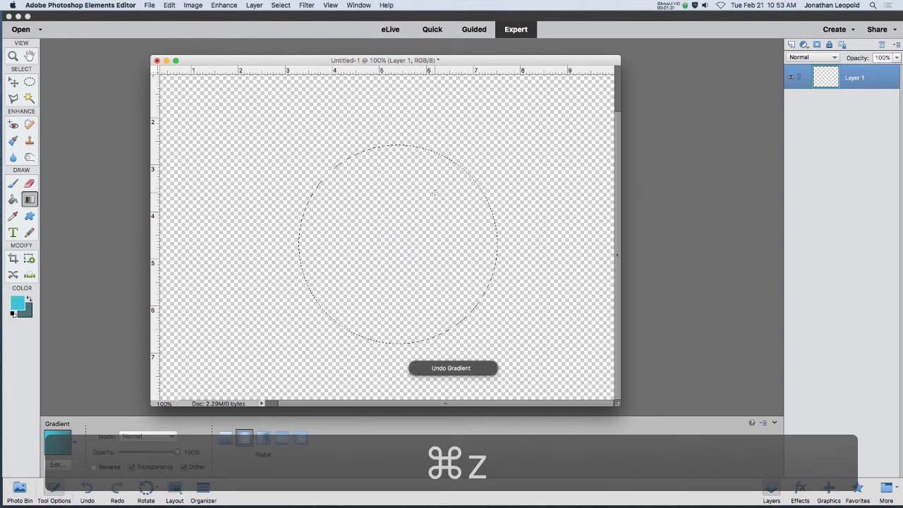
drag(434, 195, 343, 284)
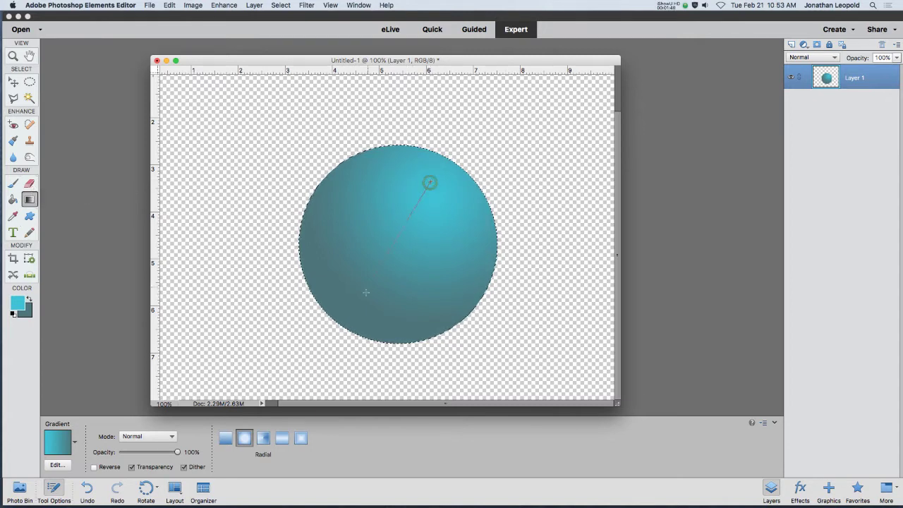
drag(430, 182, 338, 330)
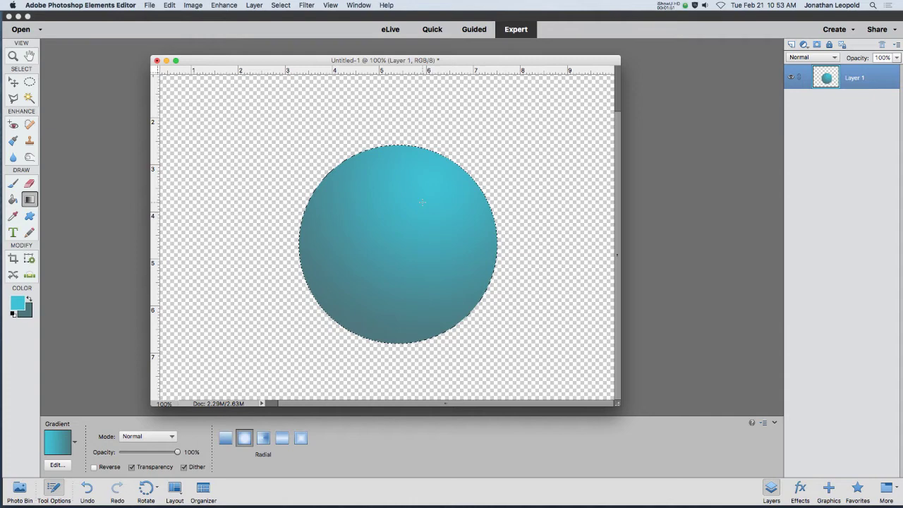
drag(423, 200, 400, 249)
Step: Set the background to darker teal 375054 and redraw the radial gradient
click(30, 313)
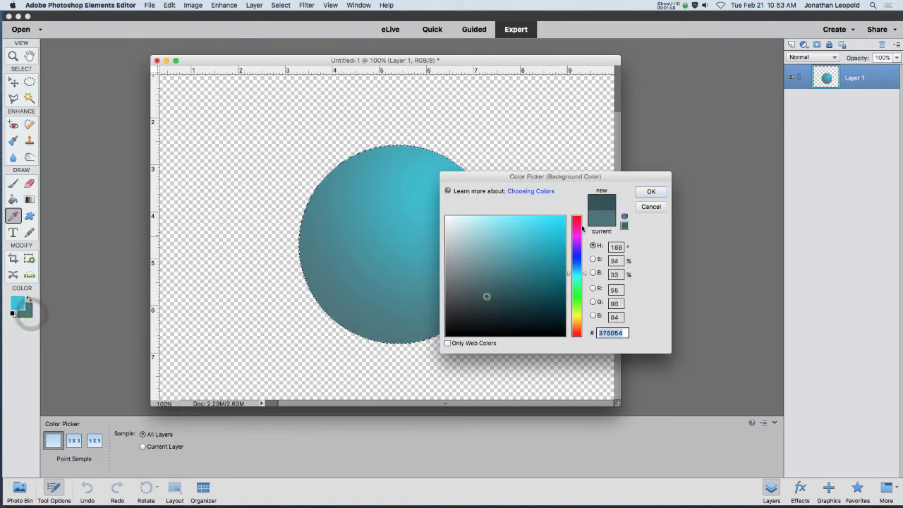
click(651, 191)
drag(447, 180, 401, 329)
Step: Set the foreground to paler cyan 77d8e6, redraw the gradient, and deselect the sphere
click(19, 305)
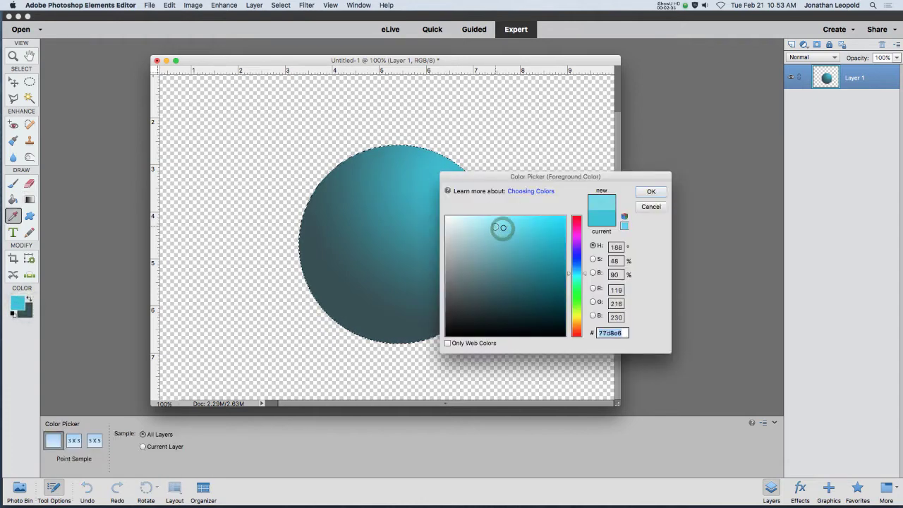
click(652, 192)
drag(431, 180, 383, 304)
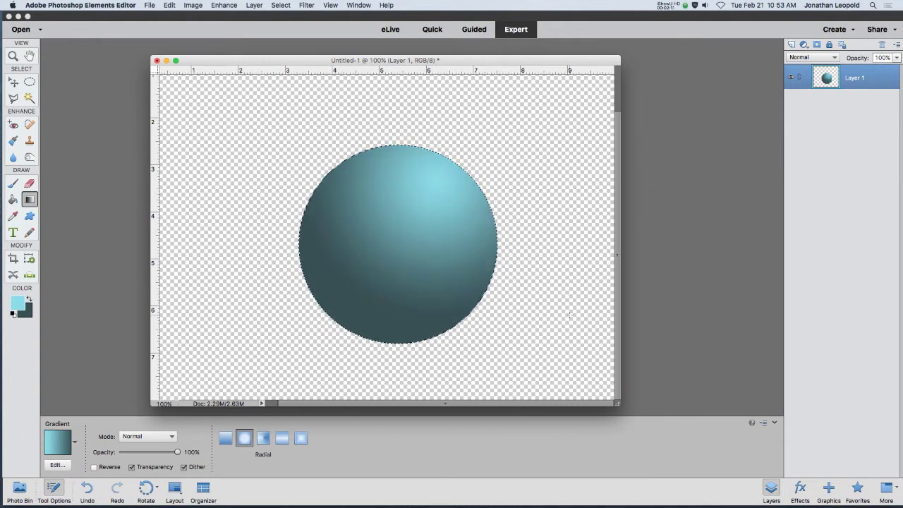
key(super+d)
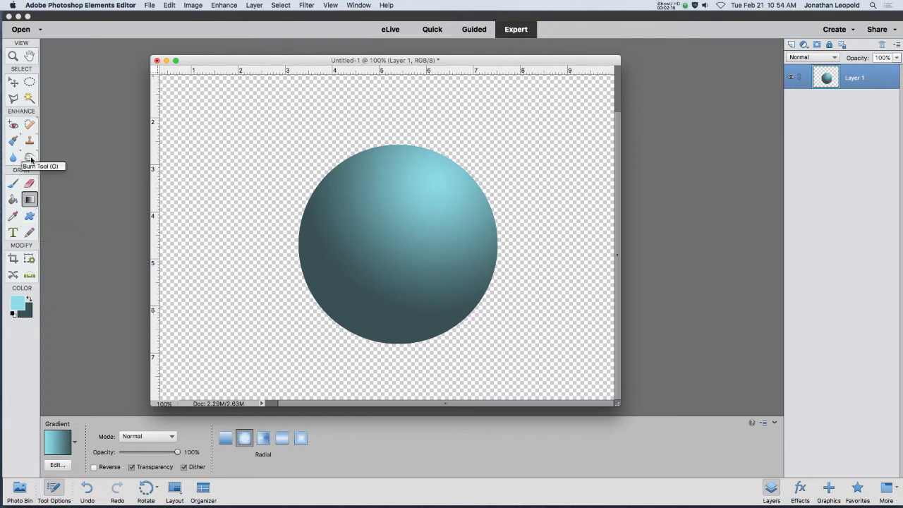
Step: Set up the Burn tool with a 50 px brush at 20% exposure on Midtones
click(30, 159)
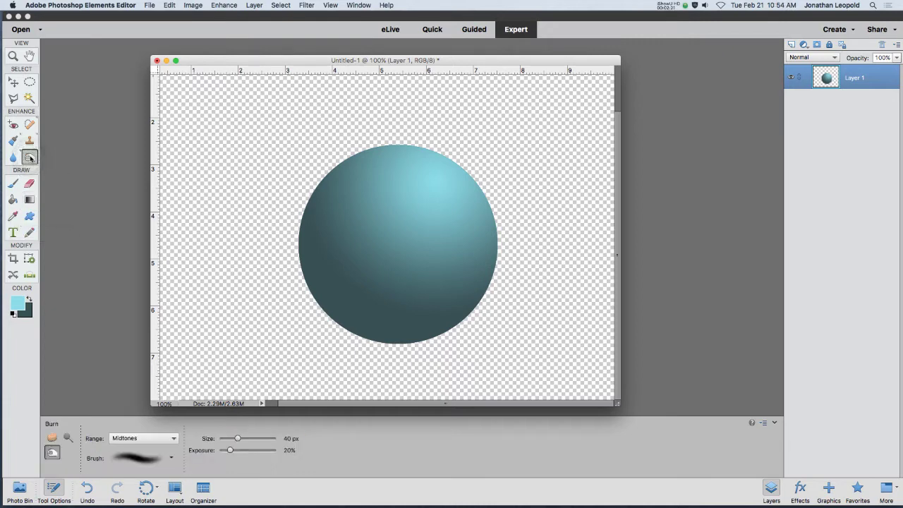
click(55, 438)
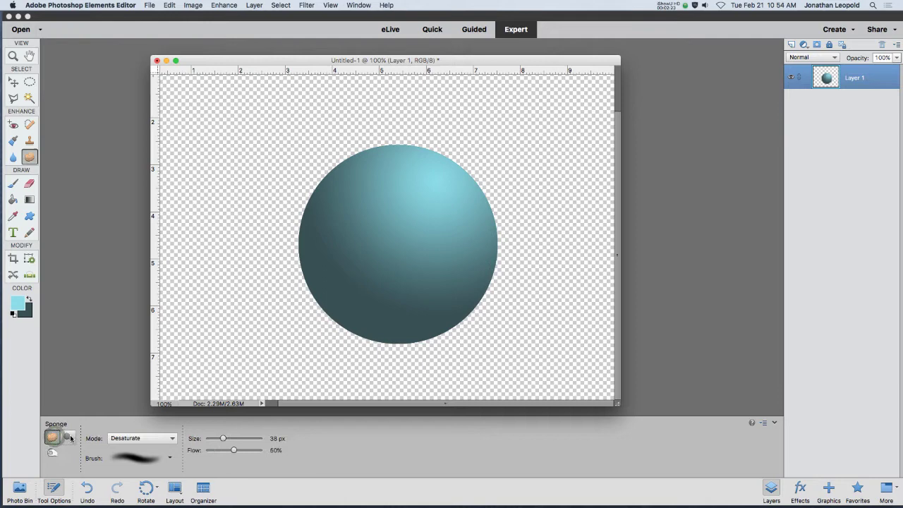
click(69, 438)
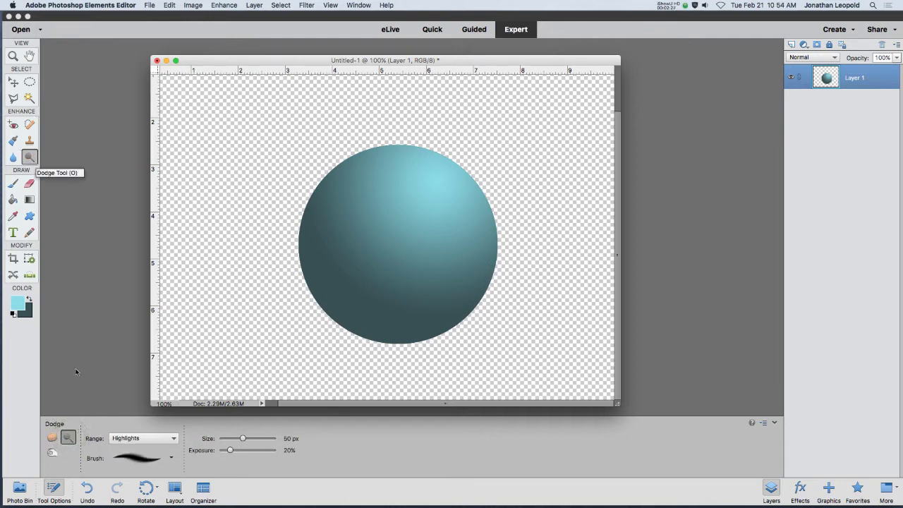
click(52, 452)
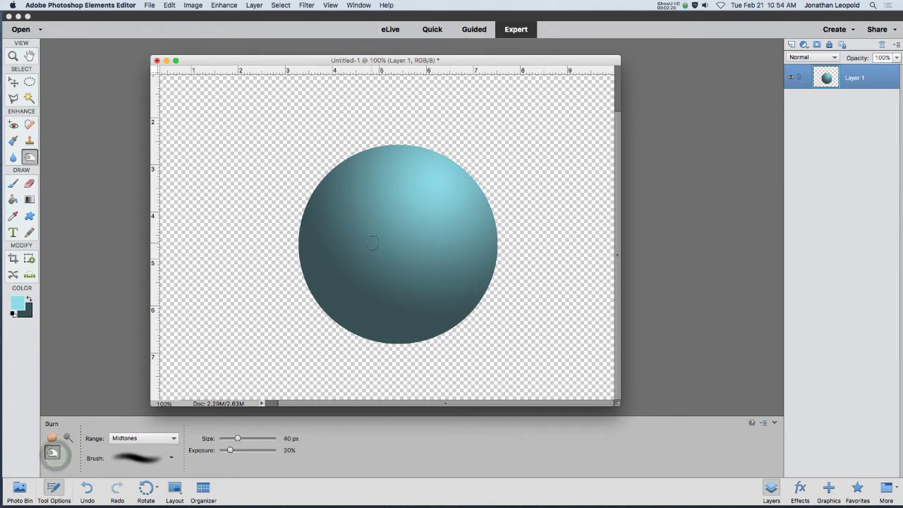
key(bracketright)
key(bracketright)
click(136, 439)
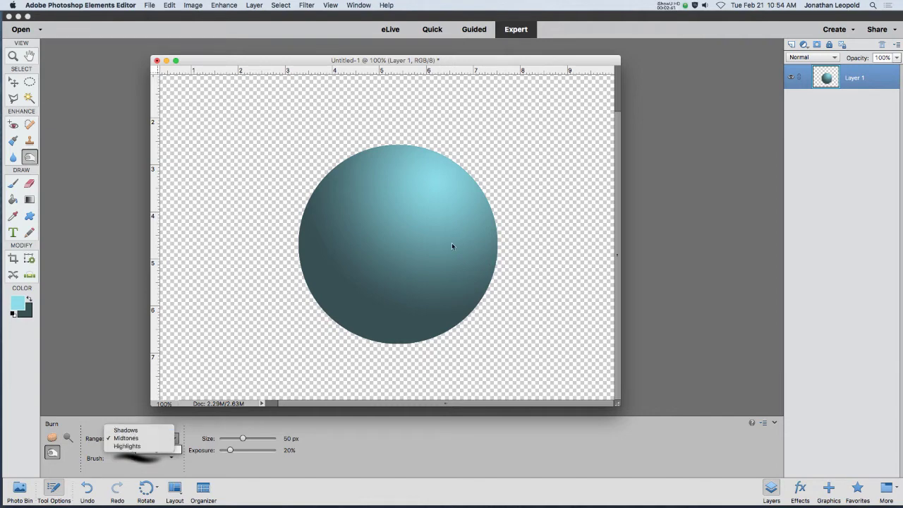
Step: Keep Midtones and give the Burn tool a soft round 17 px tip, sized to 24 px
click(134, 438)
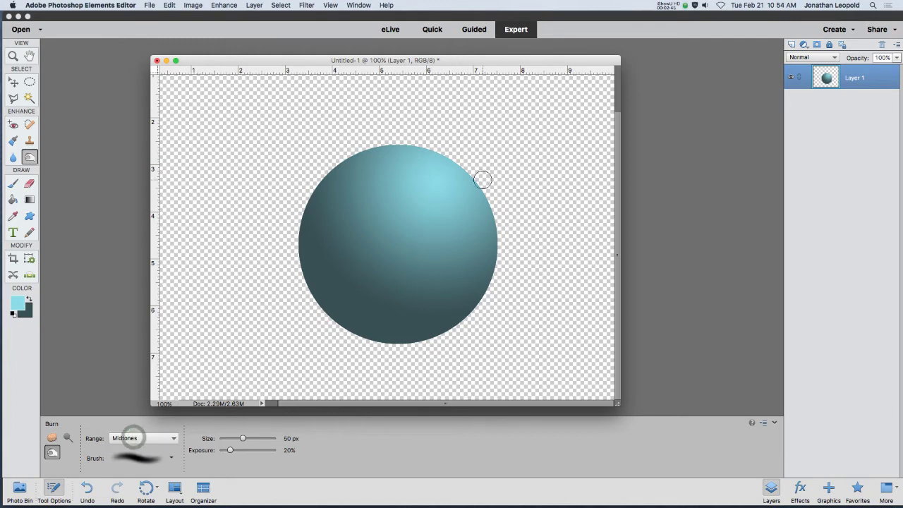
click(171, 458)
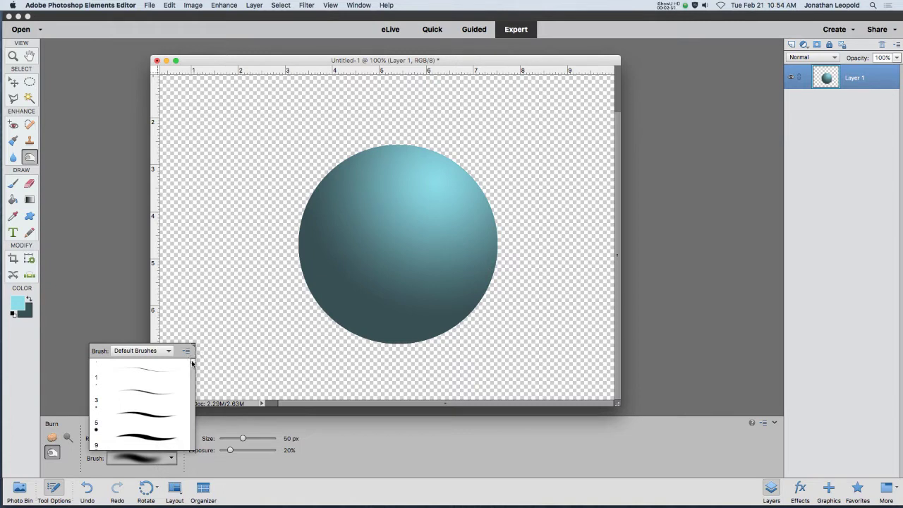
scroll(192, 362, down, 3)
click(145, 408)
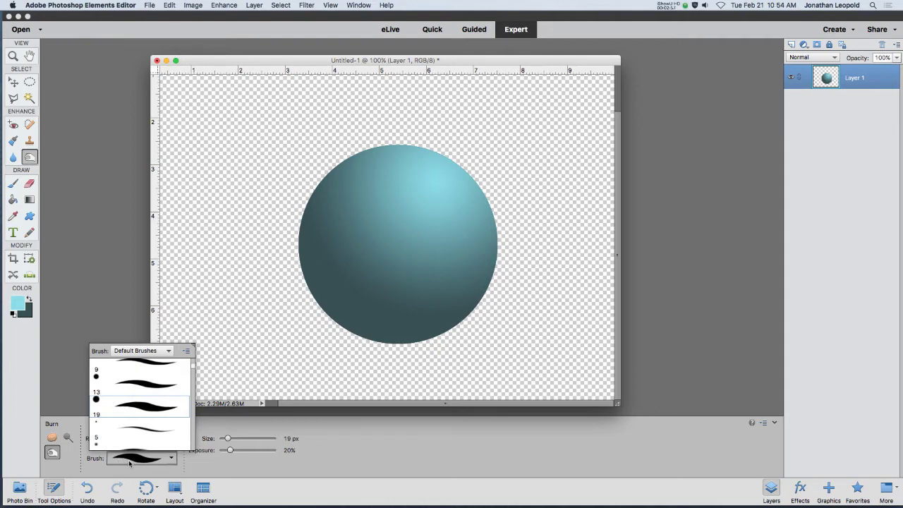
scroll(170, 408, down, 3)
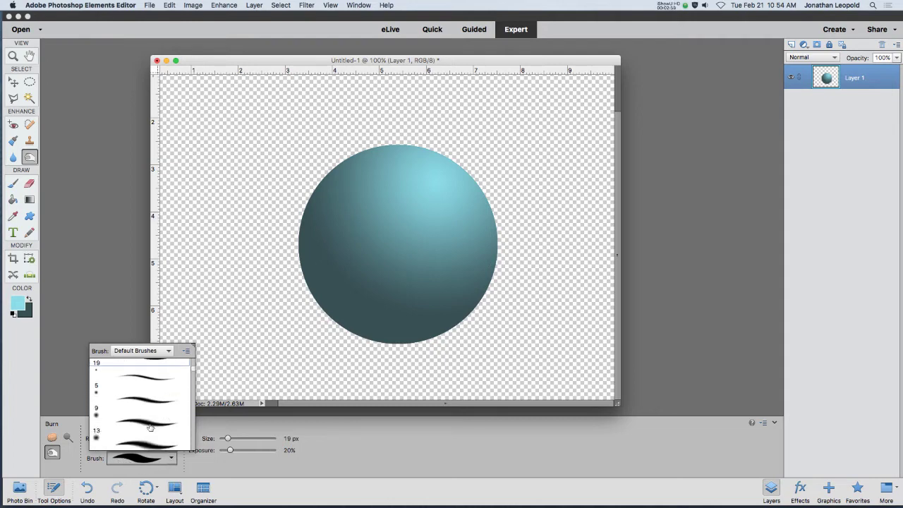
click(150, 427)
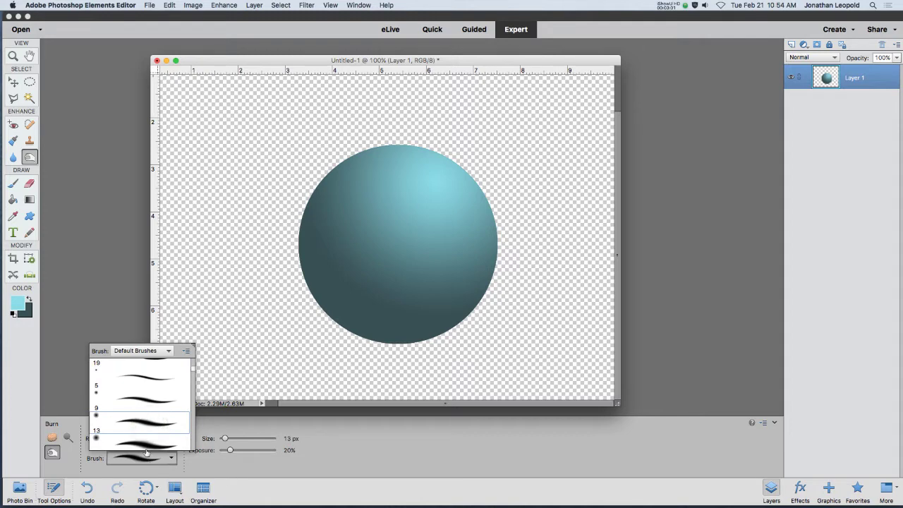
click(143, 442)
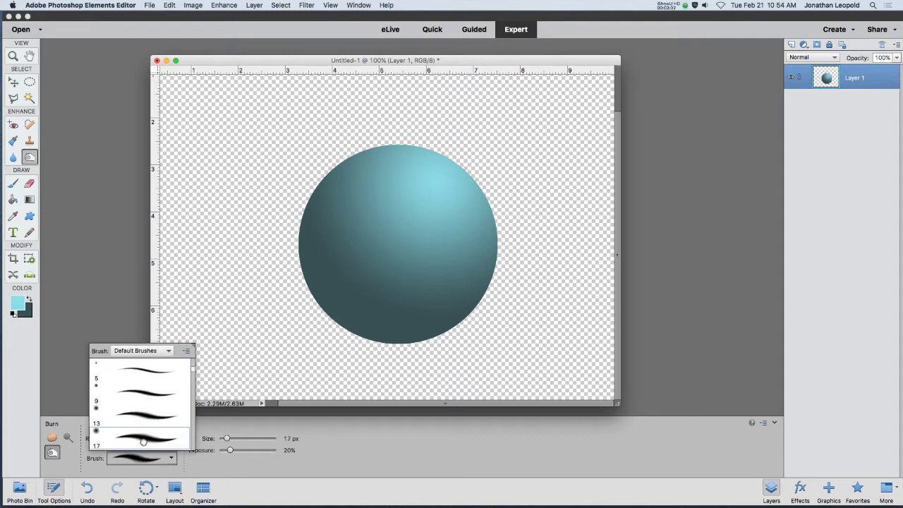
click(228, 441)
drag(229, 440, 238, 440)
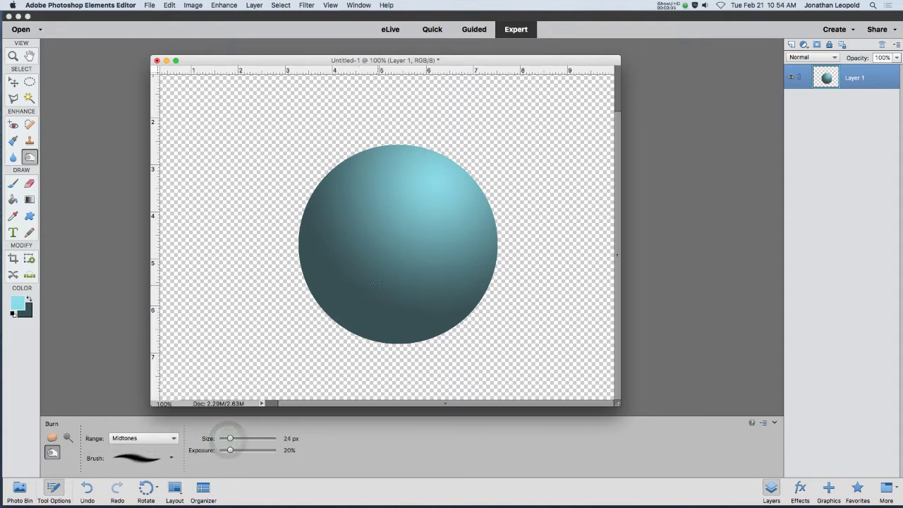
Step: Enlarge the Burn brush to 300 px
key(bracketright)
key(bracketright)
key(bracketright)
key(bracketright)
key(bracketright)
key(bracketright)
key(bracketright)
key(bracketright)
key(bracketright)
key(bracketright)
key(bracketright)
key(bracketright)
key(bracketright)
key(bracketright)
key(bracketright)
key(bracketright)
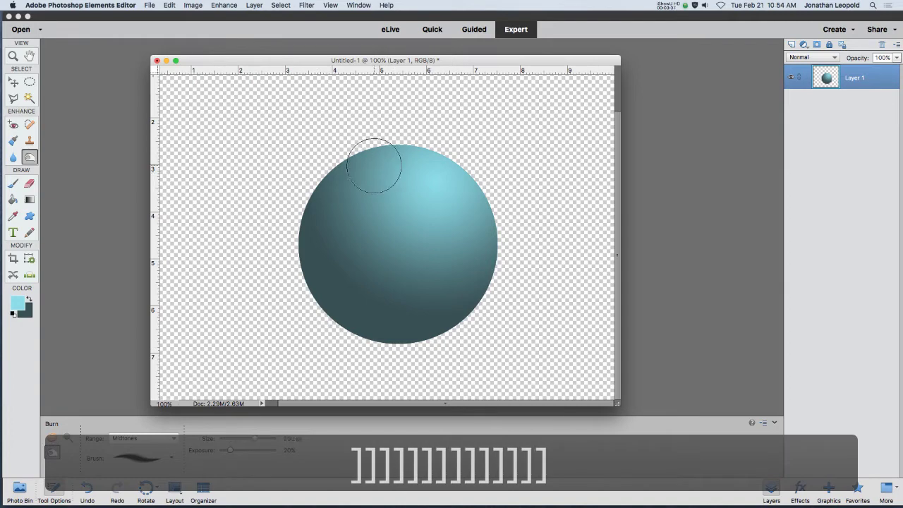
key(bracketright)
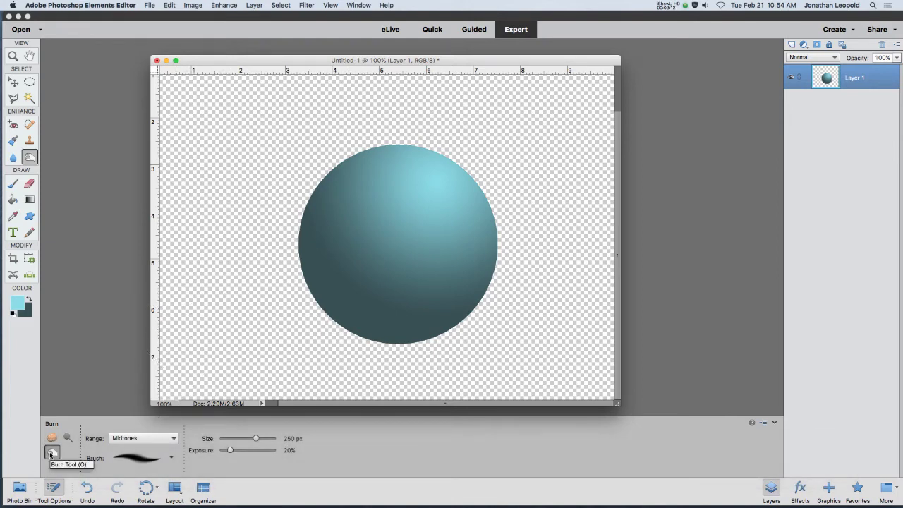
key(bracketright)
key(bracketright)
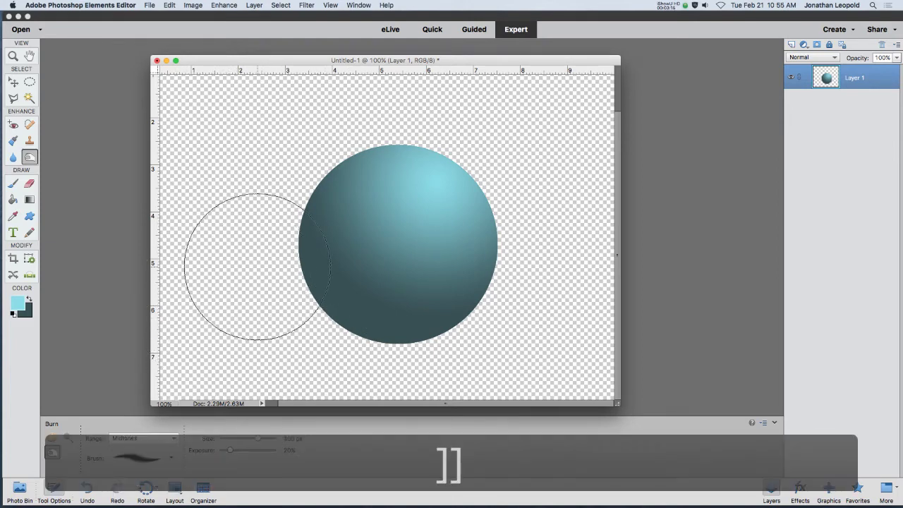
key(bracketleft)
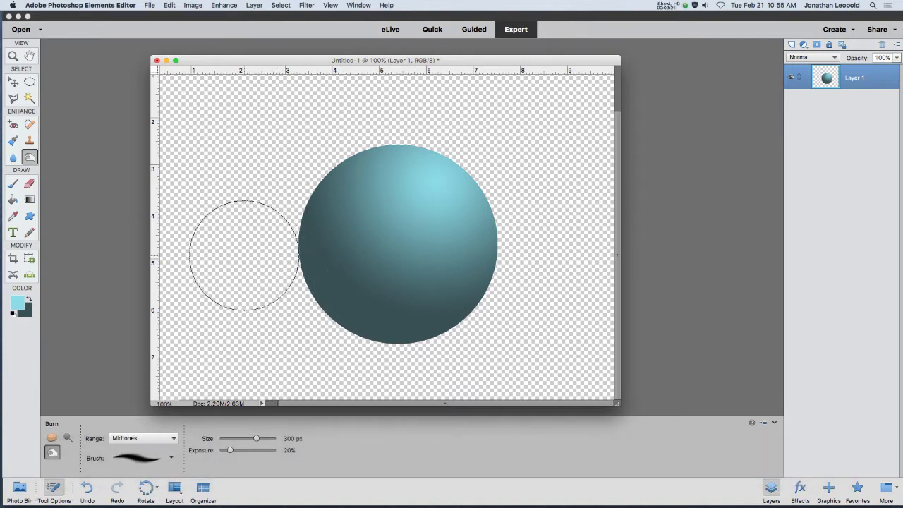
Step: Burn repeatedly along the sphere's left, lower and upper-left edges to deepen its shadow
click(239, 247)
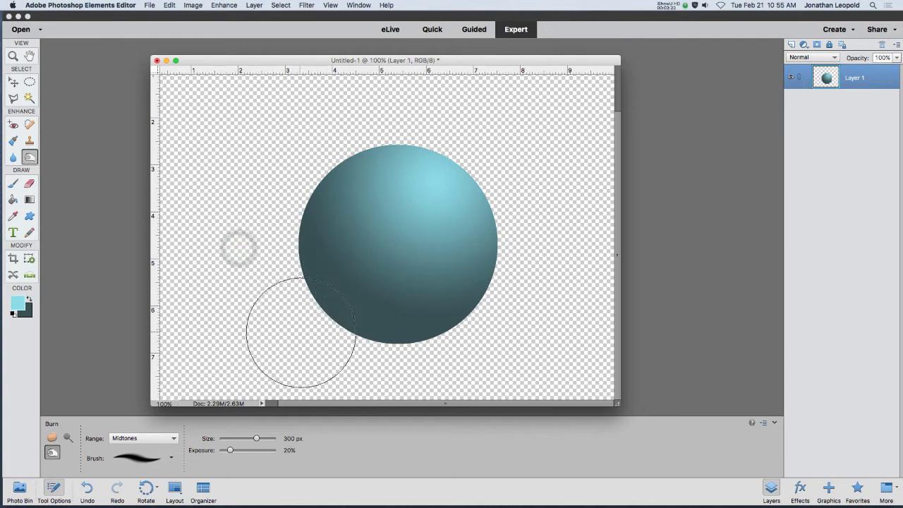
click(542, 307)
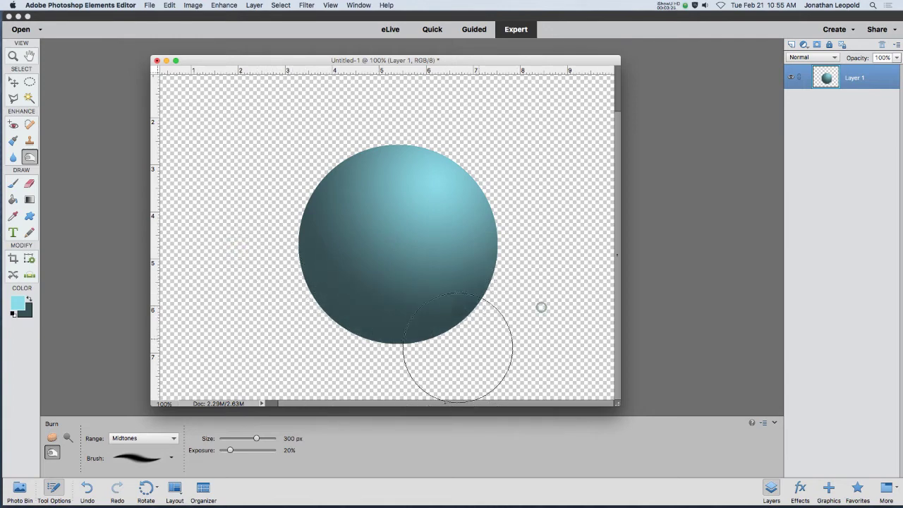
click(279, 208)
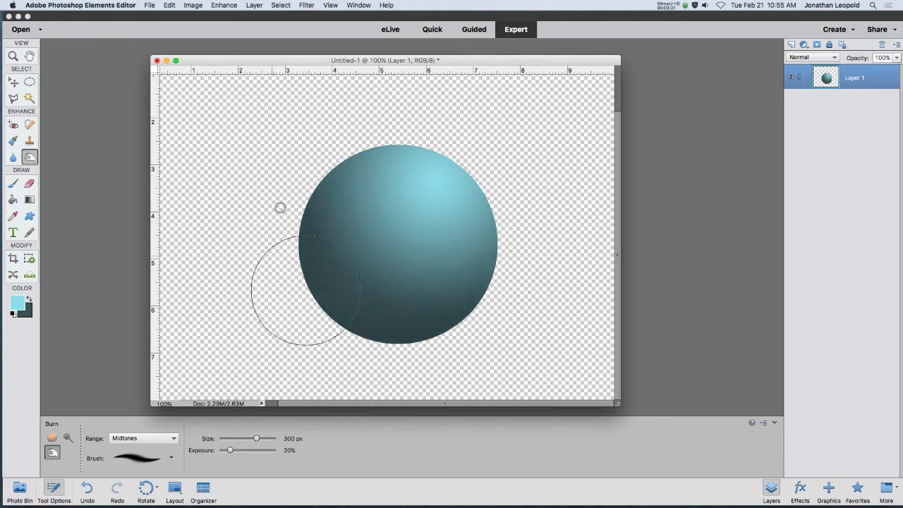
click(484, 365)
click(240, 269)
click(449, 355)
click(240, 246)
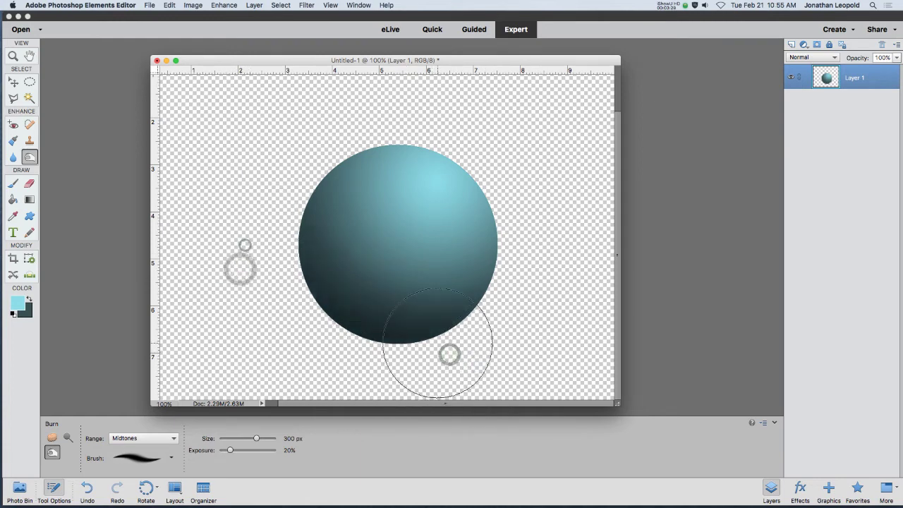
click(242, 214)
click(447, 374)
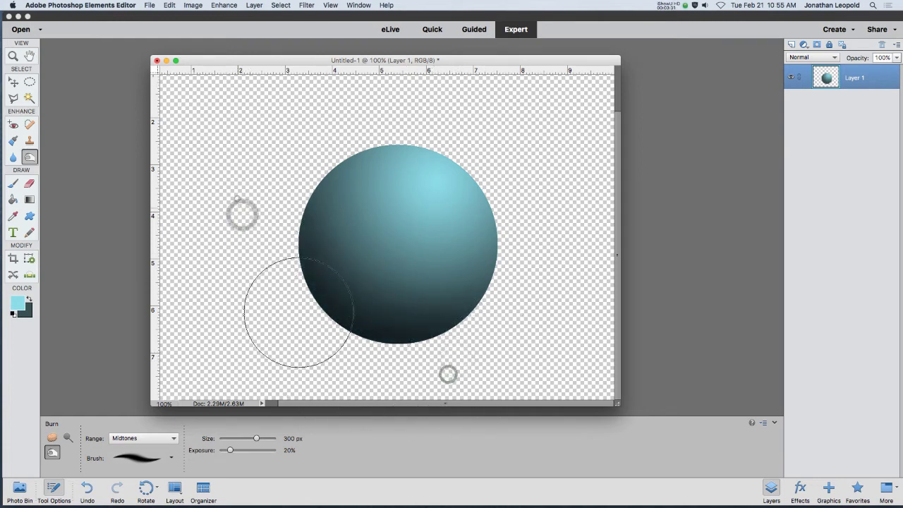
click(237, 198)
click(245, 183)
click(267, 164)
click(286, 187)
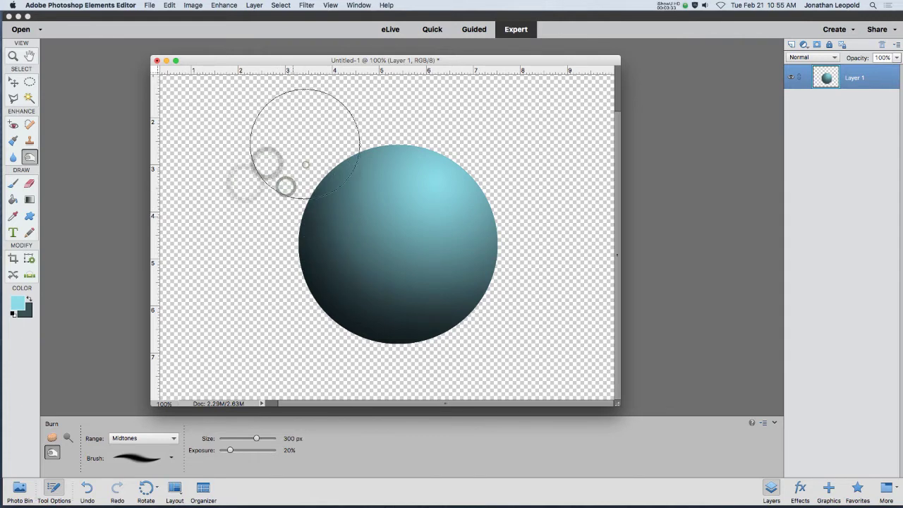
click(309, 137)
click(305, 164)
click(295, 161)
click(274, 175)
click(261, 210)
click(494, 329)
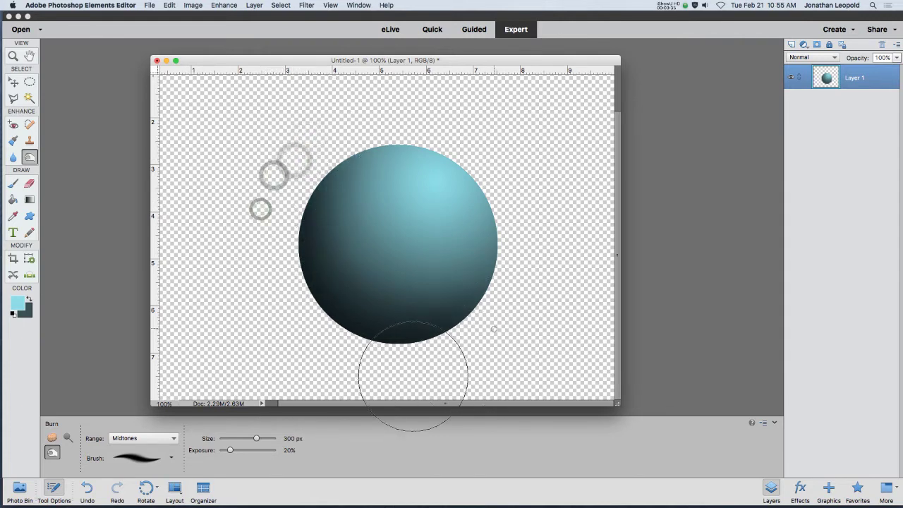
click(250, 250)
click(539, 284)
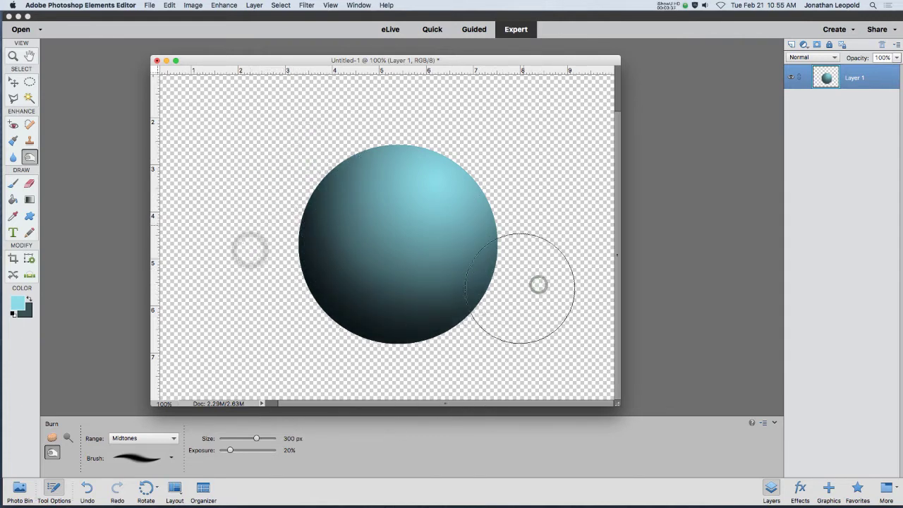
click(531, 299)
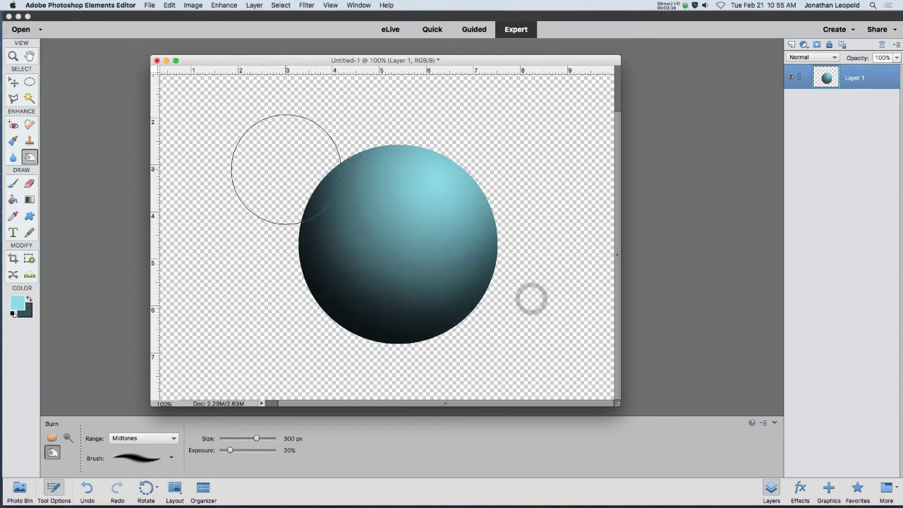
click(299, 154)
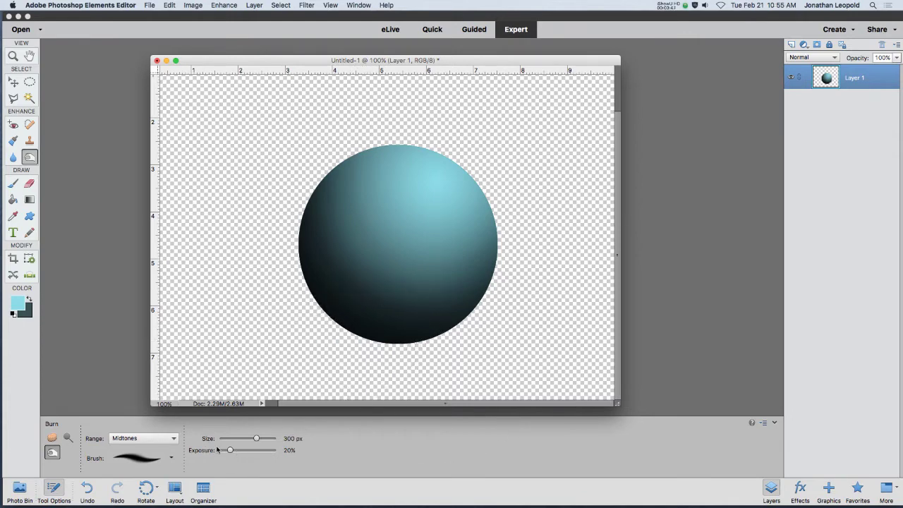
Step: Switch to a 250 px Dodge brush on Highlights and lighten the sphere's top and upper right
click(67, 438)
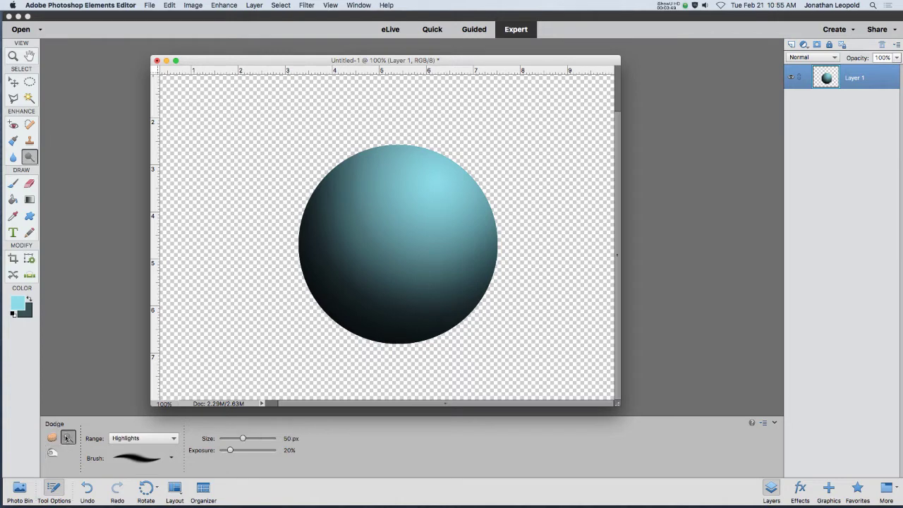
key(bracketright)
key(bracketright)
key(bracketright)
key(bracketright)
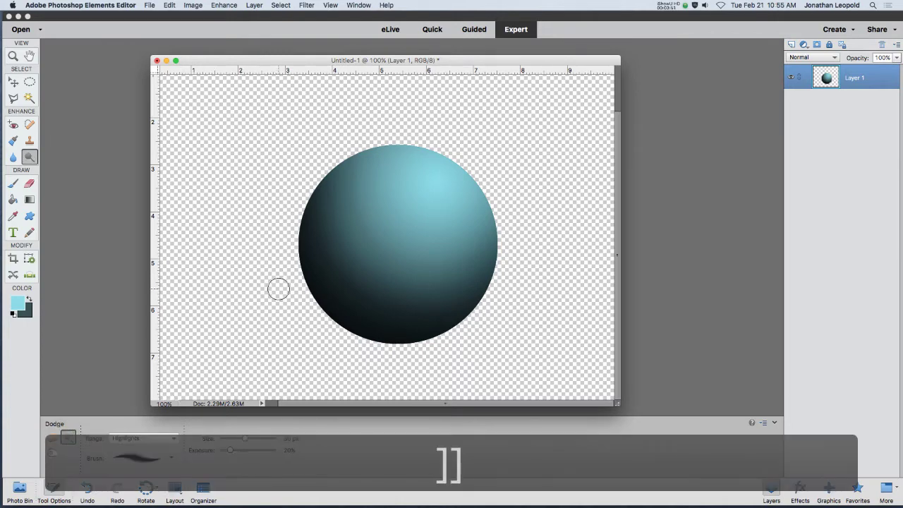
key(bracketright)
key(bracketright)
key(bracketright)
key(bracketright)
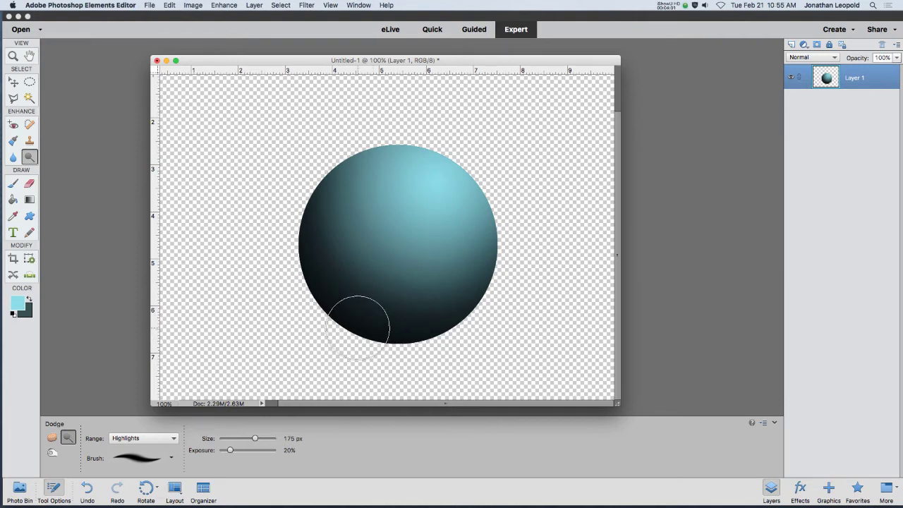
key(bracketright)
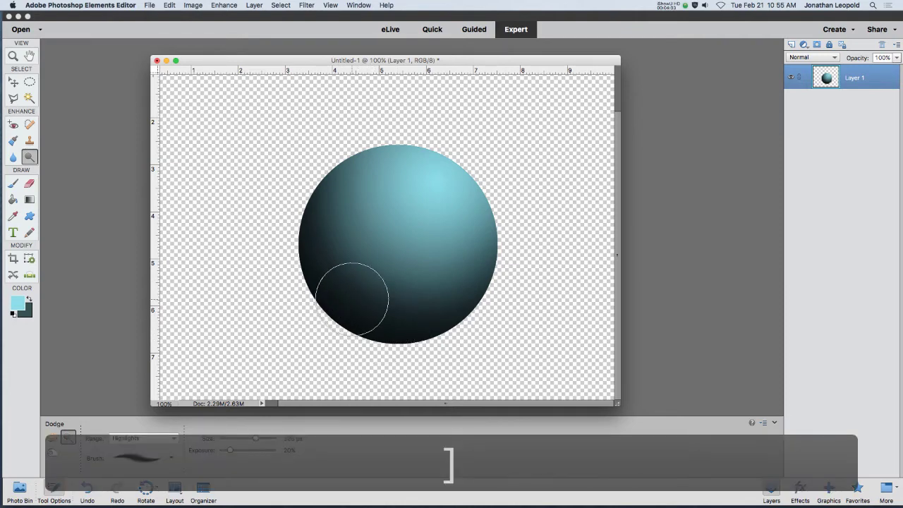
key(bracketright)
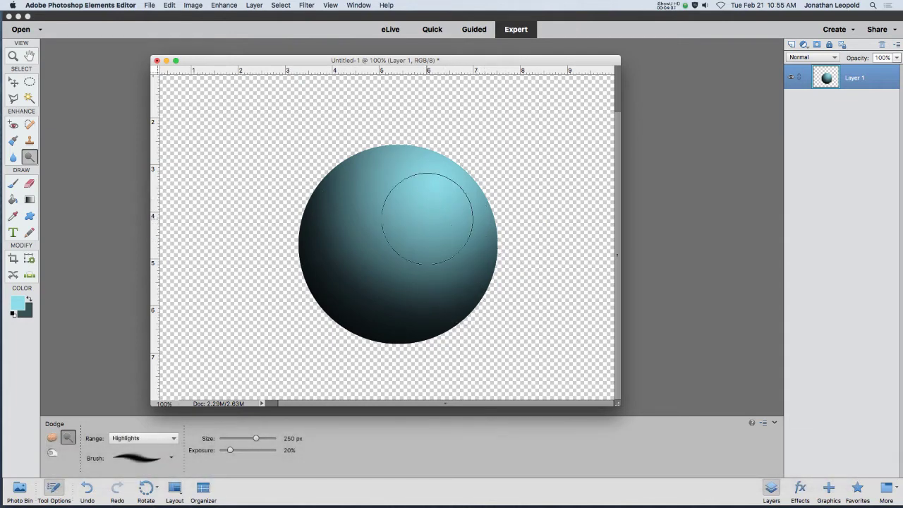
mouse_move(428, 219)
mouse_down()
mouse_move(406, 185)
mouse_move(386, 181)
mouse_move(368, 222)
mouse_move(448, 211)
mouse_move(423, 182)
mouse_move(427, 222)
mouse_move(408, 205)
mouse_up()
mouse_move(334, 252)
mouse_down()
mouse_move(460, 198)
mouse_move(436, 201)
mouse_move(433, 177)
mouse_move(440, 188)
mouse_move(420, 226)
mouse_up()
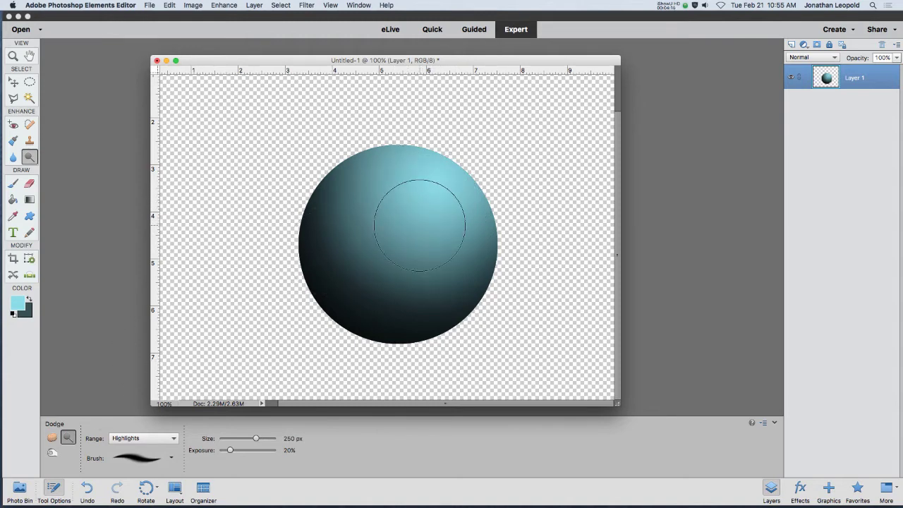
click(171, 459)
scroll(157, 398, down, 5)
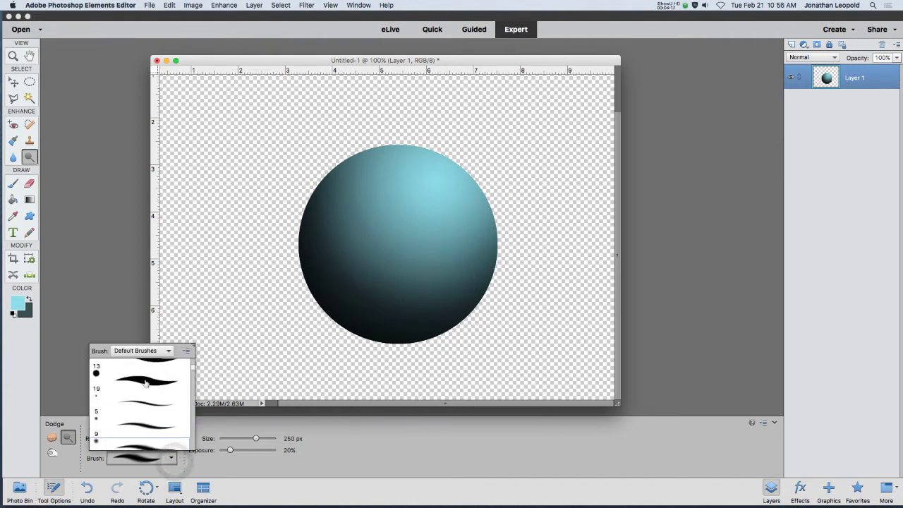
click(145, 386)
key(bracketright)
key(bracketright)
key(bracketright)
key(bracketright)
key(bracketright)
key(bracketright)
key(bracketright)
key(bracketright)
key(bracketright)
key(bracketright)
key(bracketright)
key(bracketright)
key(bracketright)
key(bracketright)
key(bracketright)
key(bracketright)
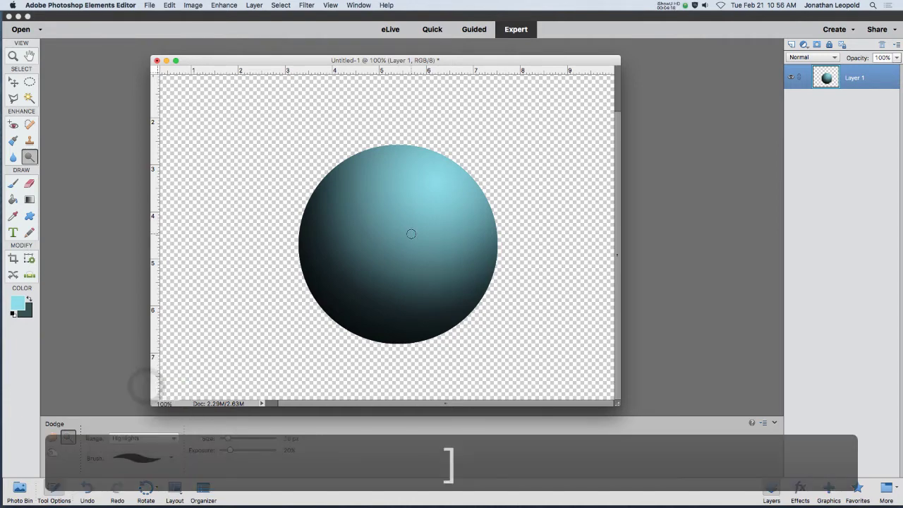
key(bracketright)
key(bracketright)
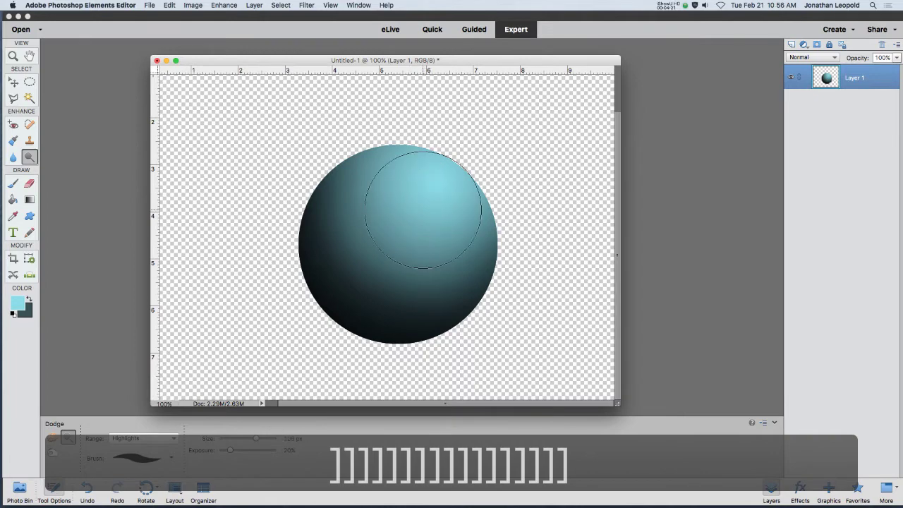
mouse_move(422, 218)
mouse_down()
mouse_move(399, 200)
mouse_move(434, 229)
mouse_move(411, 221)
mouse_up()
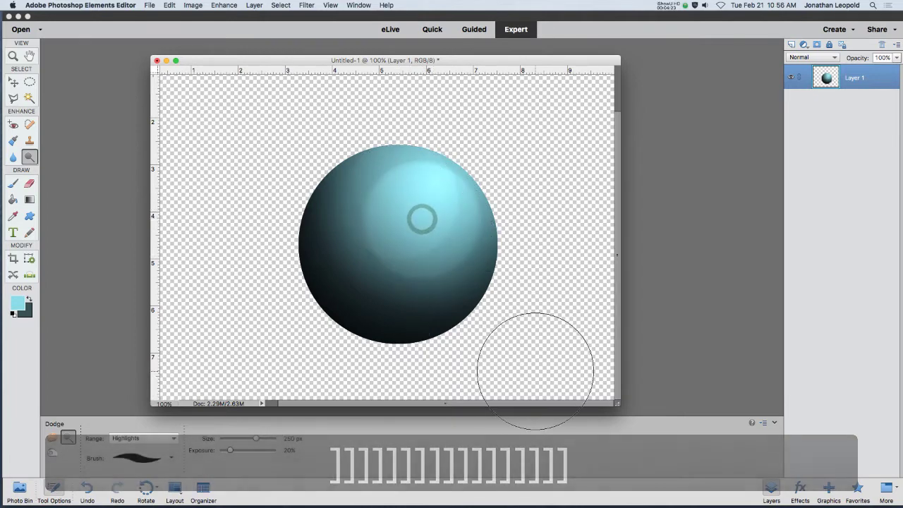
mouse_move(434, 192)
mouse_down()
mouse_move(381, 229)
mouse_move(430, 253)
mouse_up()
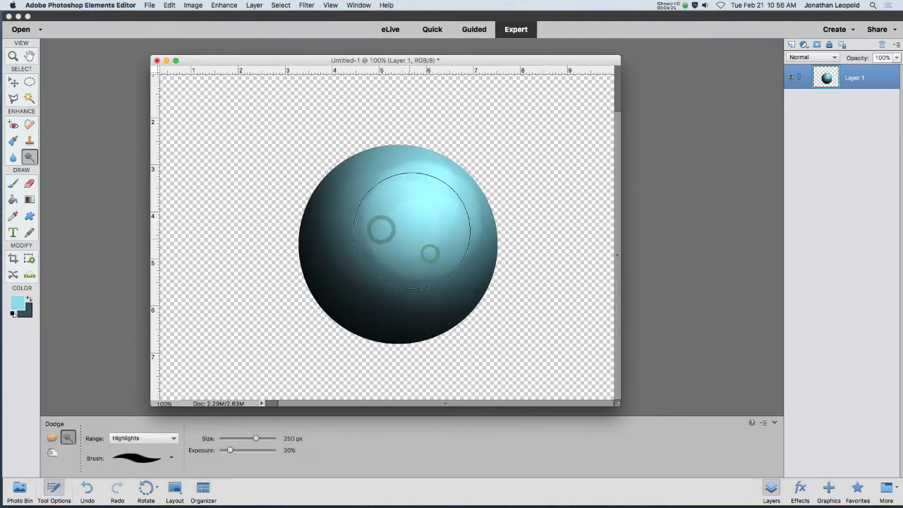
mouse_move(446, 186)
mouse_down()
mouse_move(413, 159)
mouse_move(399, 190)
mouse_up()
key(super+z)
key(super+z)
key(super+z)
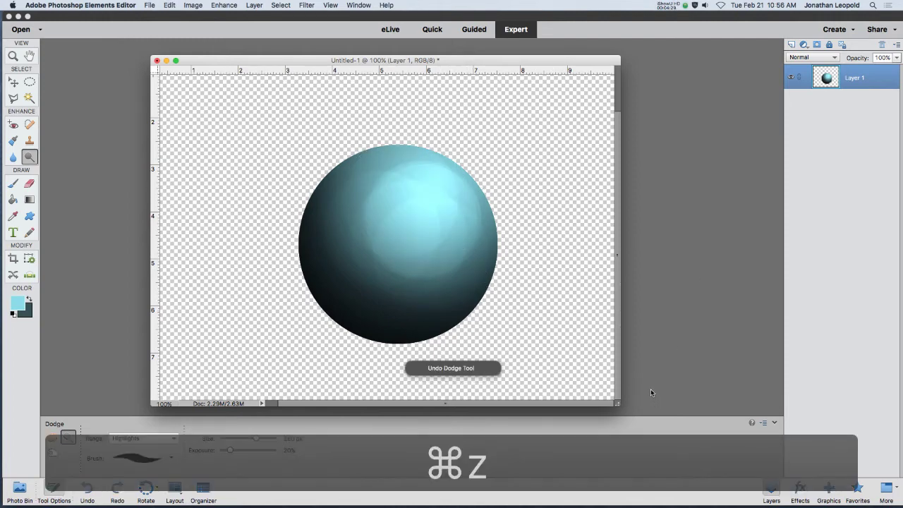
key(super+z)
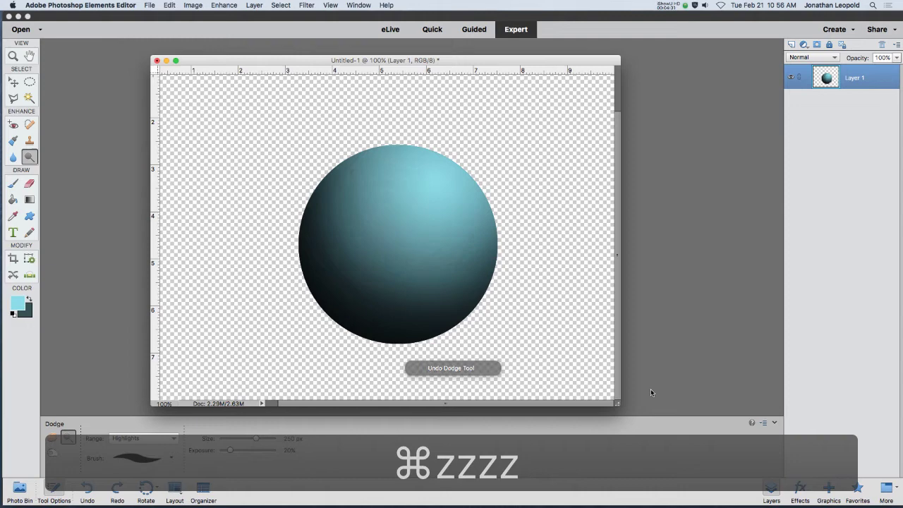
Step: Pick the 9 px brush tip, resize the Dodge brush, and dab the upper-right highlight
click(172, 458)
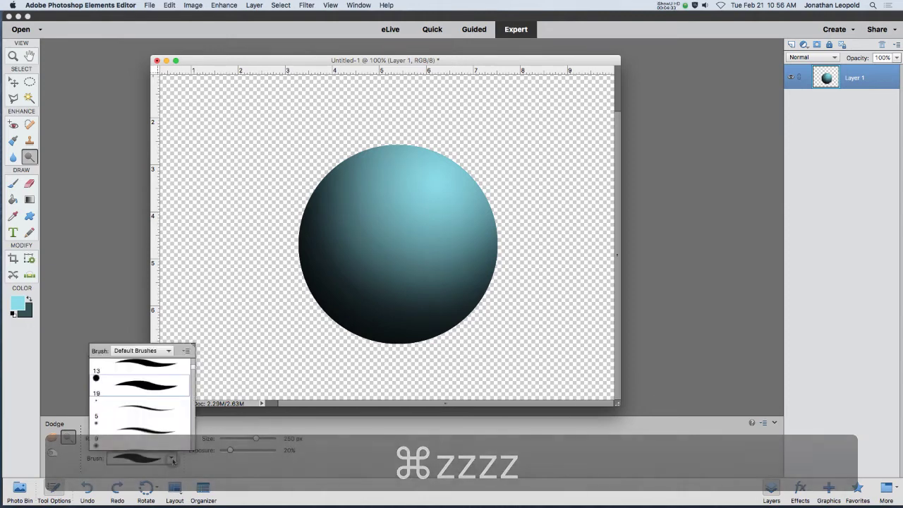
click(145, 441)
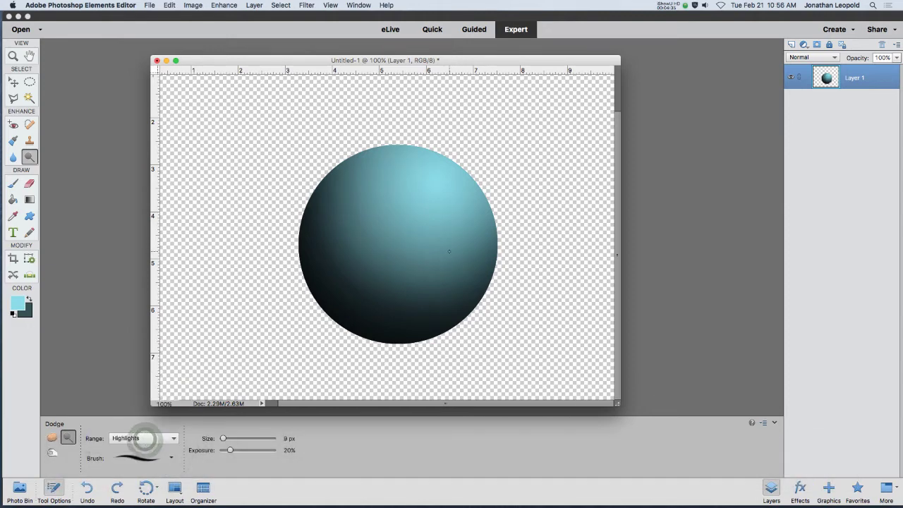
key(bracketright)
key(bracketright)
key(bracketright)
key(bracketright)
key(bracketright)
key(bracketright)
key(bracketright)
key(bracketright)
key(bracketright)
key(bracketright)
key(bracketright)
key(bracketright)
key(bracketright)
key(bracketright)
key(bracketright)
key(bracketright)
key(bracketright)
key(bracketright)
key(bracketright)
key(bracketright)
key(bracketright)
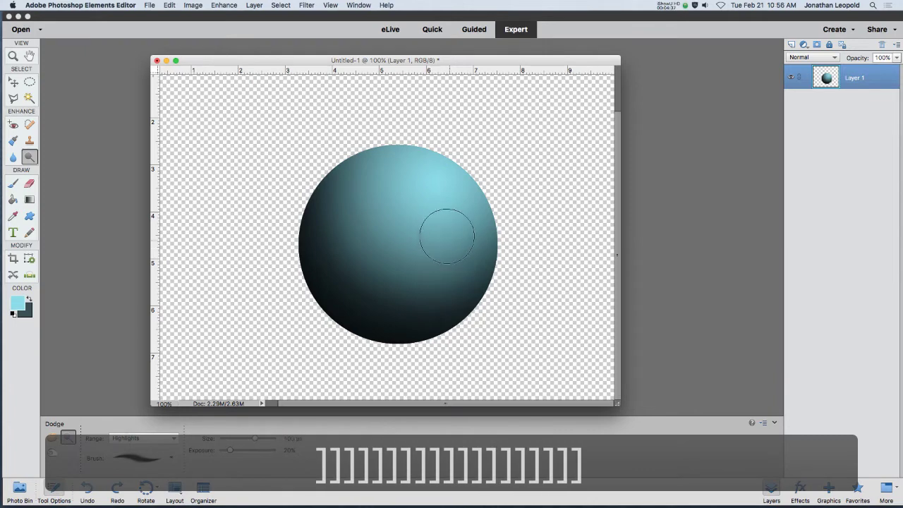
key(bracketleft)
key(bracketleft)
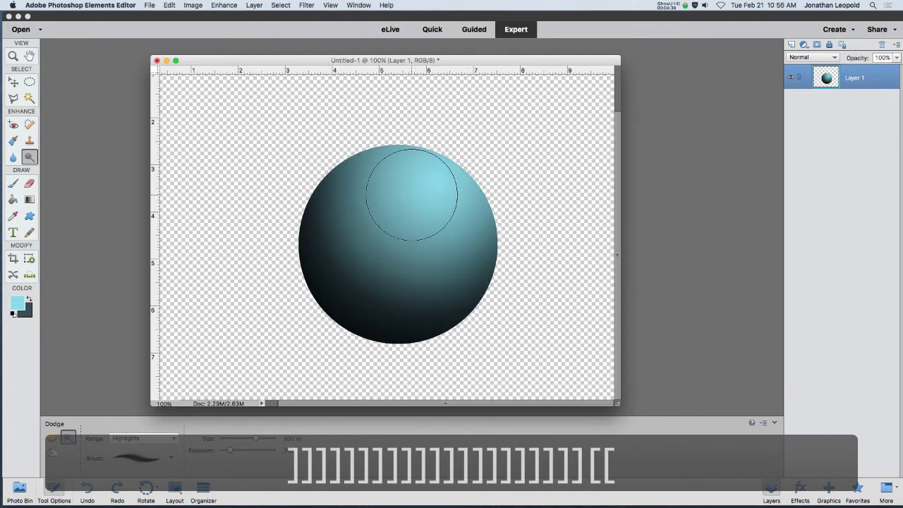
click(433, 206)
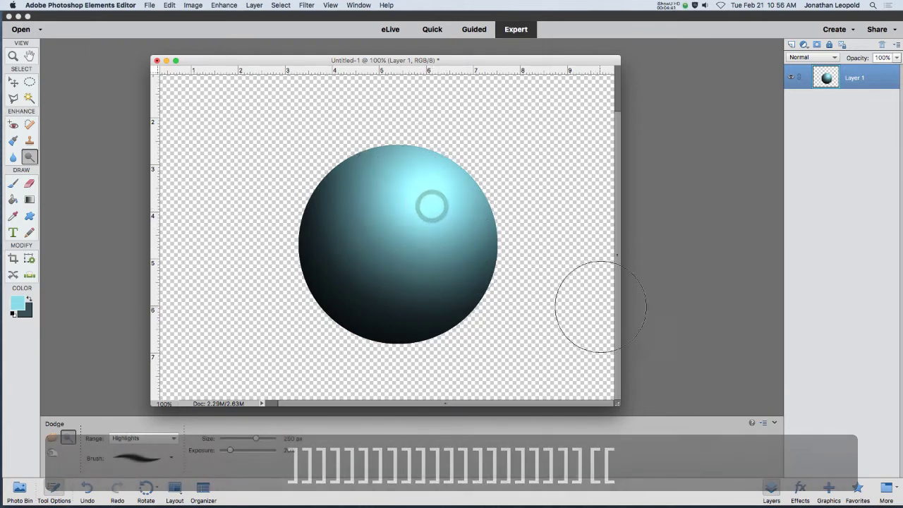
key(bracketright)
key(bracketright)
key(bracketleft)
key(bracketleft)
key(bracketleft)
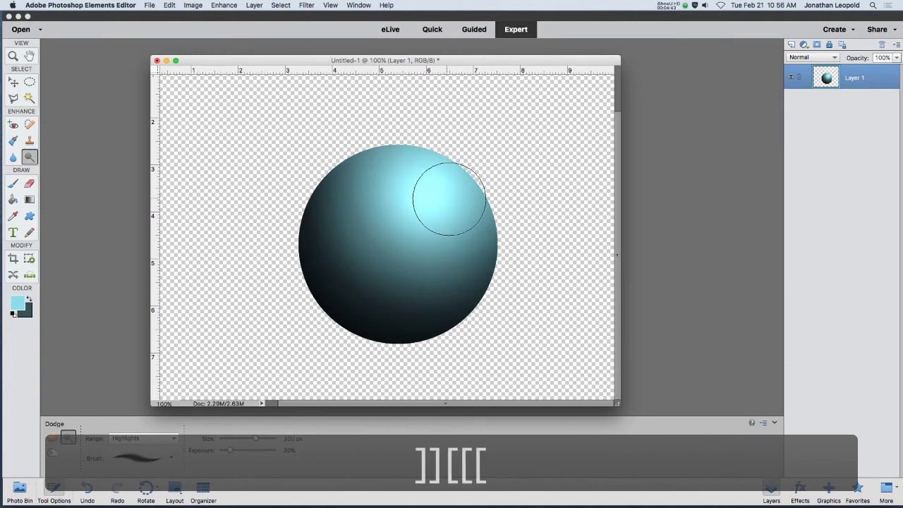
click(454, 204)
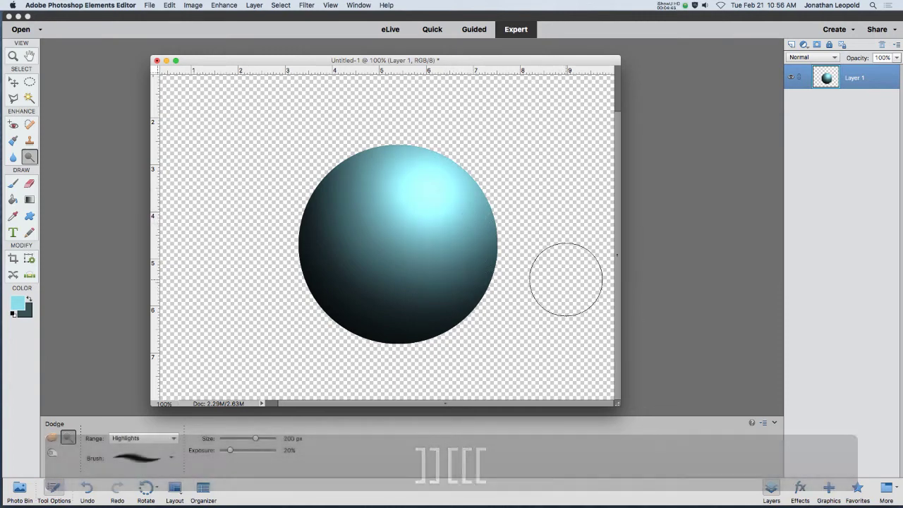
key(super+z)
key(super+z)
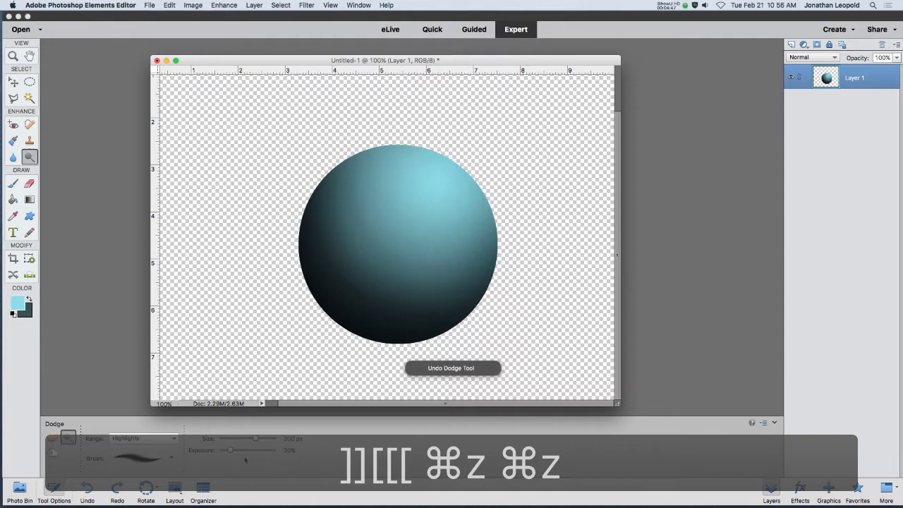
Step: Lower Dodge exposure to 8% and gently stroke the upper-right highlight, undoing unwanted strokes
drag(230, 450, 223, 449)
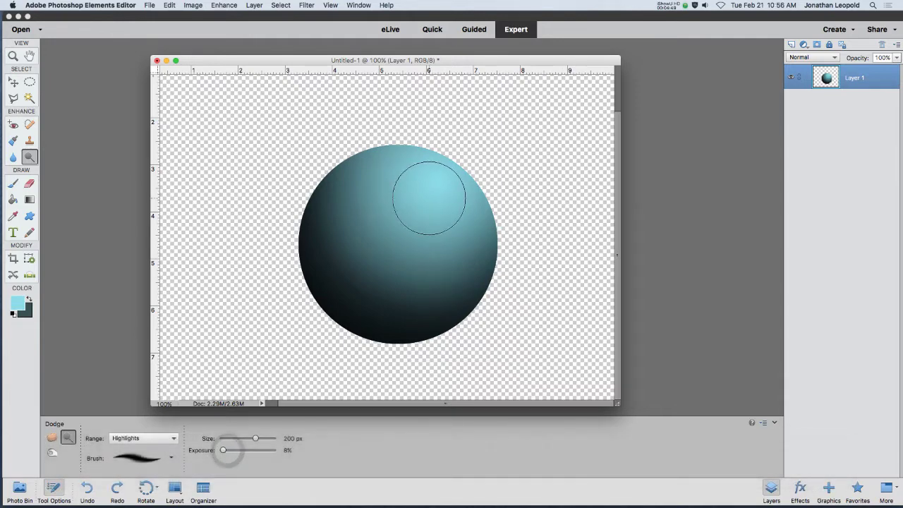
mouse_move(399, 191)
mouse_down()
mouse_move(470, 230)
mouse_move(429, 195)
mouse_up()
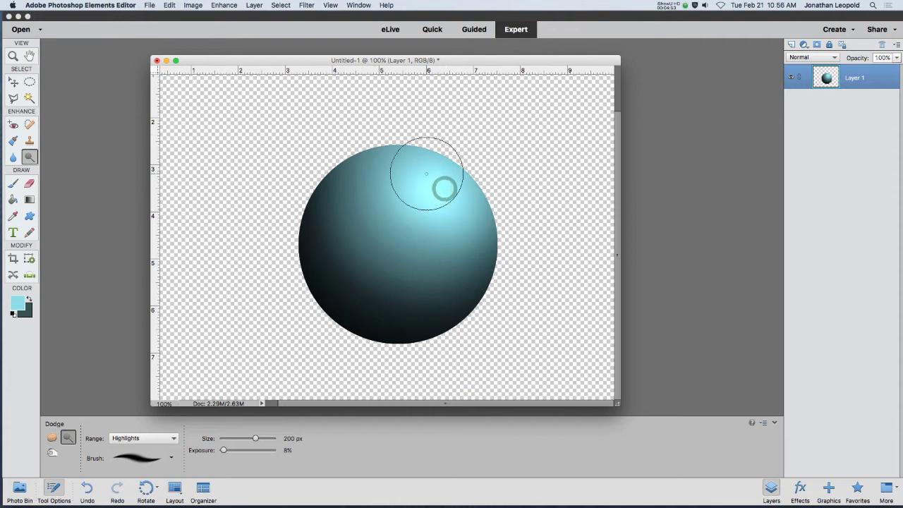
key(super+z)
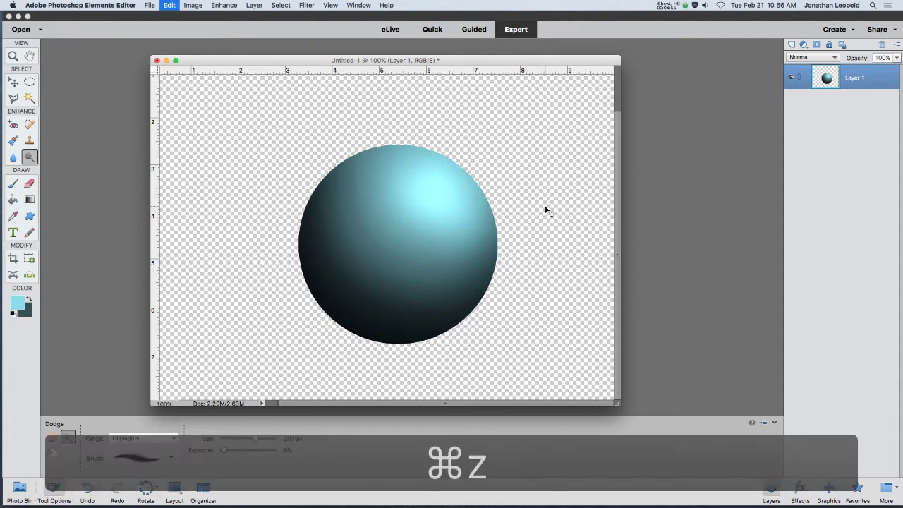
key(super+z)
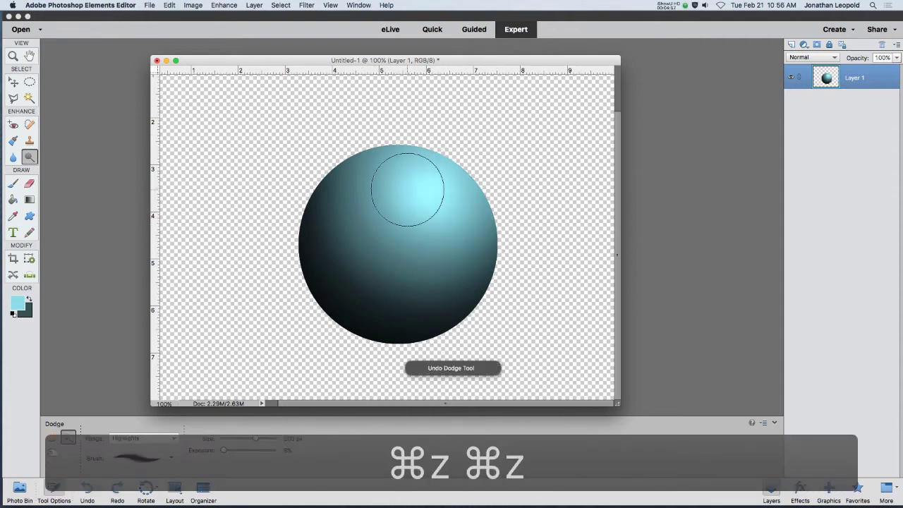
click(413, 183)
mouse_move(439, 267)
mouse_down()
mouse_move(467, 238)
mouse_move(459, 227)
mouse_move(462, 235)
mouse_move(421, 247)
mouse_move(396, 226)
mouse_move(392, 195)
mouse_up()
click(400, 179)
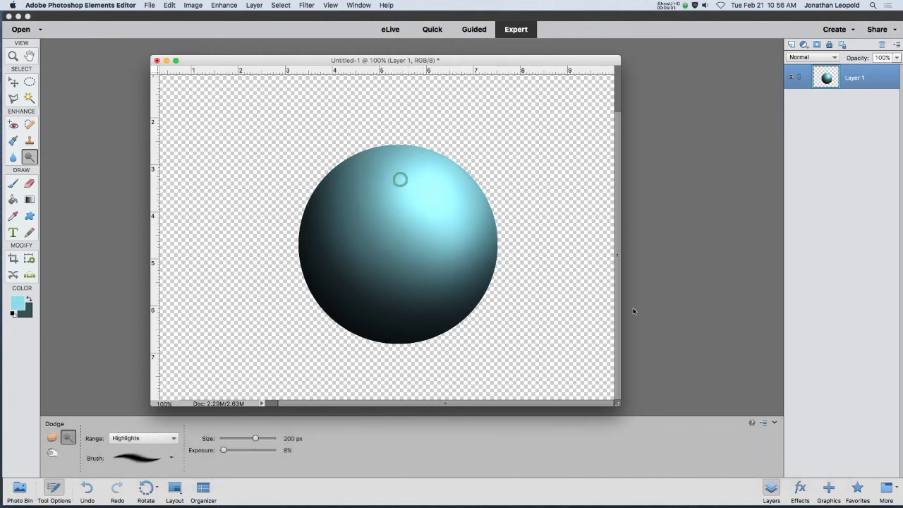
key(super+z)
key(super+z)
key(super+z)
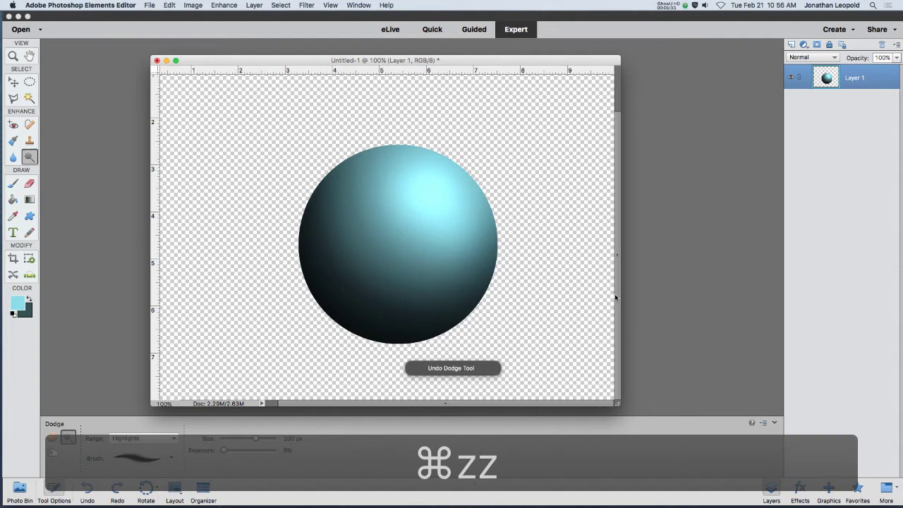
click(384, 173)
Step: Refine the soft highlight on the sphere's right side and top, undoing strokes that overshoot
click(482, 245)
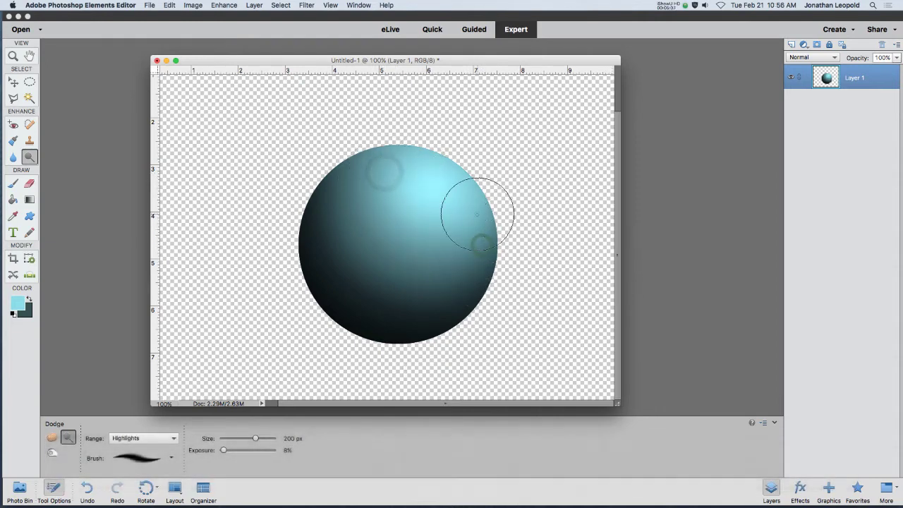
click(476, 214)
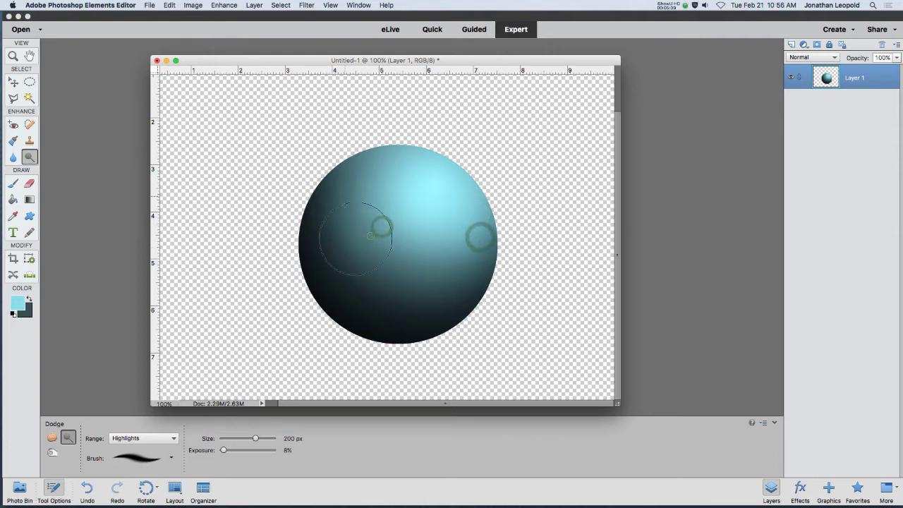
key(super+z)
key(super+z)
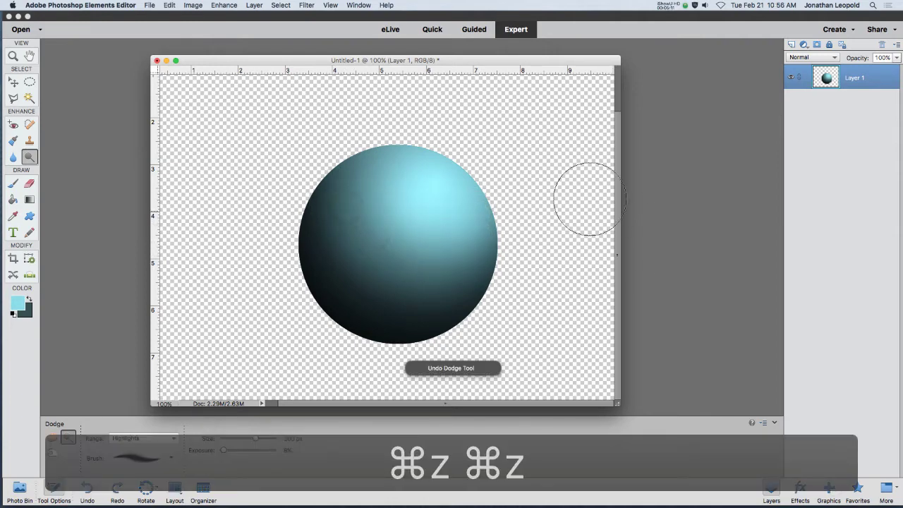
key(super+z)
key(super+z)
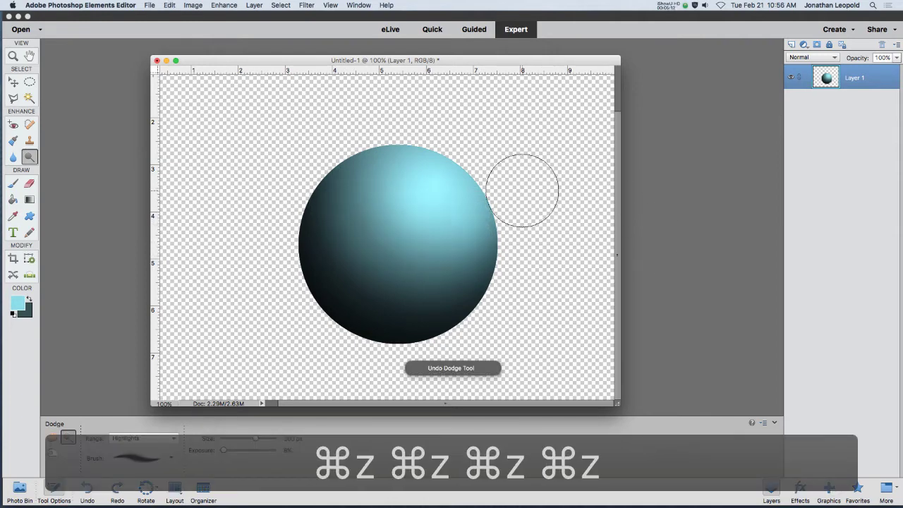
click(374, 151)
key(super+z)
key(super+z)
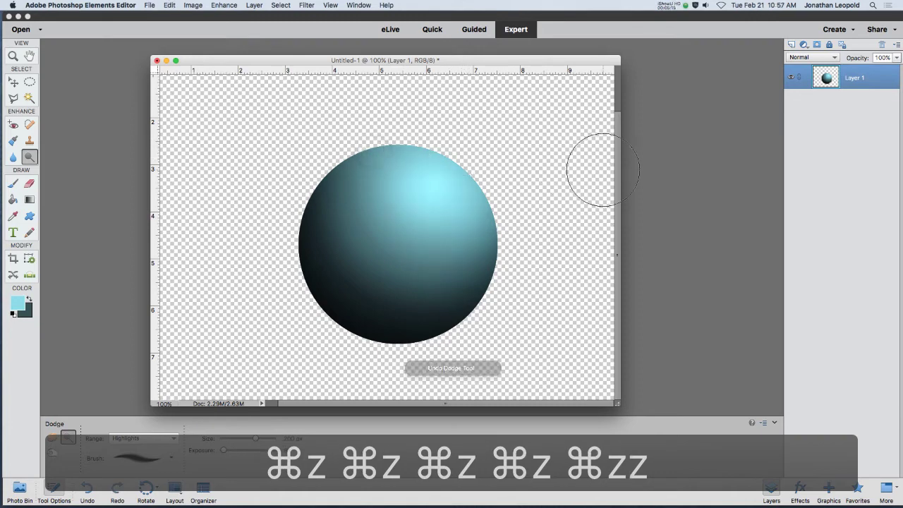
click(451, 219)
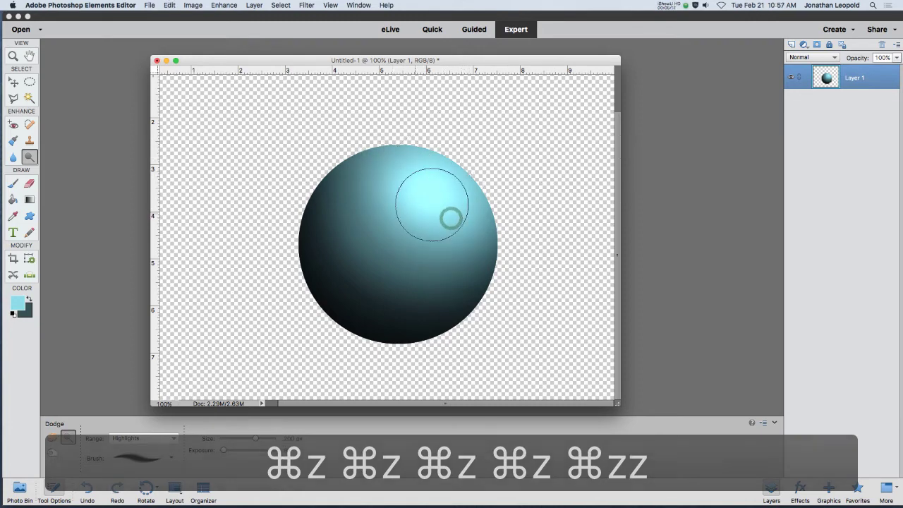
scroll(601, 247, down, 3)
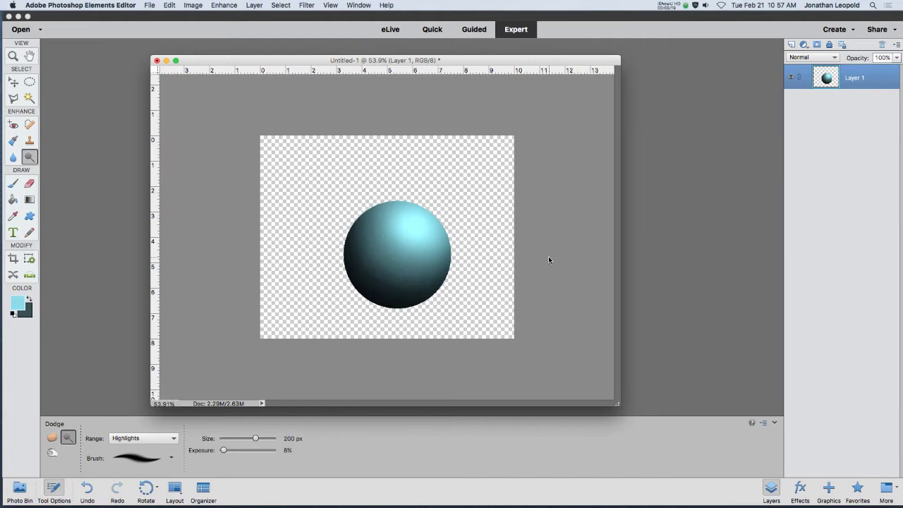
scroll(490, 244, up, 2)
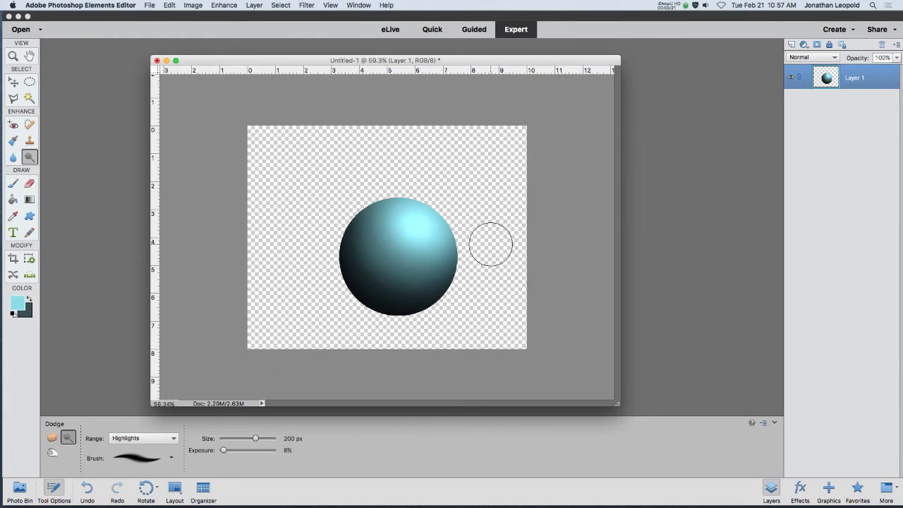
key(super+z)
key(super+z)
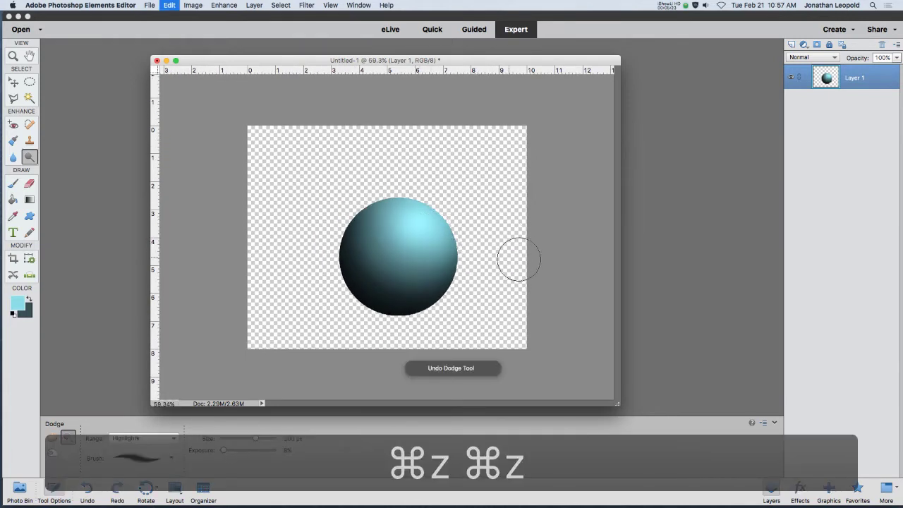
mouse_move(494, 251)
mouse_down()
mouse_move(407, 235)
mouse_move(431, 242)
mouse_up()
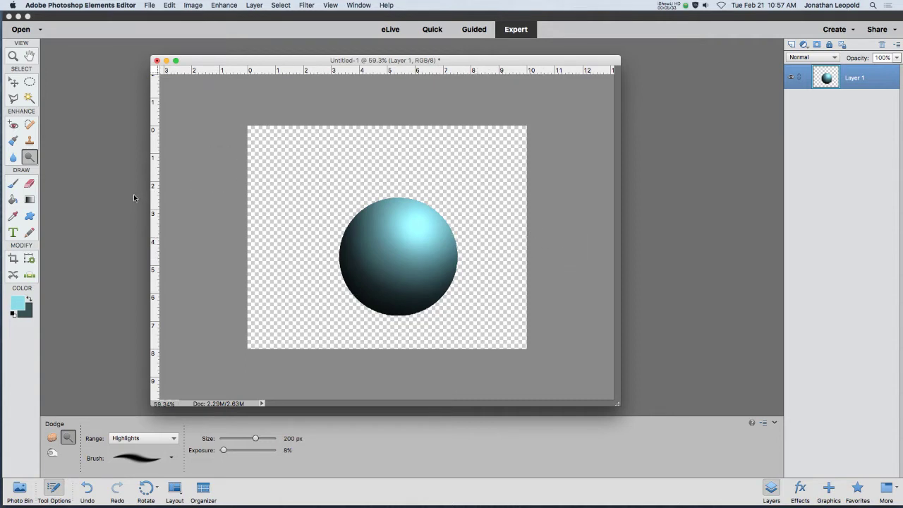
Step: Draw a flat elliptical marquee under the teal sphere and nudge it into place
click(29, 83)
drag(291, 281, 414, 311)
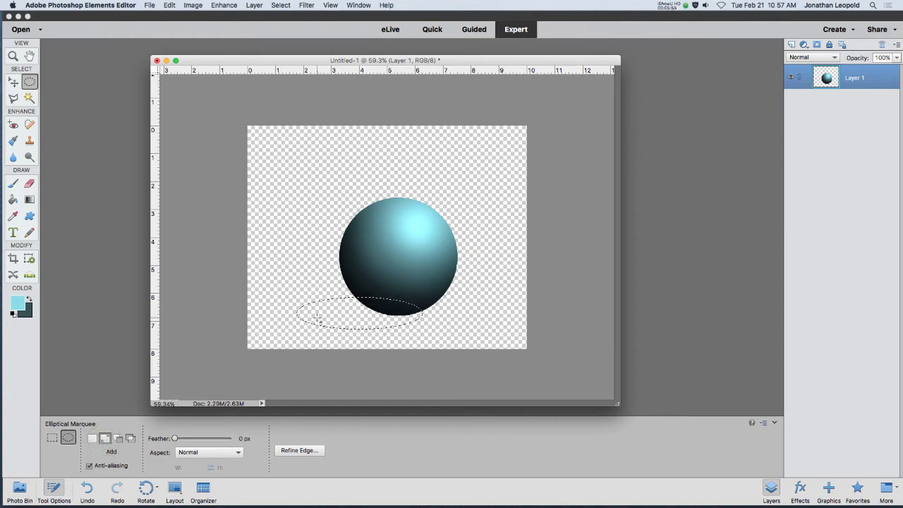
drag(325, 316, 313, 288)
key(super+z)
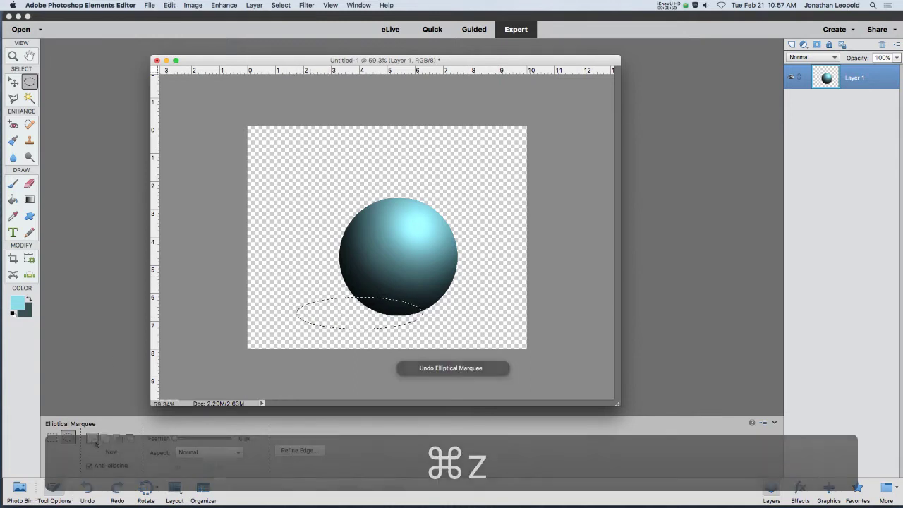
drag(332, 312, 339, 310)
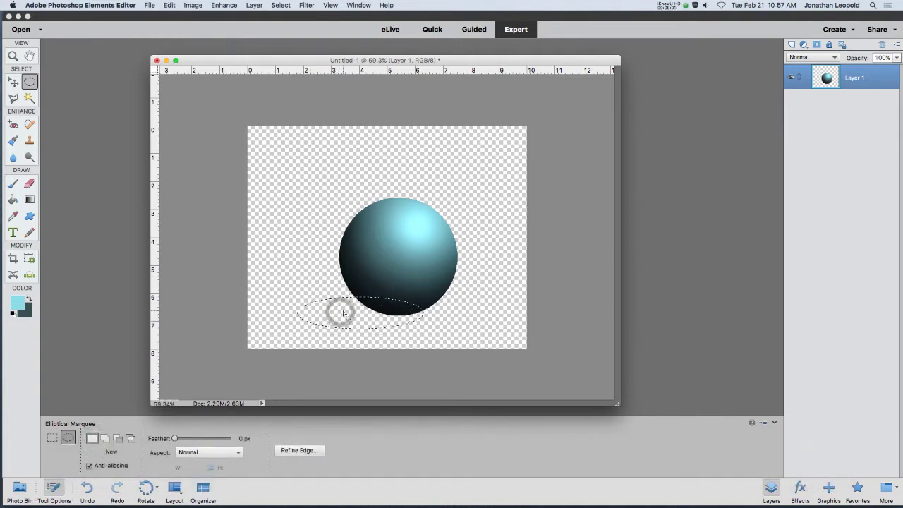
Step: Add a new layer and set the Gradient tool to Foreground to Transparent
click(792, 43)
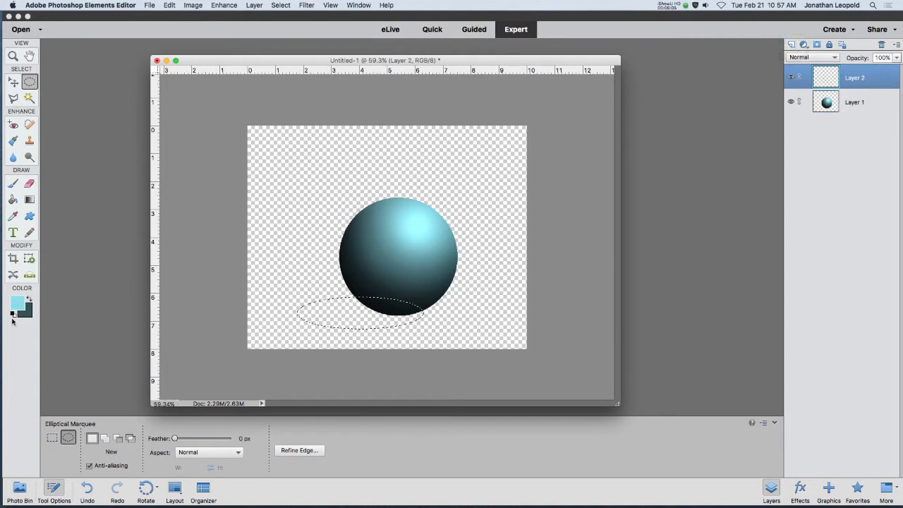
click(31, 203)
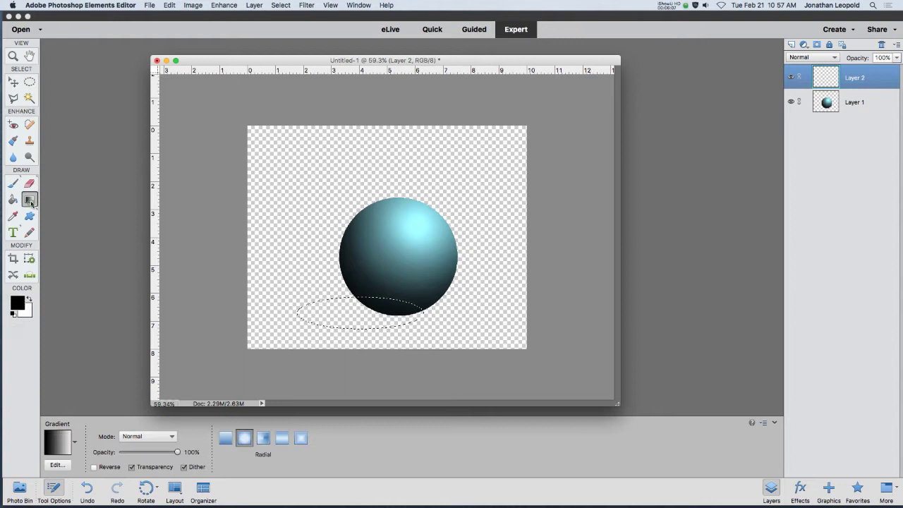
click(75, 442)
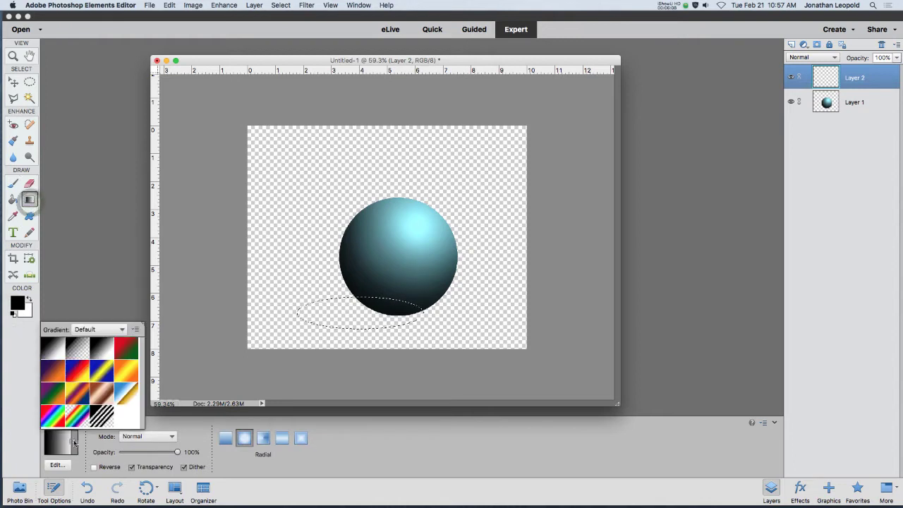
click(77, 347)
click(77, 346)
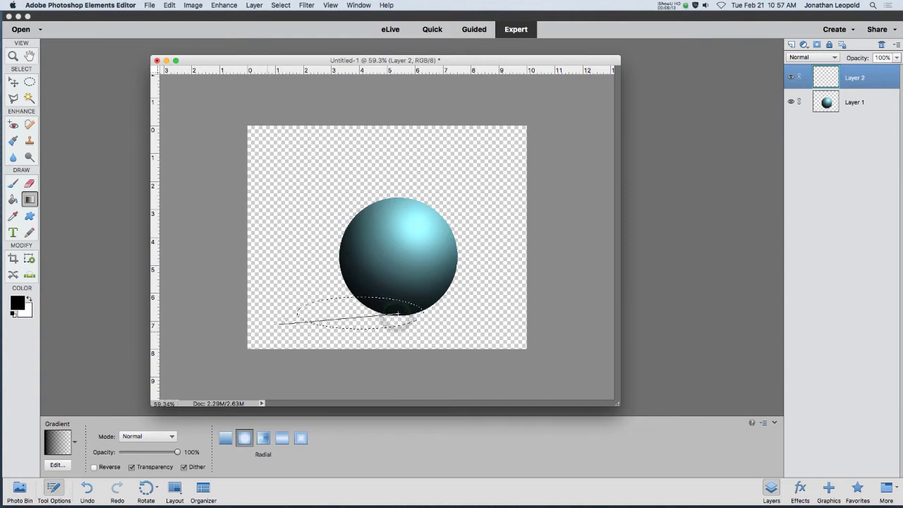
Step: Drag a radial black-to-transparent shadow inside the ellipse, starting from the sphere's base
drag(397, 309, 337, 311)
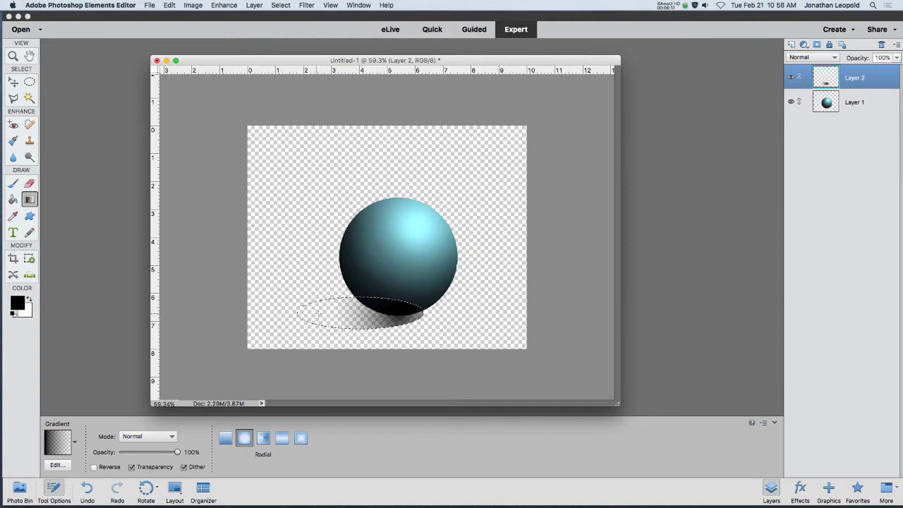
key(super+z)
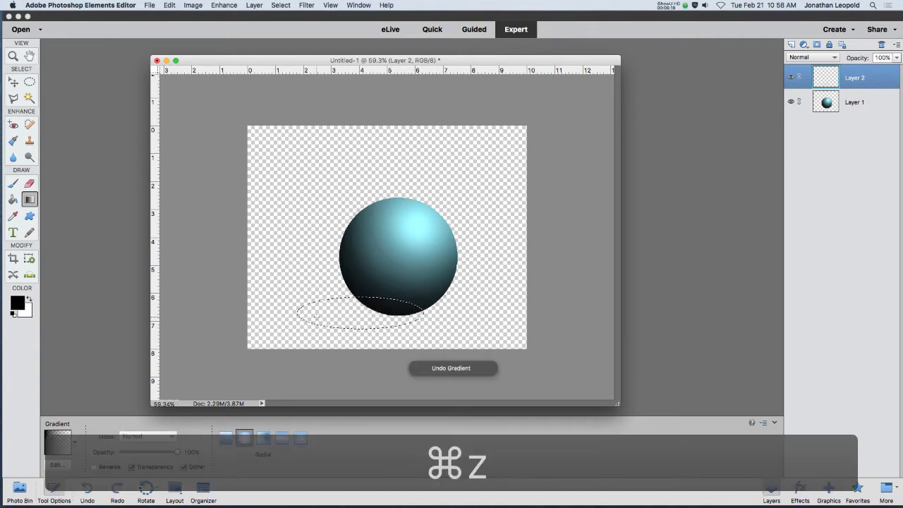
drag(289, 323, 263, 326)
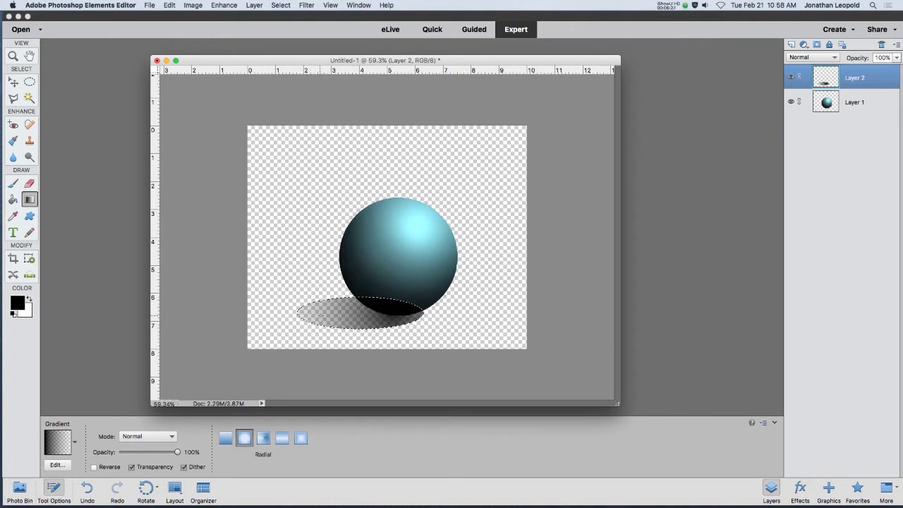
Step: Deselect and move Layer 2 below Layer 1, then undo back to the empty ellipse
key(super+d)
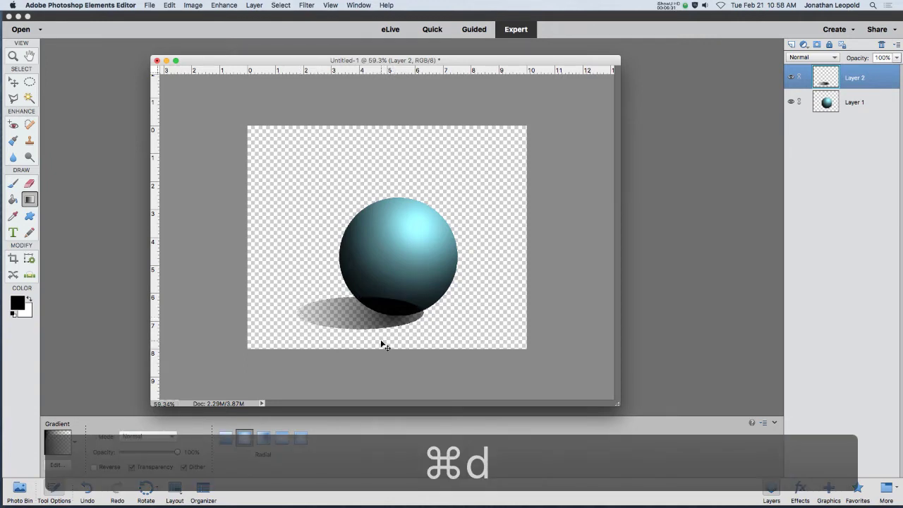
key(super+z)
key(super+d)
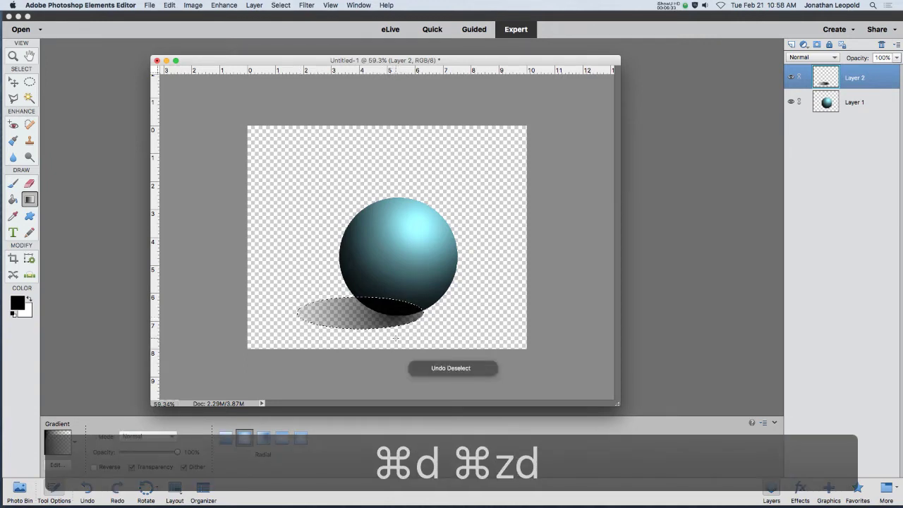
scroll(372, 326, up, 3)
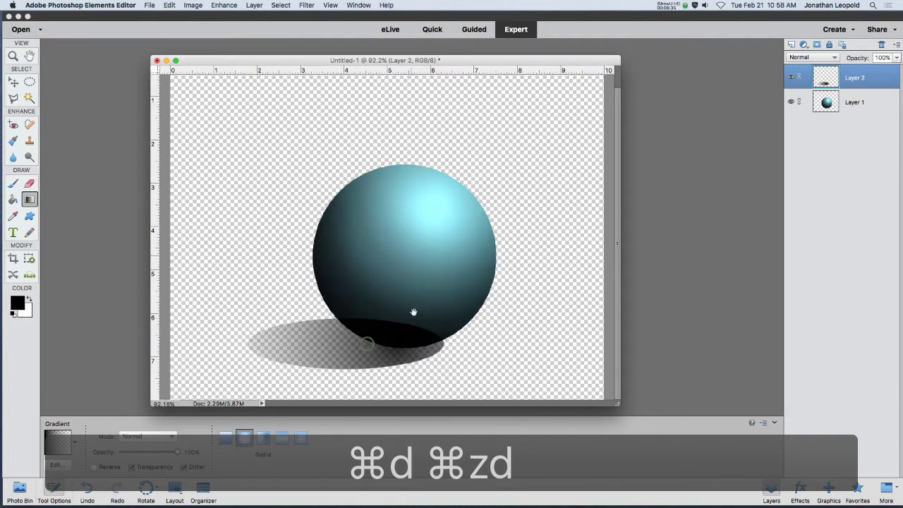
drag(869, 83, 866, 116)
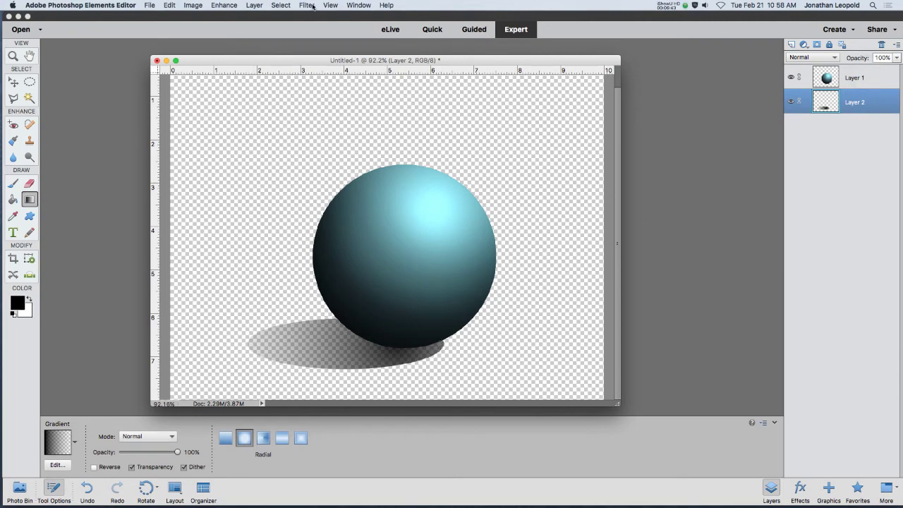
key(super+z)
key(super+z)
key(super+z)
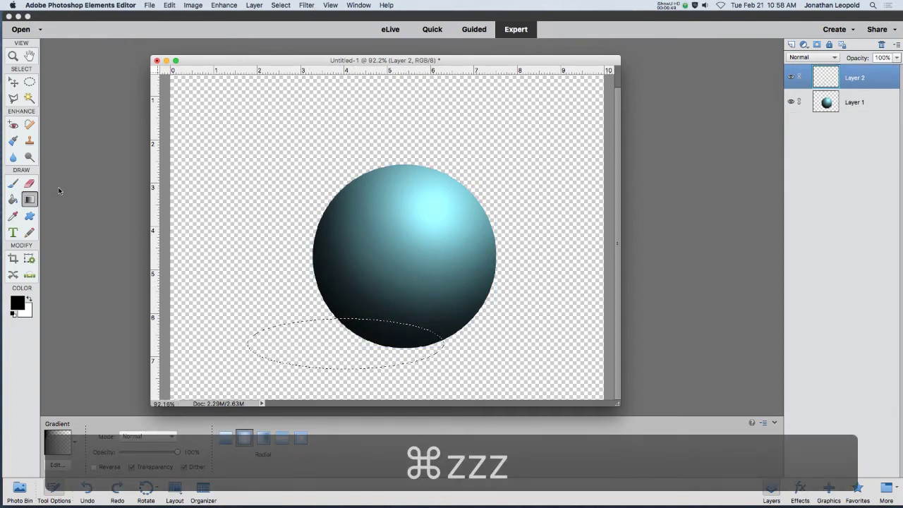
Step: Remove the empty shadow layer and draw a 17 px-feathered ellipse below the sphere
key(super+z)
click(33, 85)
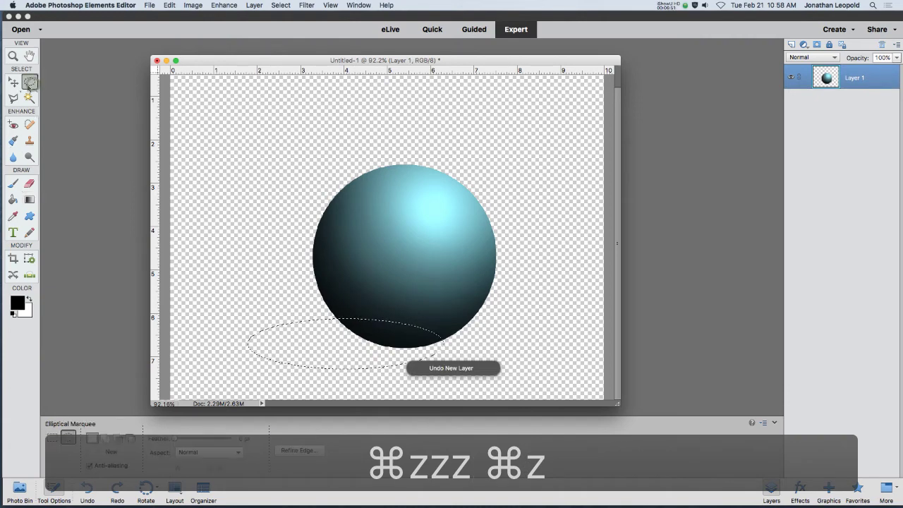
key(super+d)
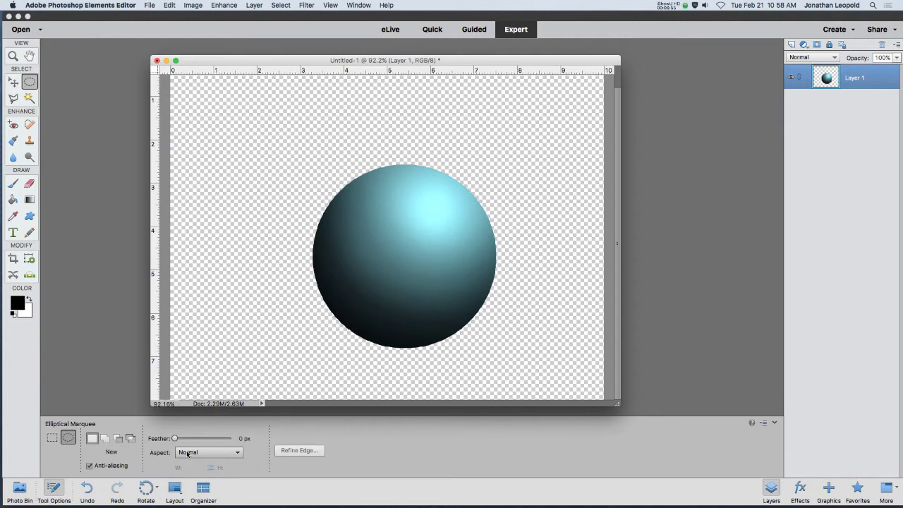
drag(175, 439, 181, 443)
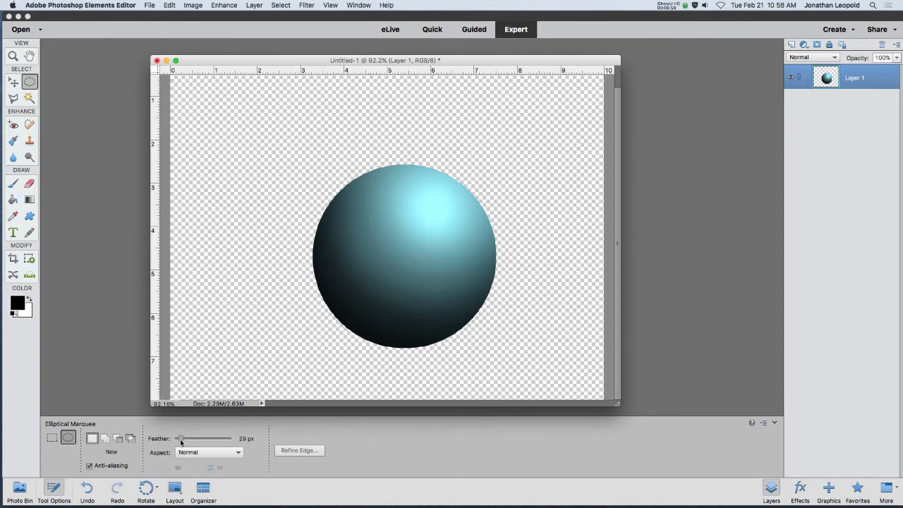
click(243, 439)
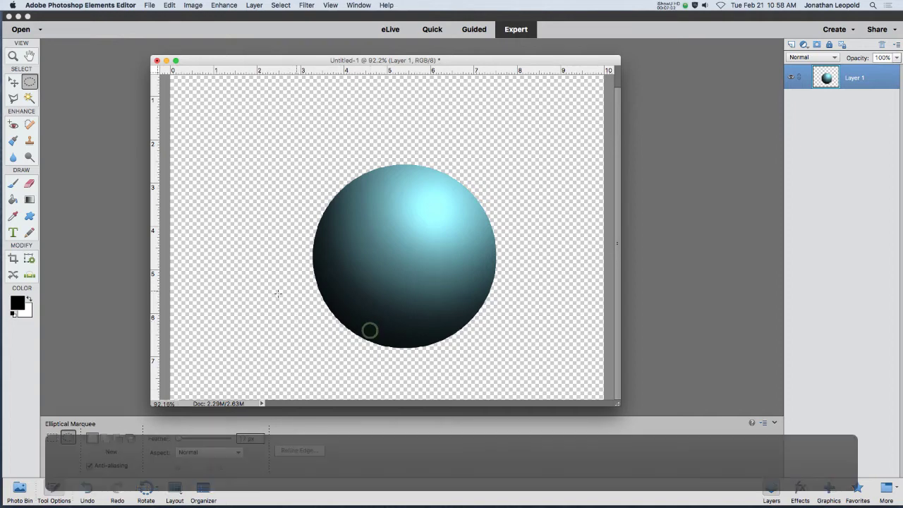
drag(211, 337, 426, 367)
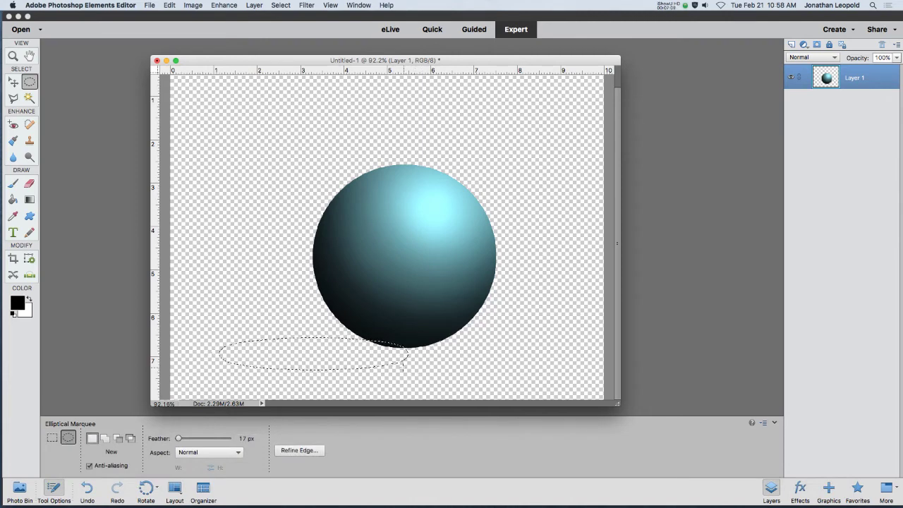
key(g)
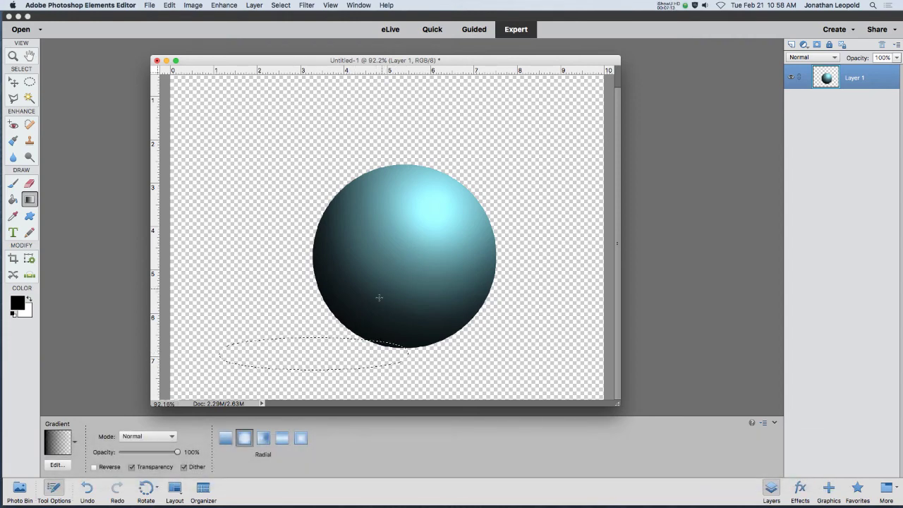
Step: Fill the feathered ellipse on a new Layer 2 with a soft radial shadow, then deselect
click(792, 44)
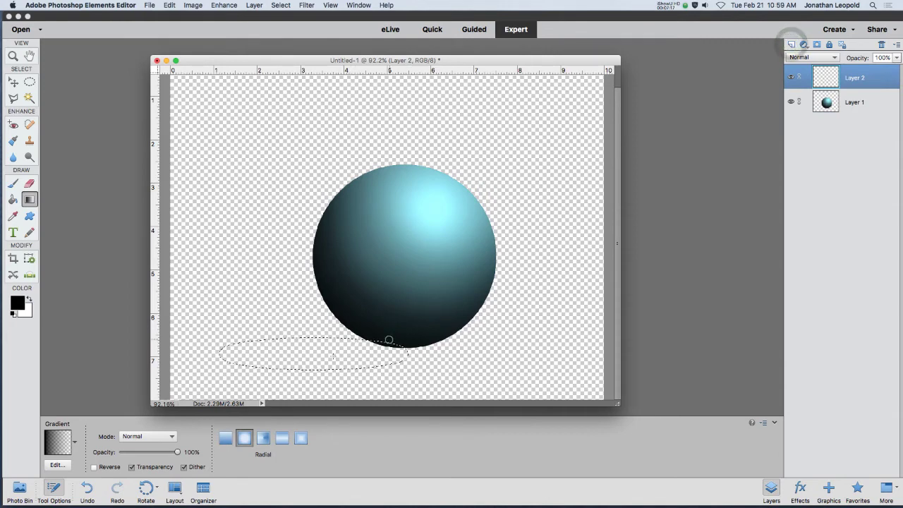
drag(389, 339, 188, 377)
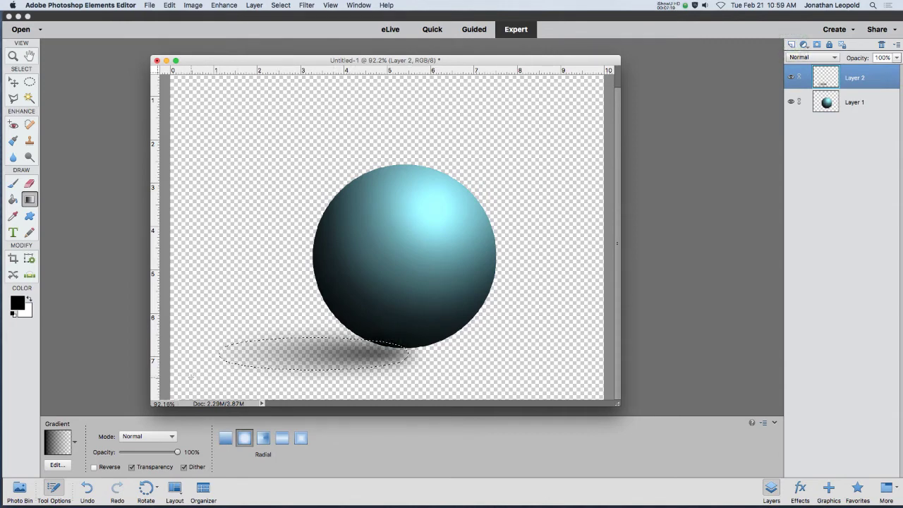
key(super+d)
Step: Slide the shadow right under the sphere and stack Layer 2 below Layer 1
key(v)
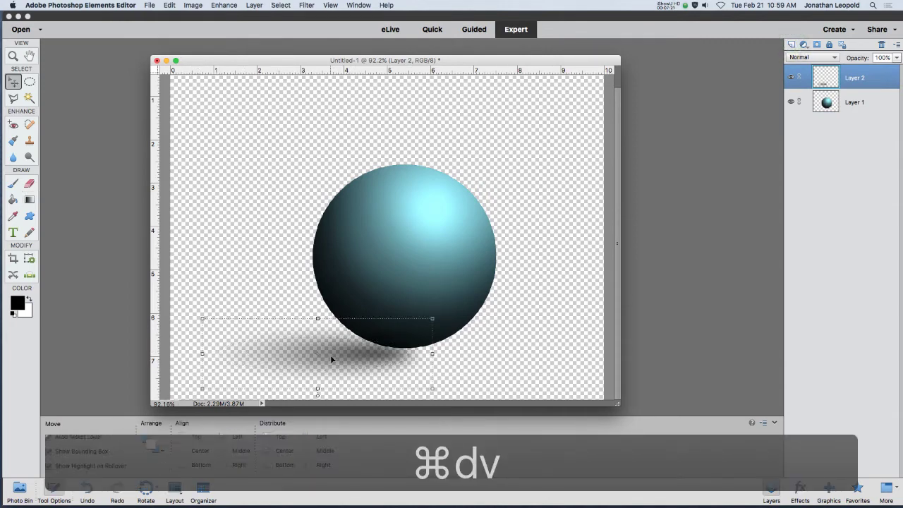
drag(336, 353, 383, 352)
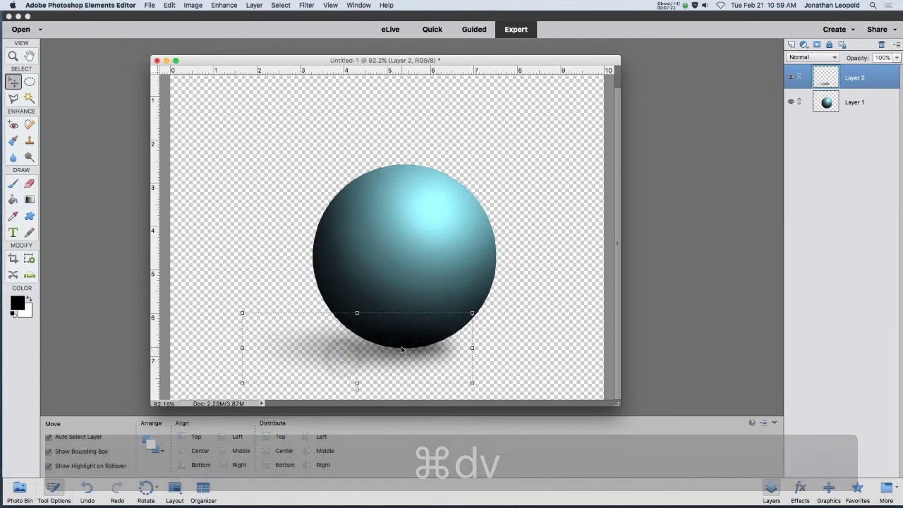
drag(874, 81, 863, 113)
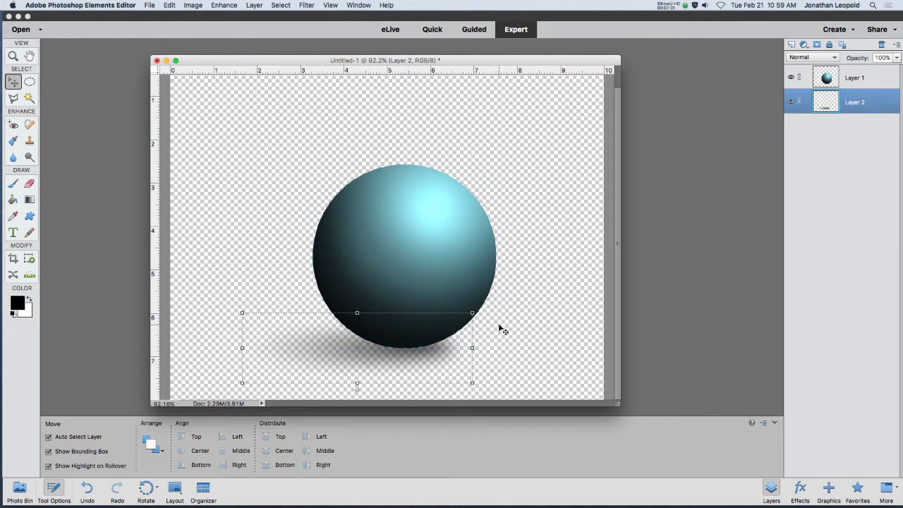
Step: Add Layer 3 and select the canvas's lower part with a rectangular marquee for the ground
click(792, 45)
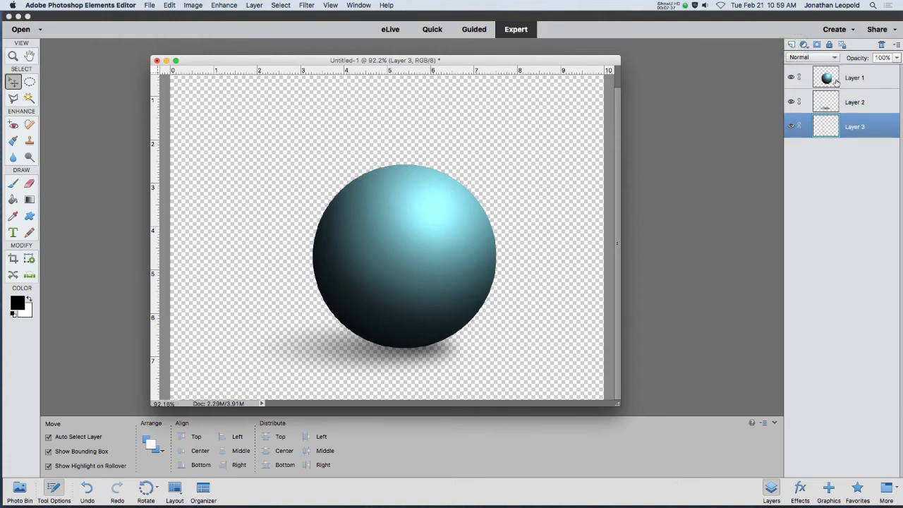
scroll(462, 236, down, 3)
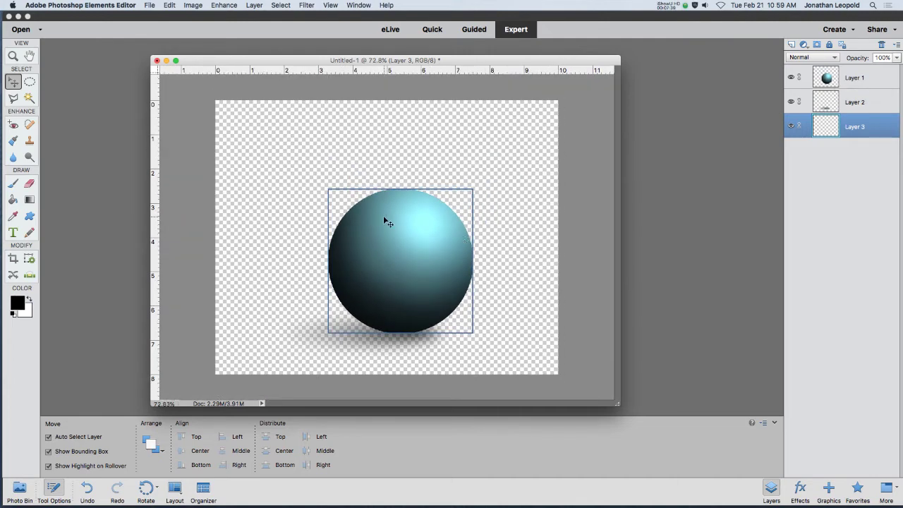
click(28, 82)
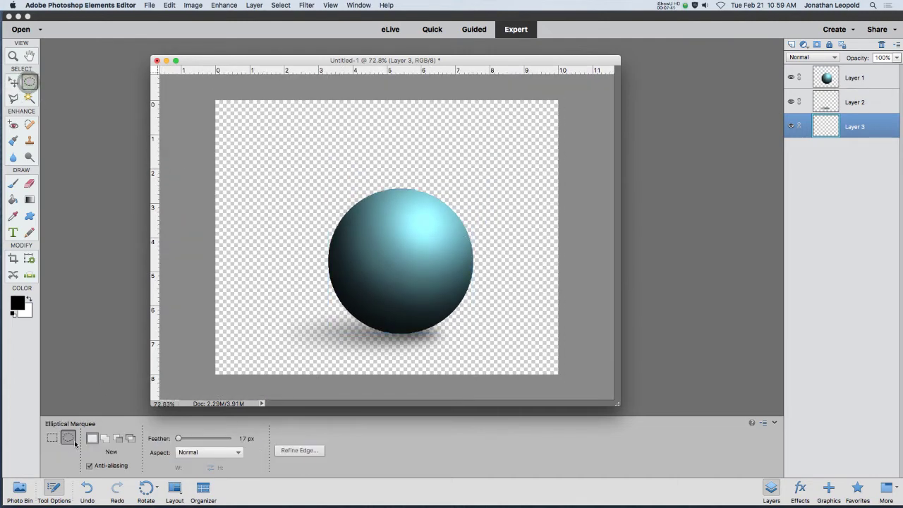
click(51, 438)
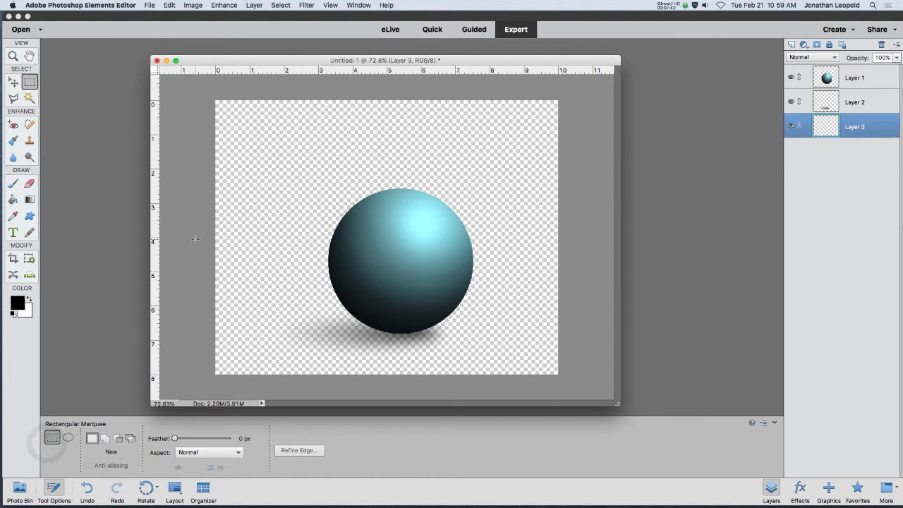
drag(199, 237, 628, 402)
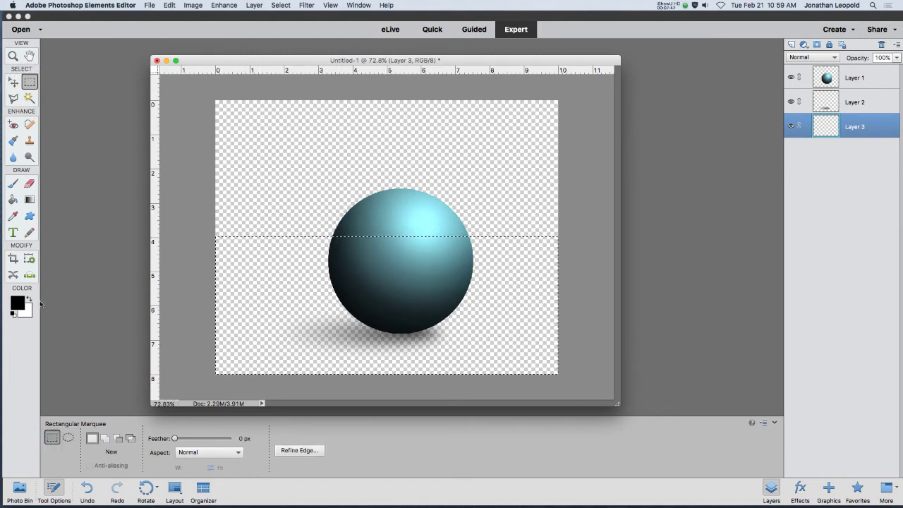
Step: Pick an orange foreground, then a pale tan background colour e3ceae
click(13, 216)
click(18, 303)
click(576, 321)
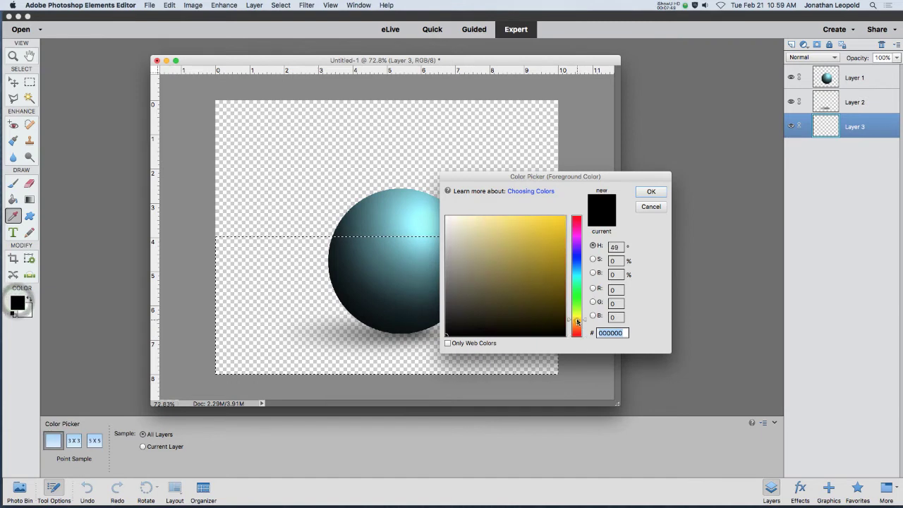
drag(577, 321, 577, 324)
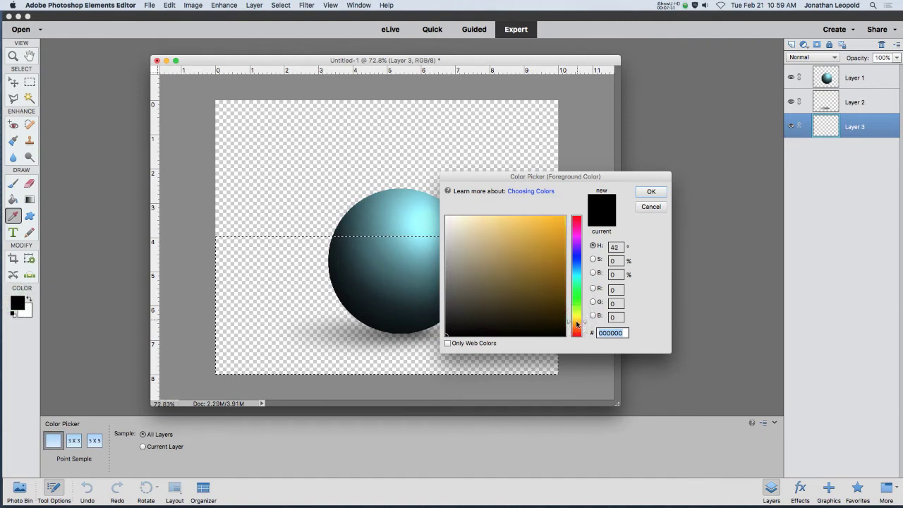
click(577, 325)
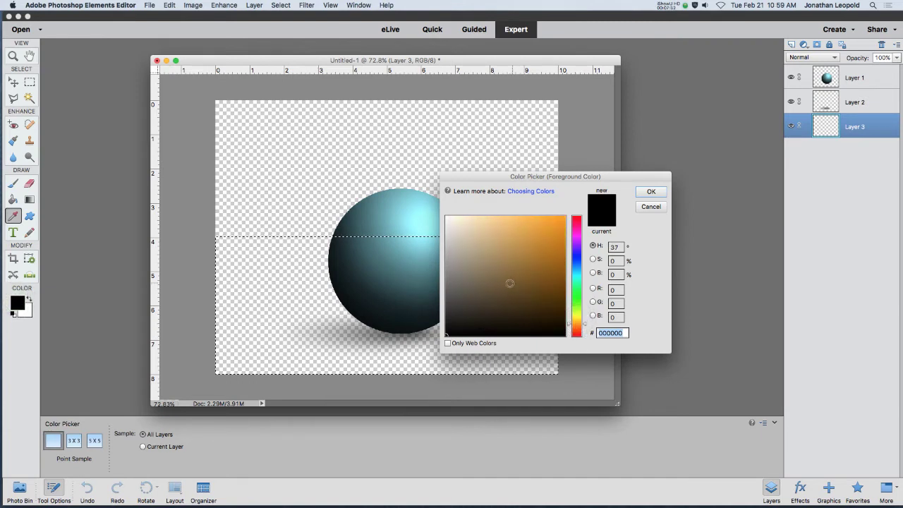
drag(502, 278, 530, 237)
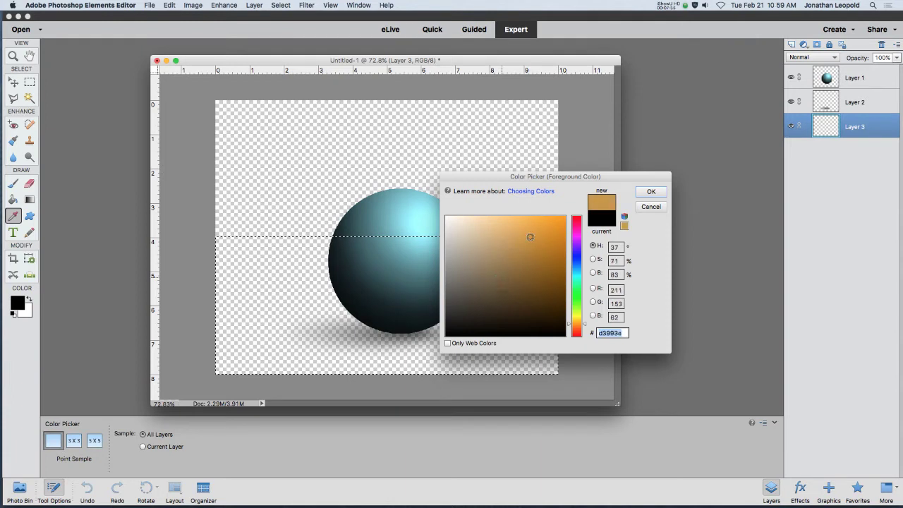
click(653, 192)
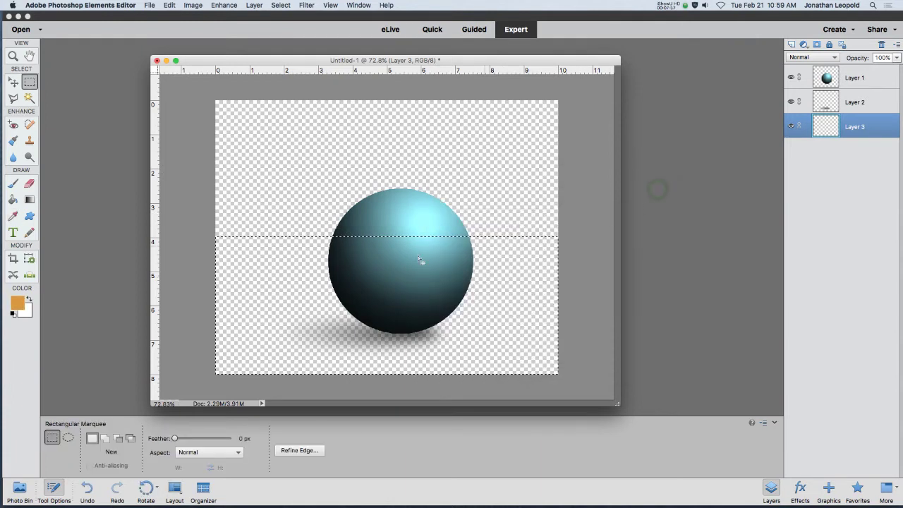
click(26, 311)
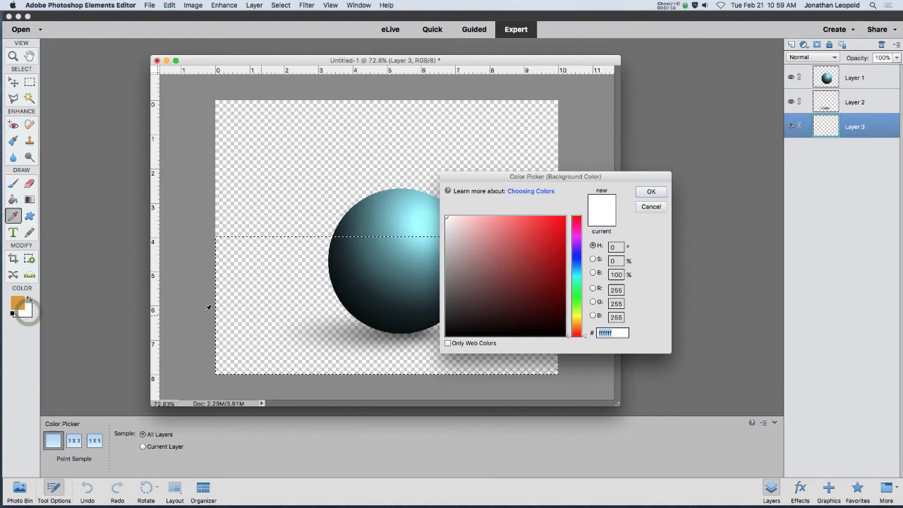
click(15, 303)
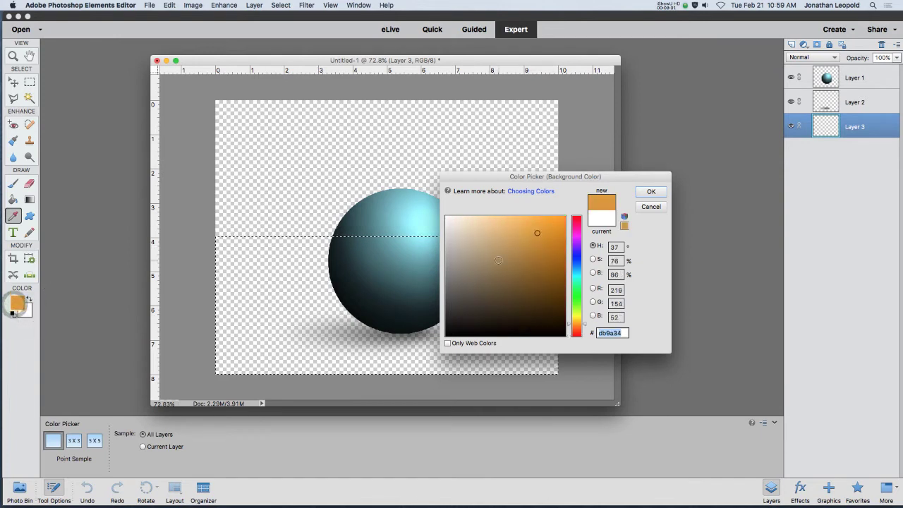
click(474, 230)
click(473, 229)
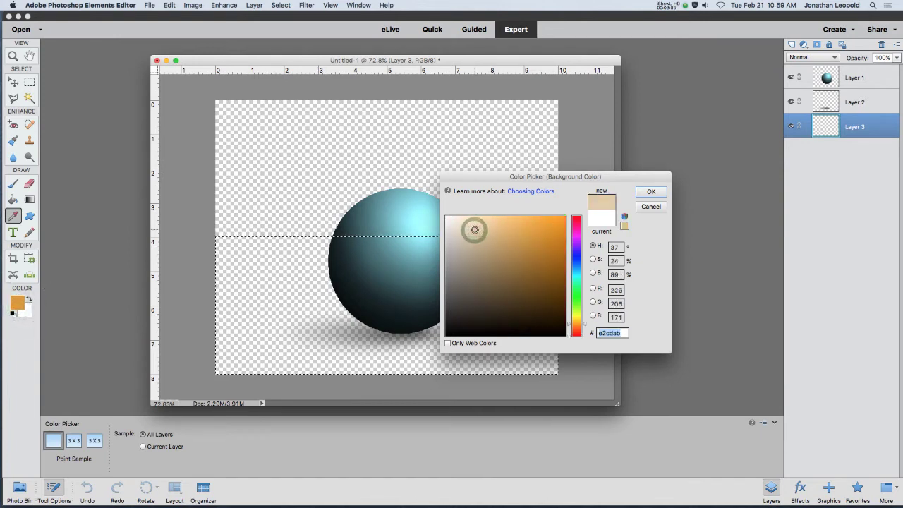
click(650, 191)
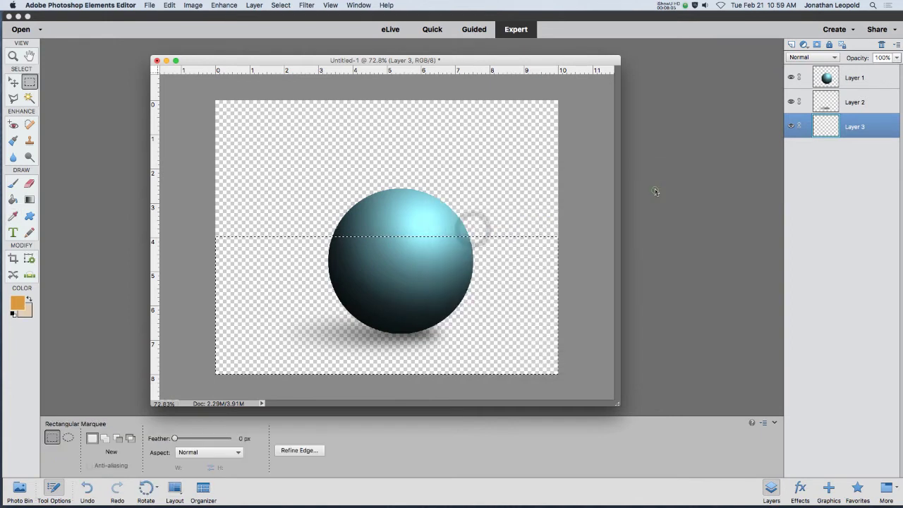
Step: Change the foreground to brown 7f6f55 and set the Gradient tool to Linear
click(16, 304)
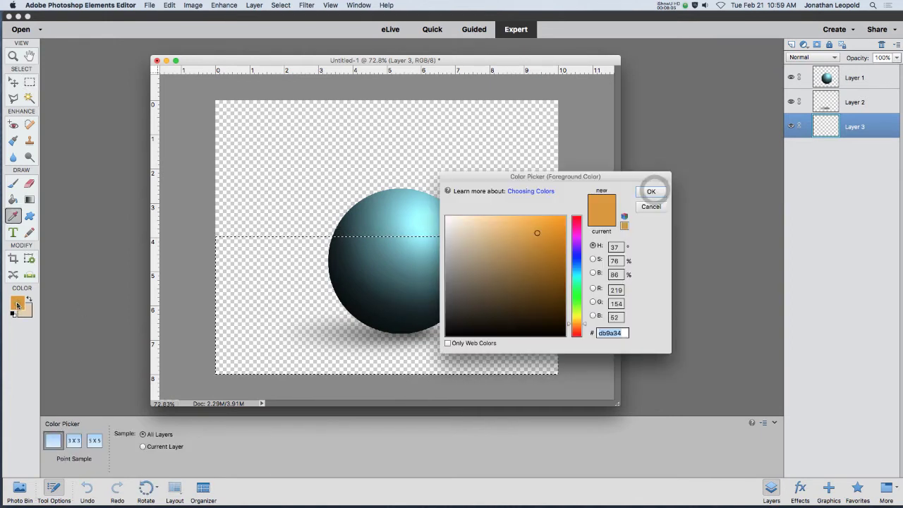
click(485, 277)
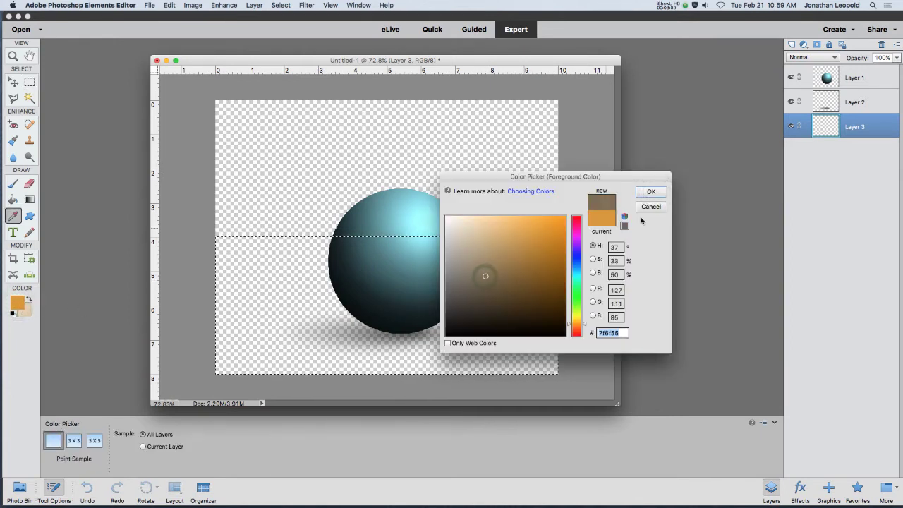
click(653, 193)
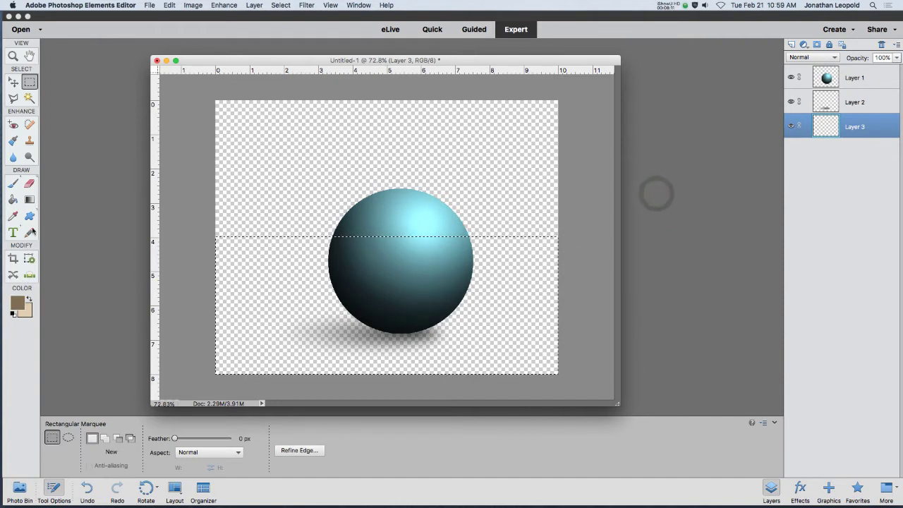
click(29, 200)
click(225, 438)
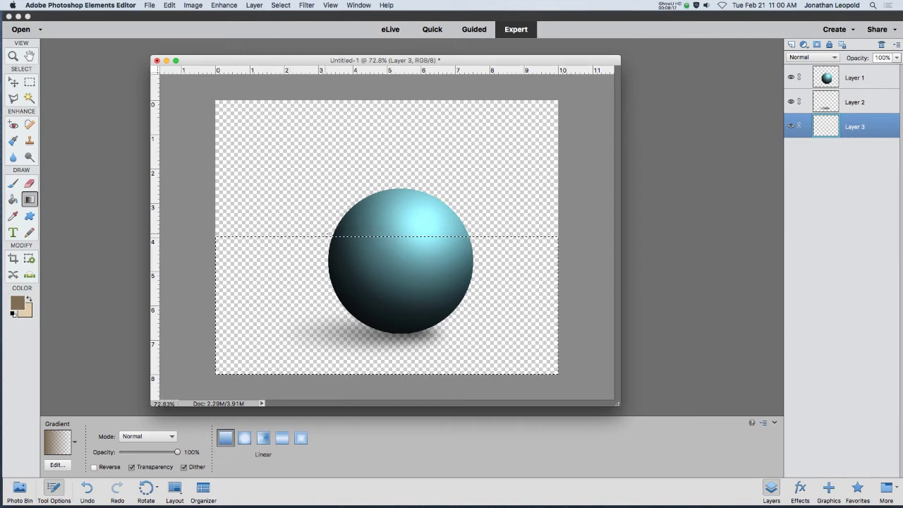
Step: Fill the ground selection with a Foreground to Background linear gradient, beige at the horizon, brown below
drag(326, 364, 325, 365)
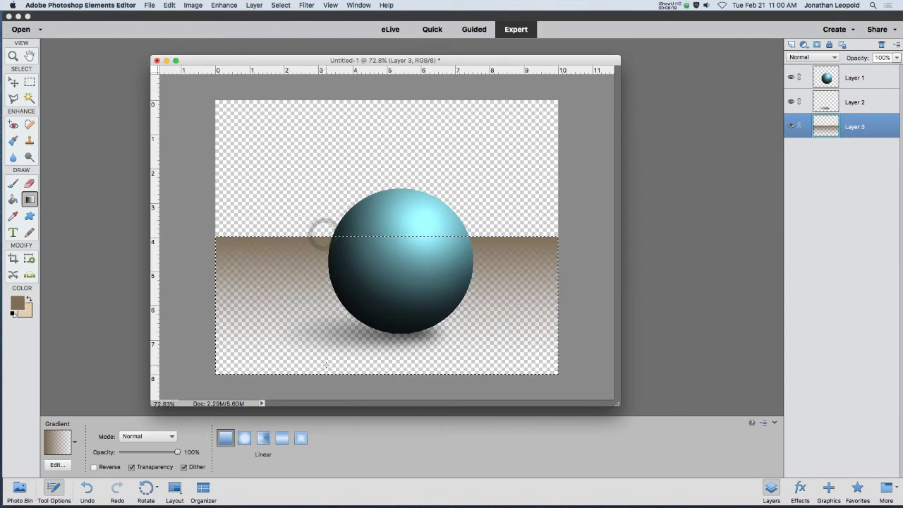
click(75, 441)
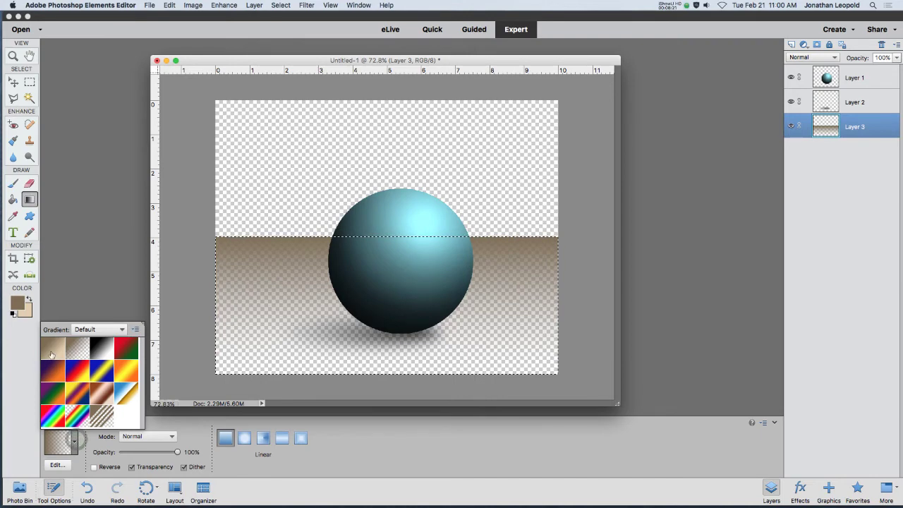
click(51, 354)
key(super+z)
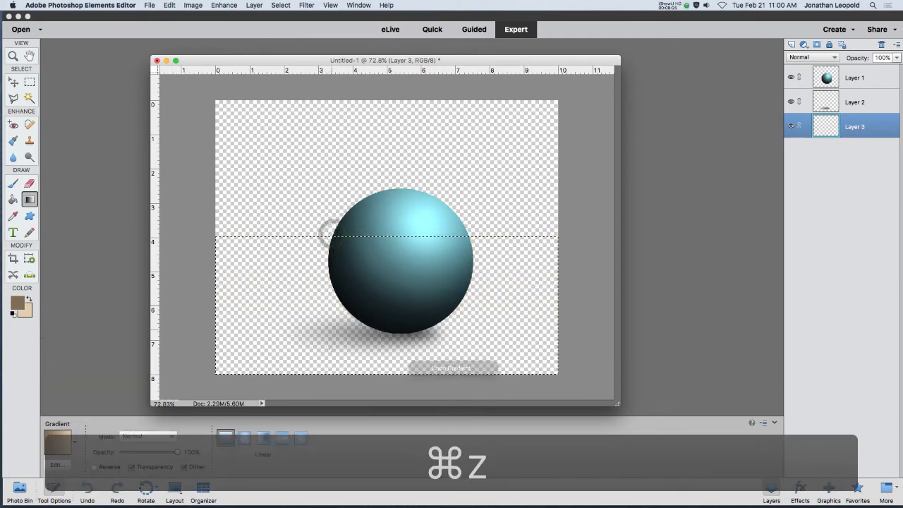
drag(330, 240, 330, 362)
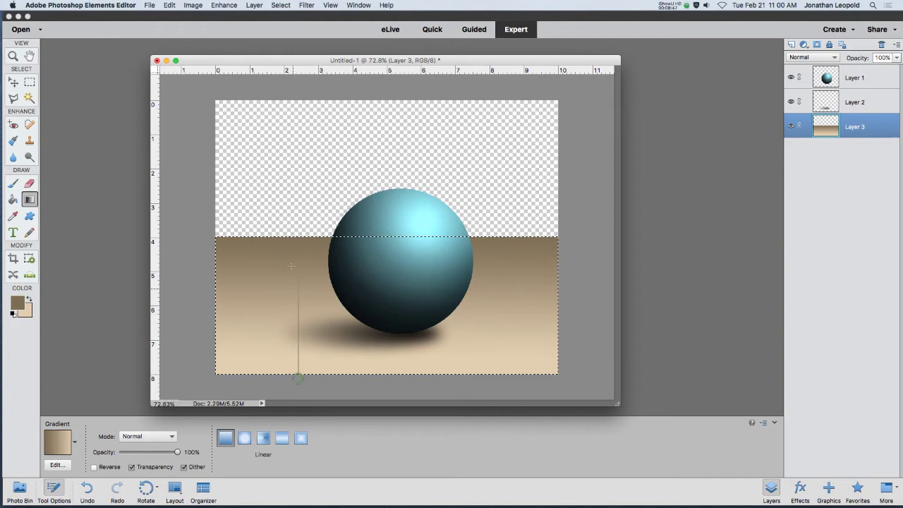
drag(292, 241, 292, 241)
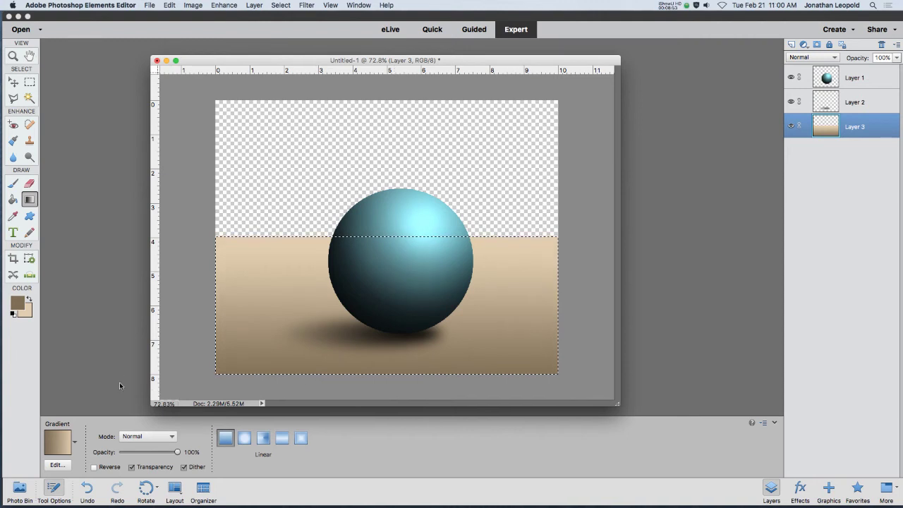
Step: Redrag the floor gradient from the bottom edge up to the horizon, then deselect
click(26, 315)
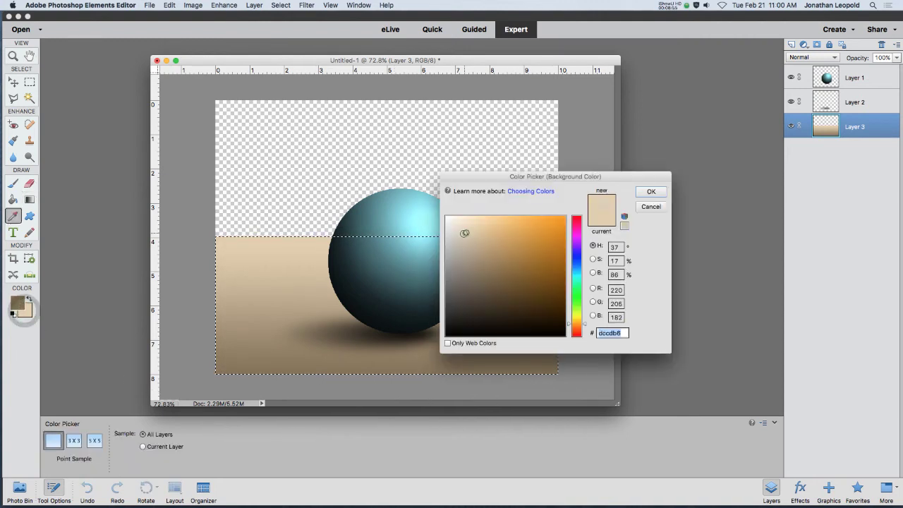
click(649, 192)
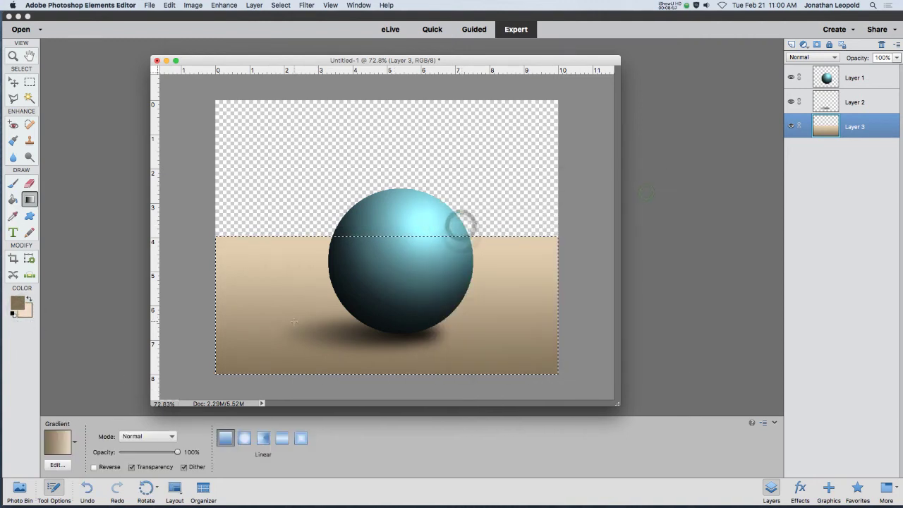
drag(284, 388, 353, 239)
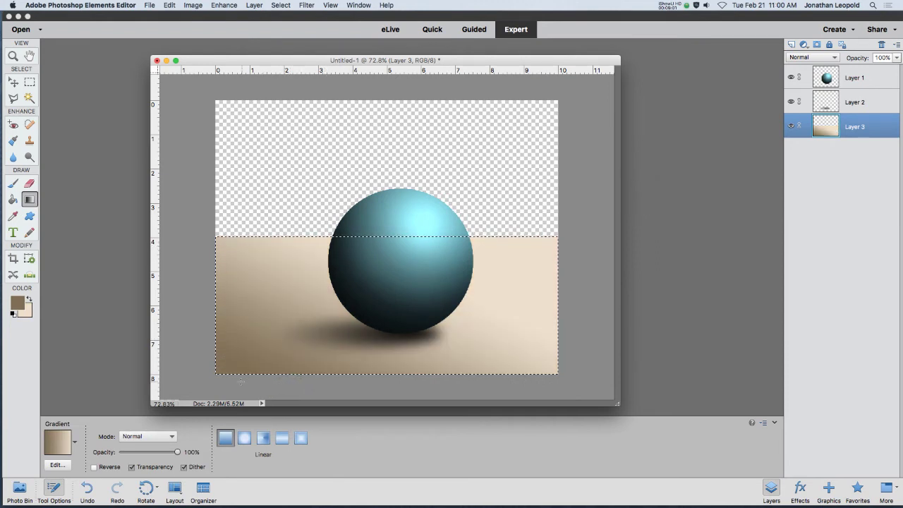
drag(240, 381, 431, 300)
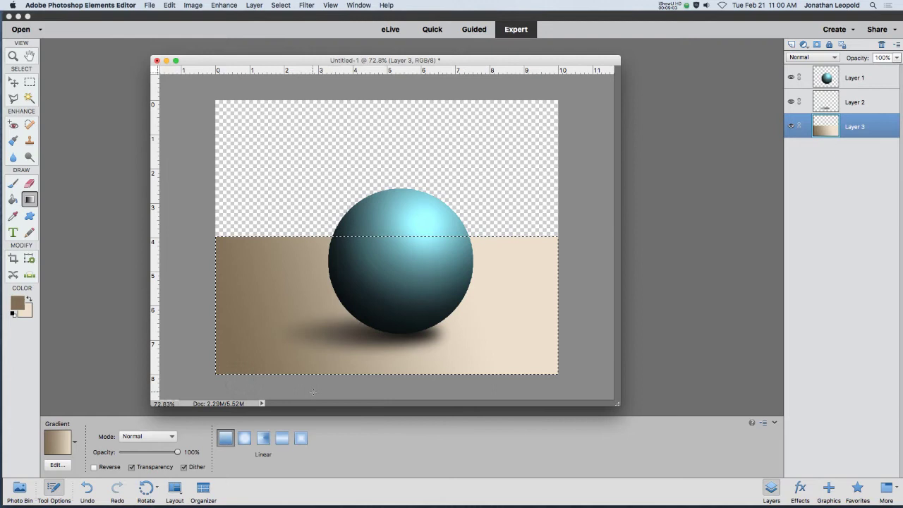
drag(320, 347, 301, 296)
drag(322, 257, 324, 248)
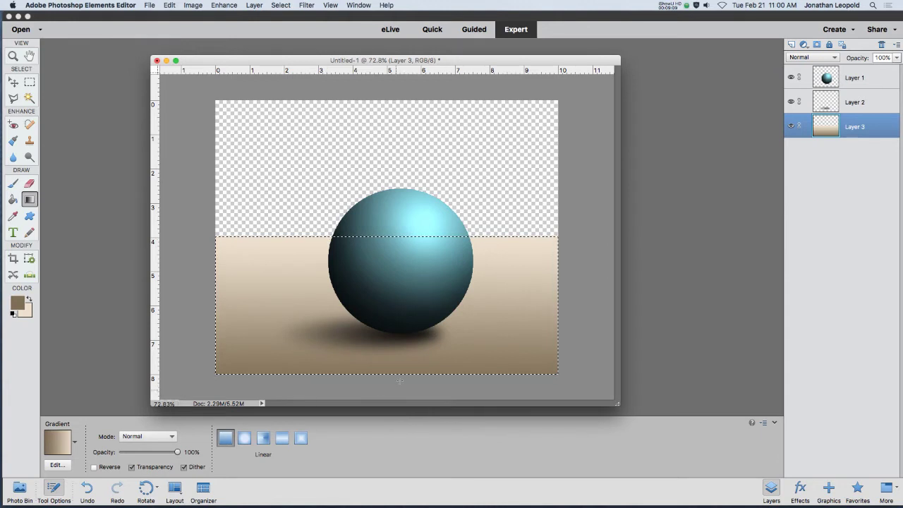
key(super+d)
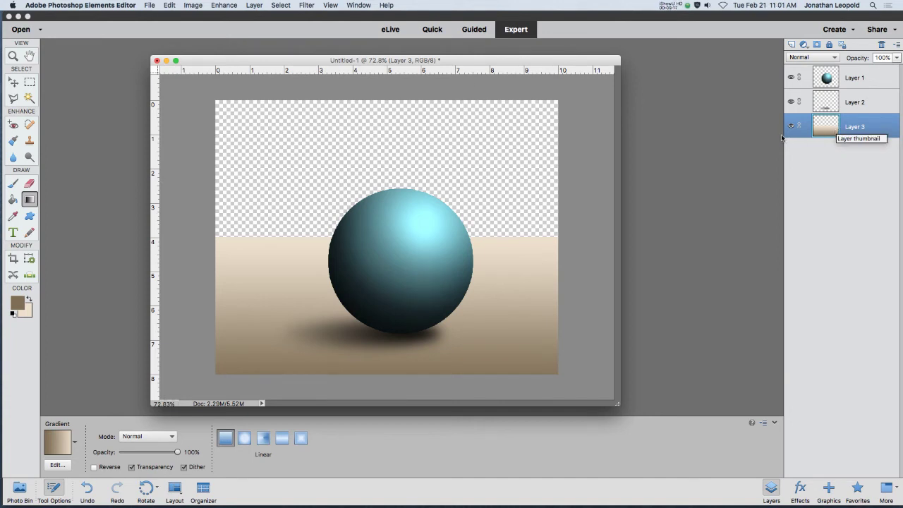
Step: Apply the Texturizer filter to the ground: Sandstone, 143% scaling, relief 9
click(306, 5)
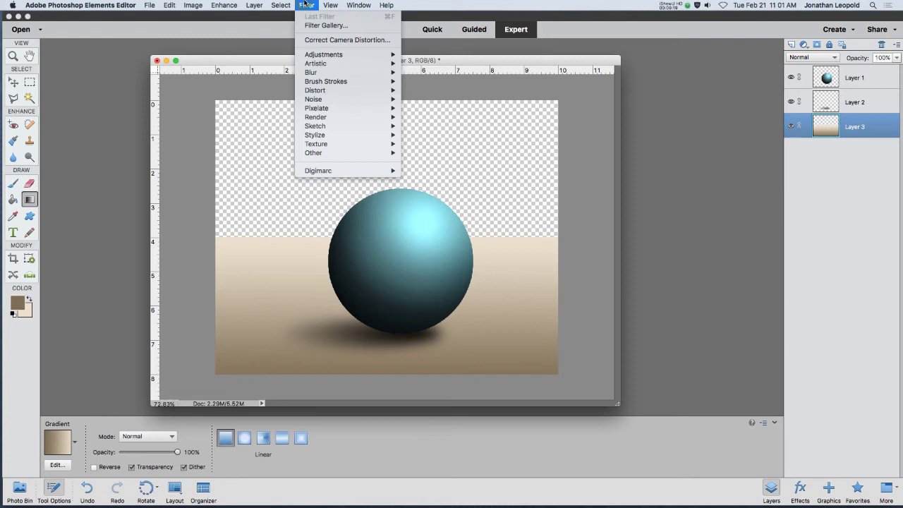
mouse_move(340, 110)
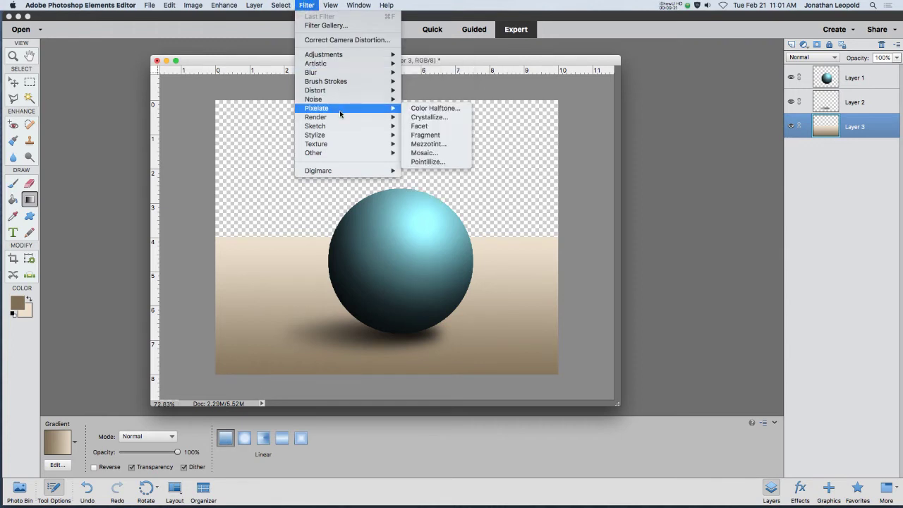
mouse_move(339, 146)
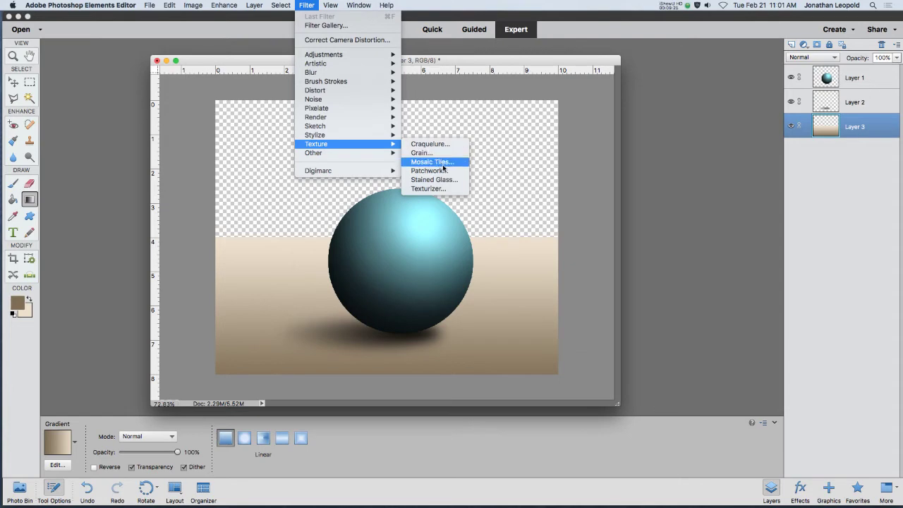
click(441, 189)
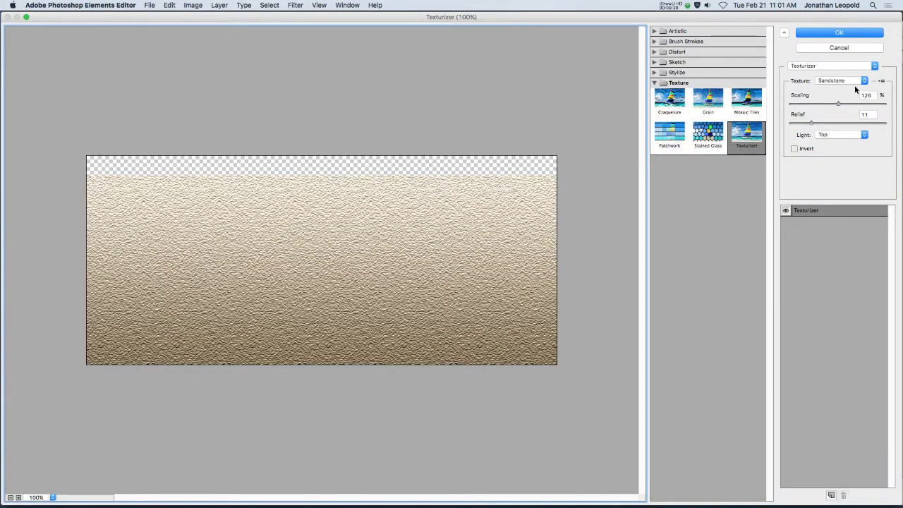
click(865, 81)
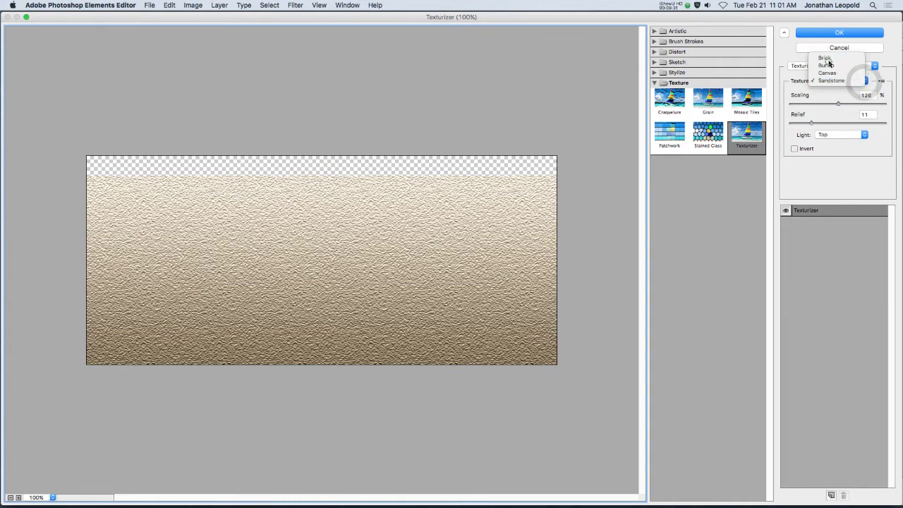
click(829, 62)
click(865, 81)
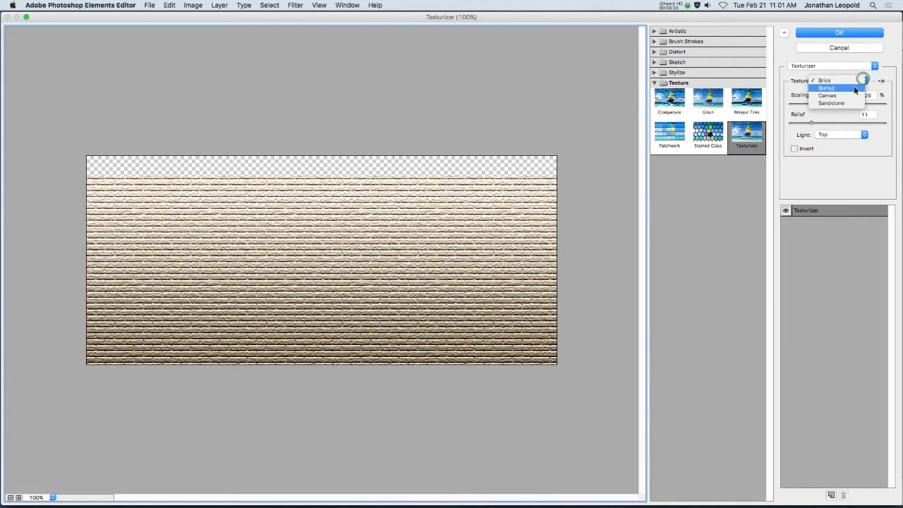
click(840, 104)
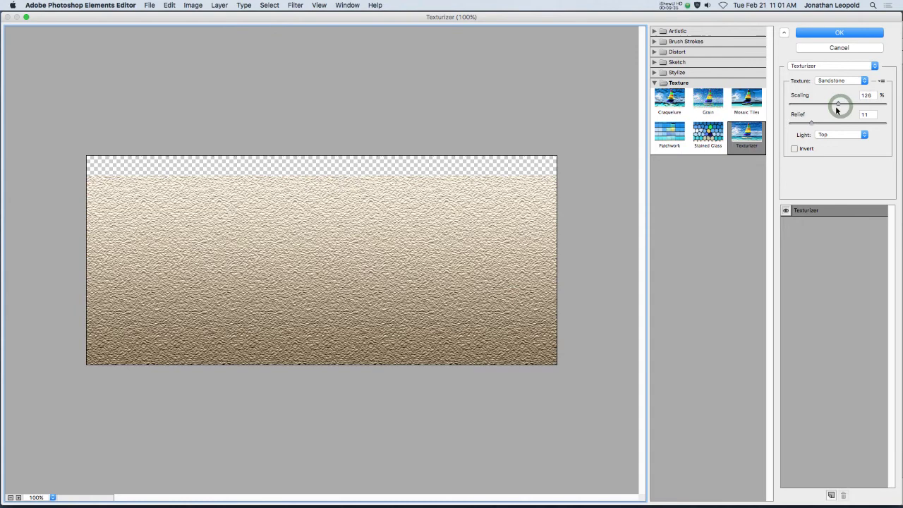
mouse_move(837, 107)
mouse_down()
mouse_move(798, 125)
mouse_move(843, 123)
mouse_move(808, 127)
mouse_move(848, 103)
mouse_up()
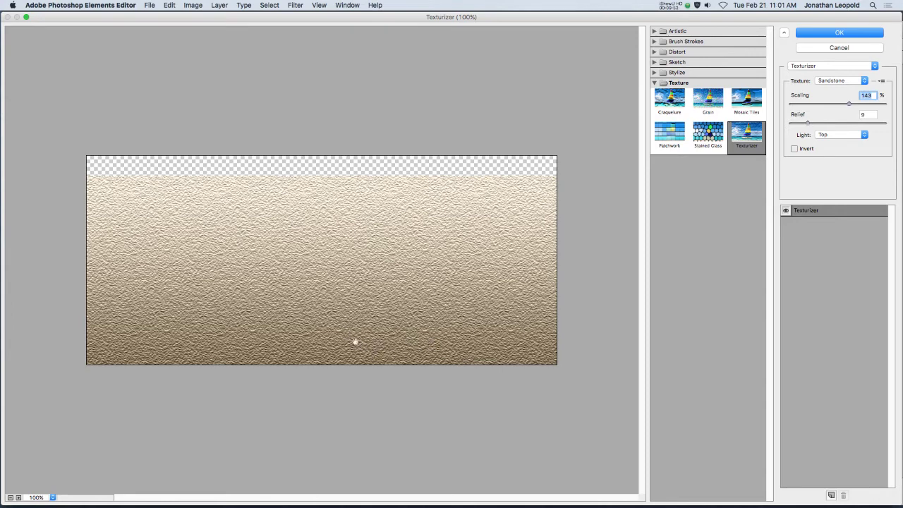
click(851, 36)
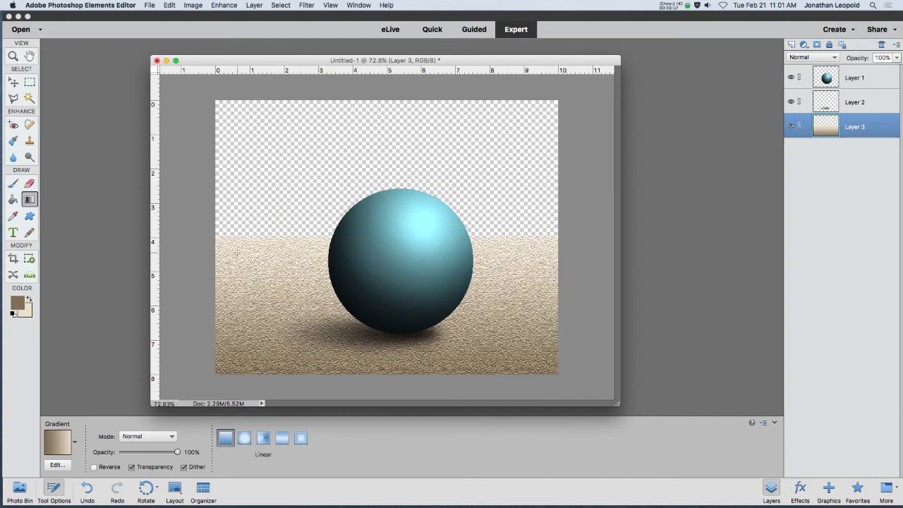
key(super+equal)
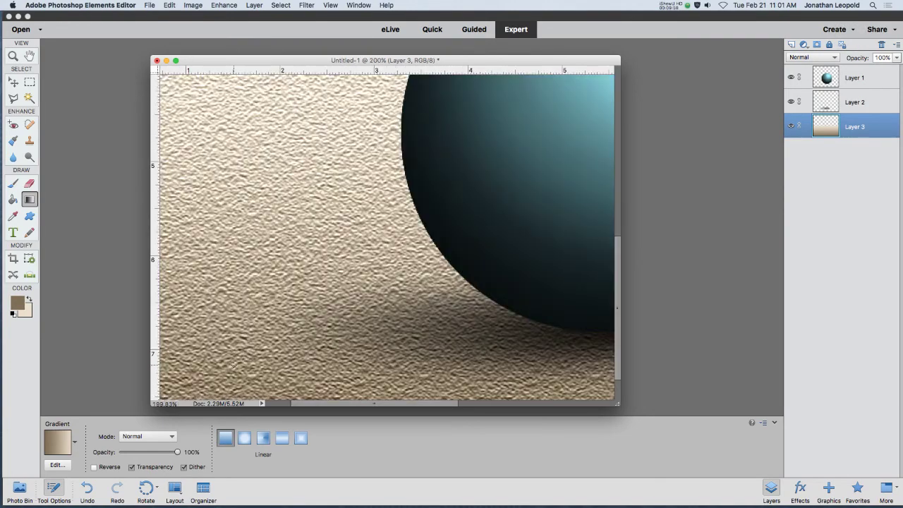
scroll(232, 326, down, 3)
scroll(233, 326, right, 2)
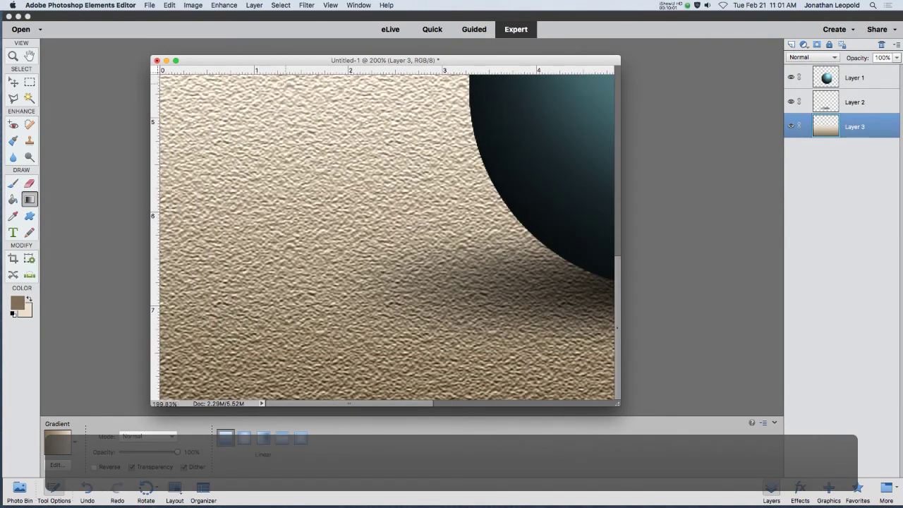
key(super+0)
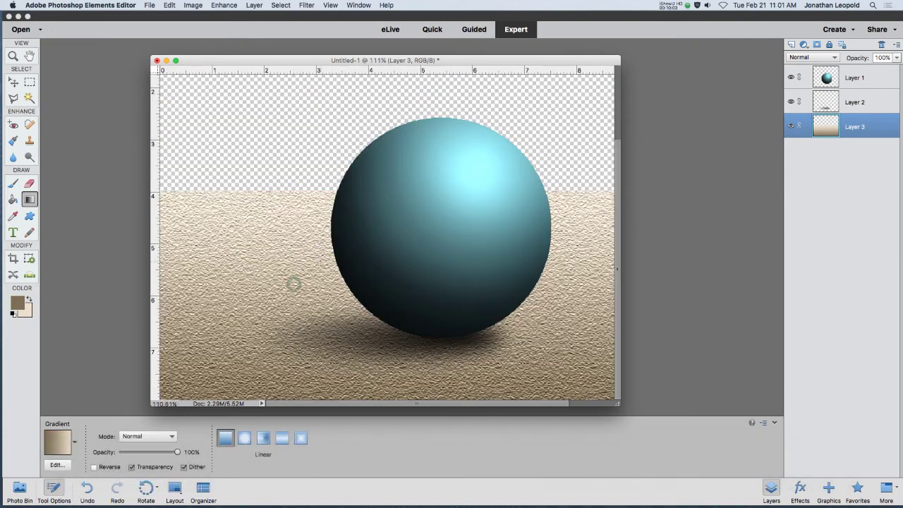
scroll(318, 272, down, 2)
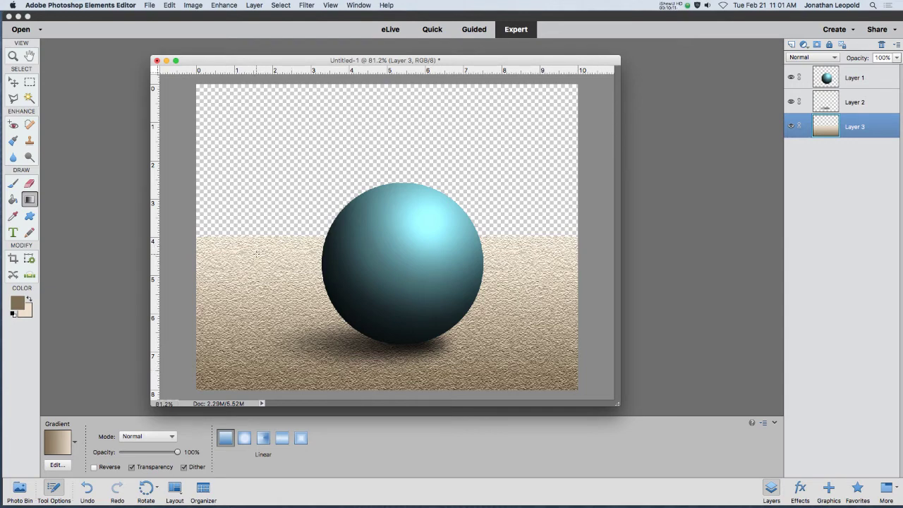
scroll(328, 272, down, 4)
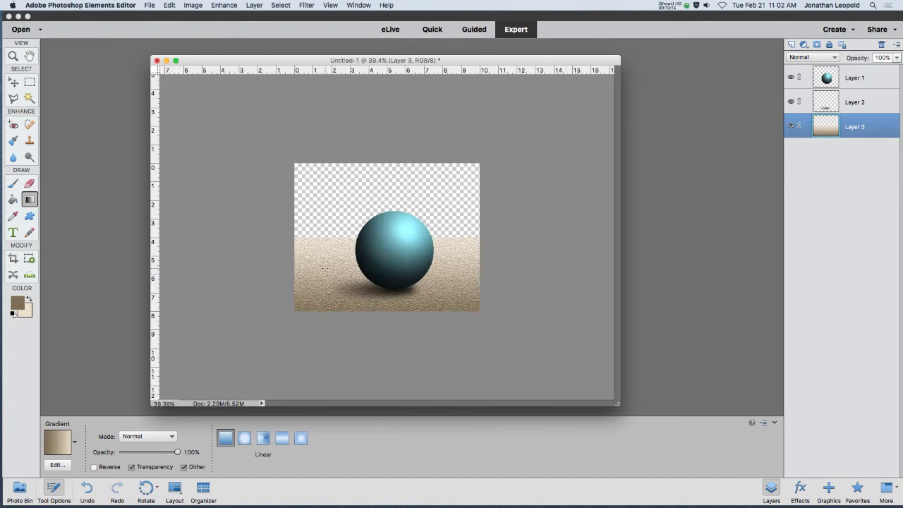
Step: Apply a Perspective transform to Layer 3, widening the ground's bottom edge, and commit it
click(192, 5)
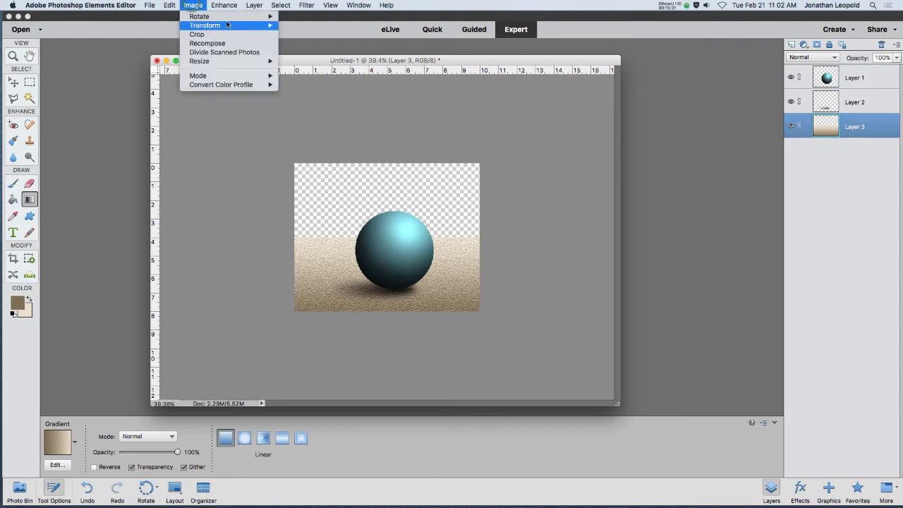
mouse_move(225, 25)
click(310, 53)
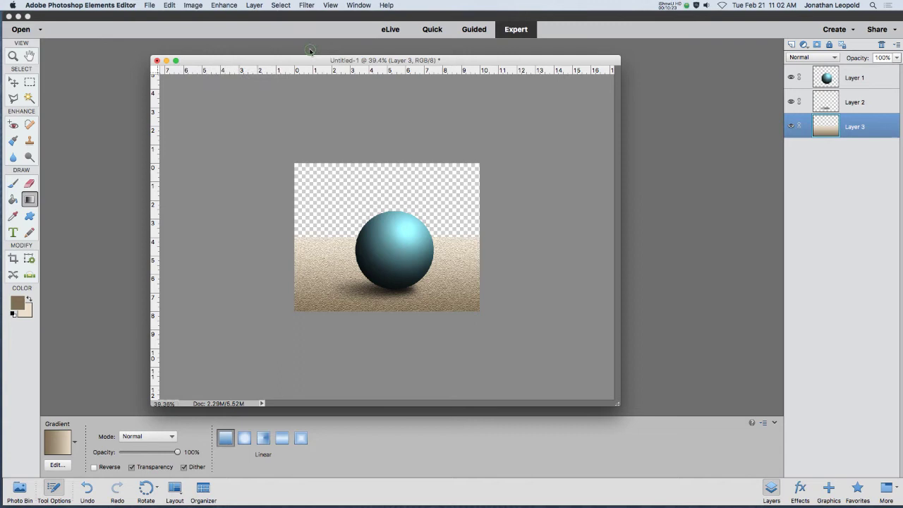
scroll(379, 334, down, 3)
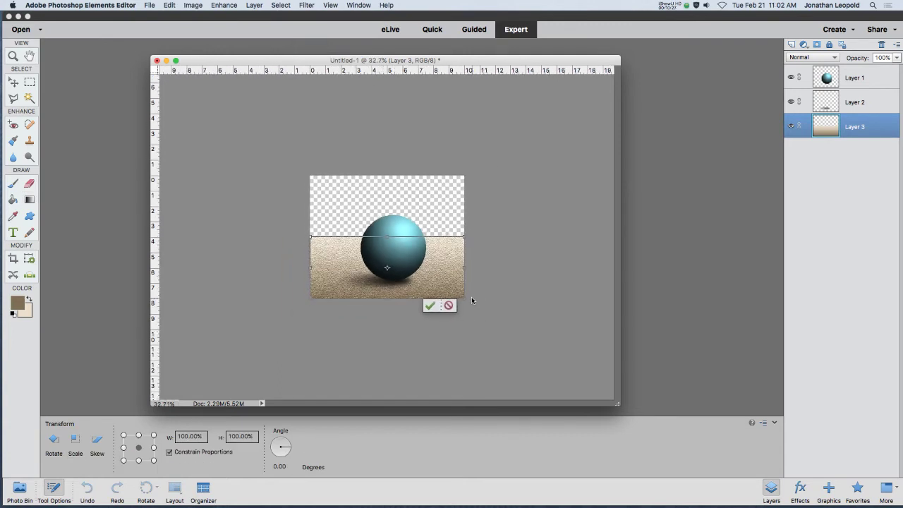
drag(466, 302, 609, 296)
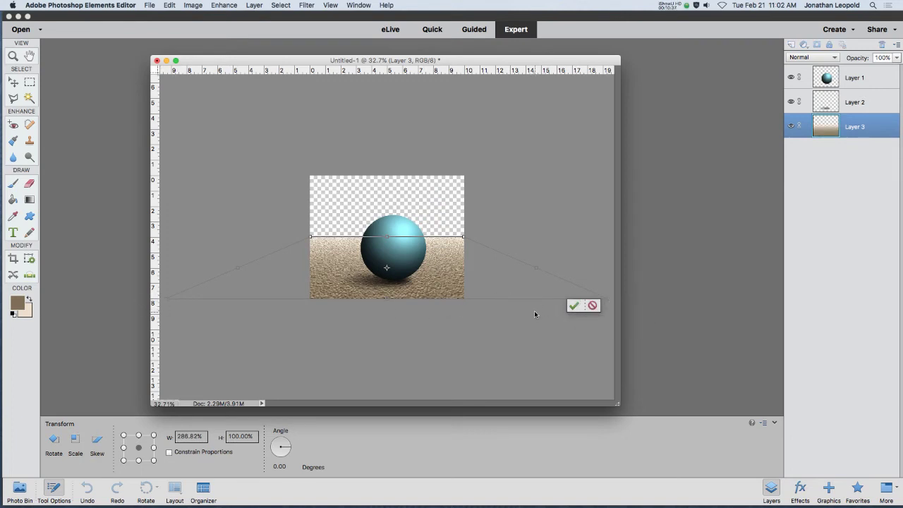
click(575, 305)
scroll(309, 254, up, 5)
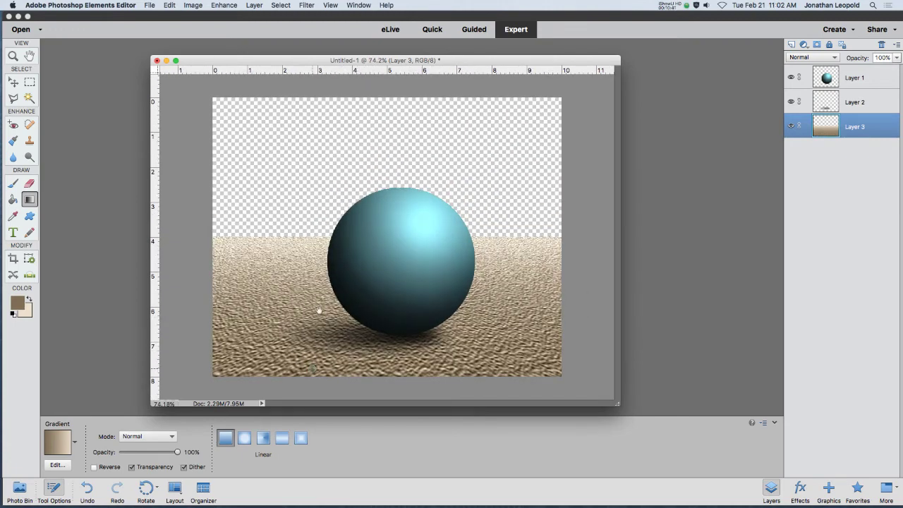
scroll(314, 353, up, 1)
scroll(297, 273, up, 1)
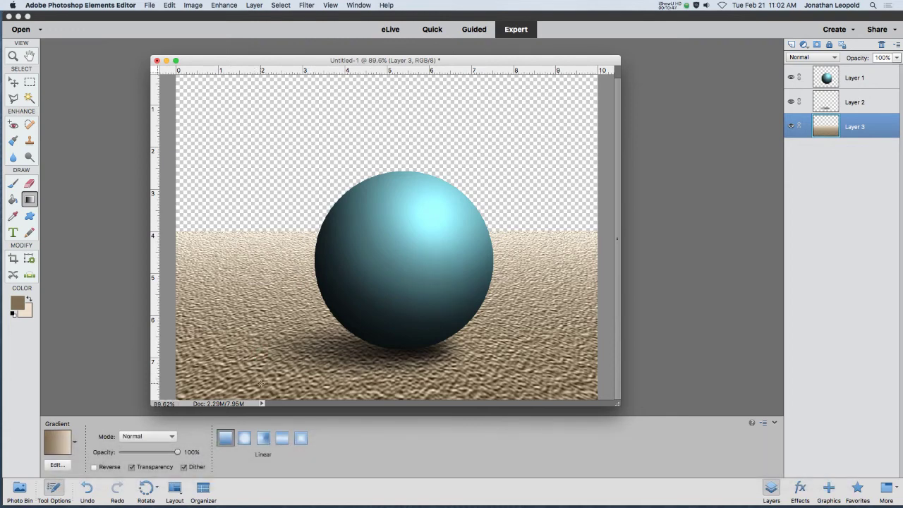
scroll(547, 292, down, 3)
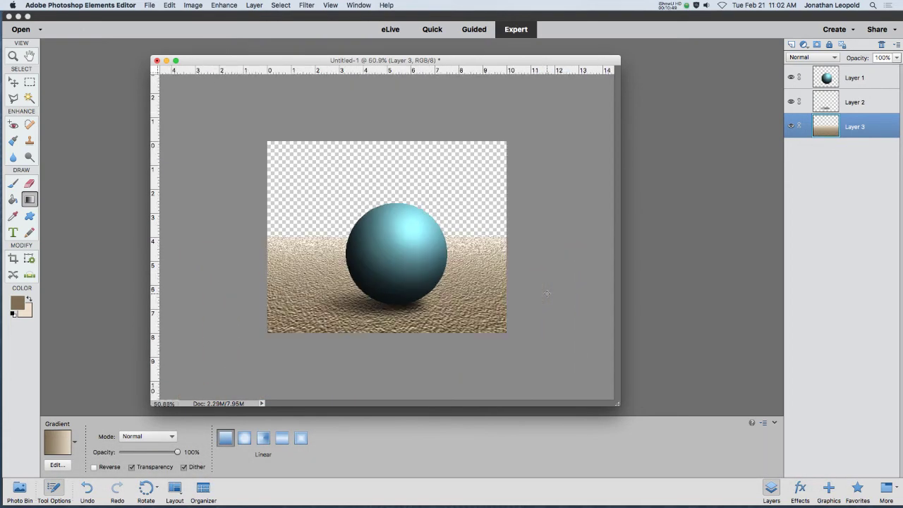
Step: Blur the sandstone along the horizon with an enlarged 175 px Blur brush at 50% strength
click(29, 157)
click(13, 157)
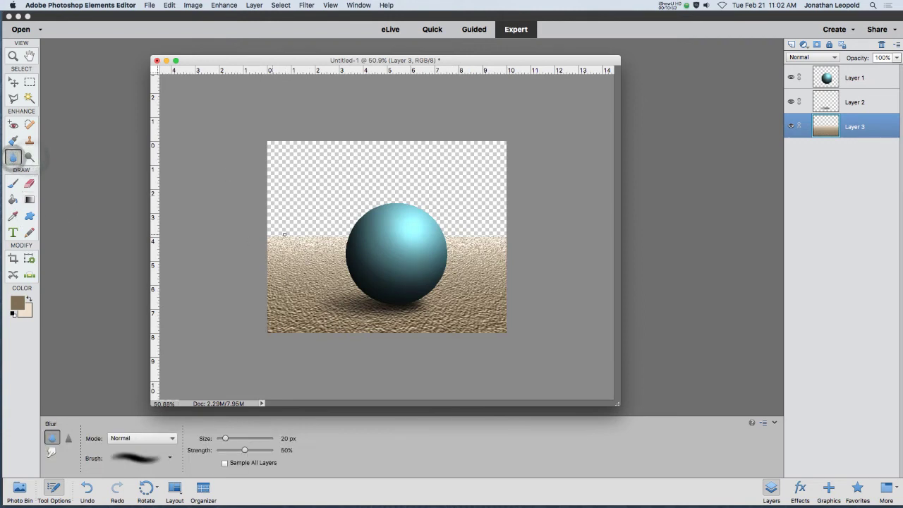
key(bracketright)
key(bracketright)
key(bracketright)
key(bracketright)
key(bracketright)
key(bracketright)
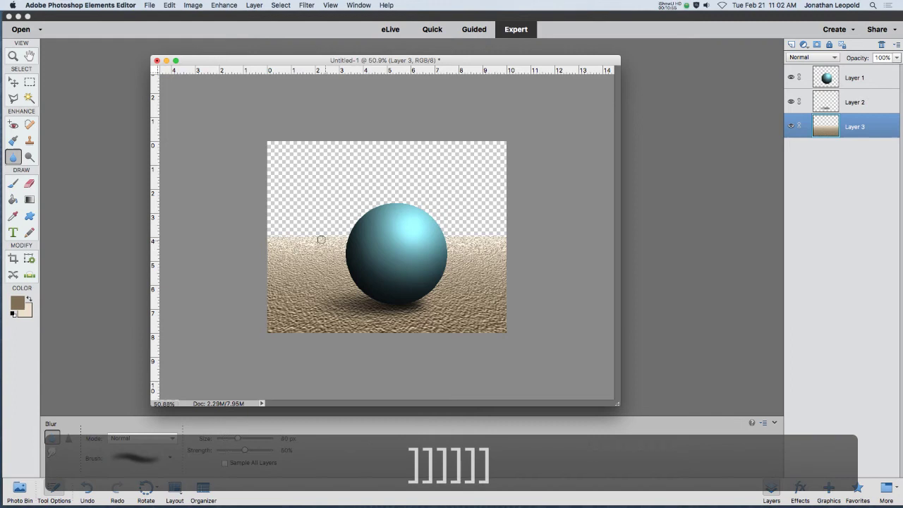
key(bracketright)
key(bracketright)
key(bracketright)
key(bracketright)
key(bracketright)
key(bracketright)
key(bracketright)
key(bracketright)
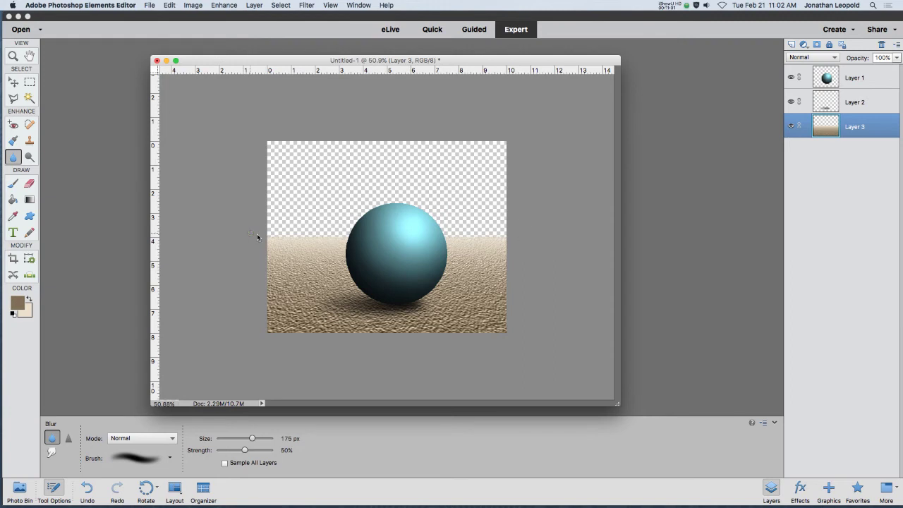
mouse_move(258, 237)
mouse_down()
mouse_move(514, 237)
mouse_move(570, 277)
mouse_up()
key(super+d)
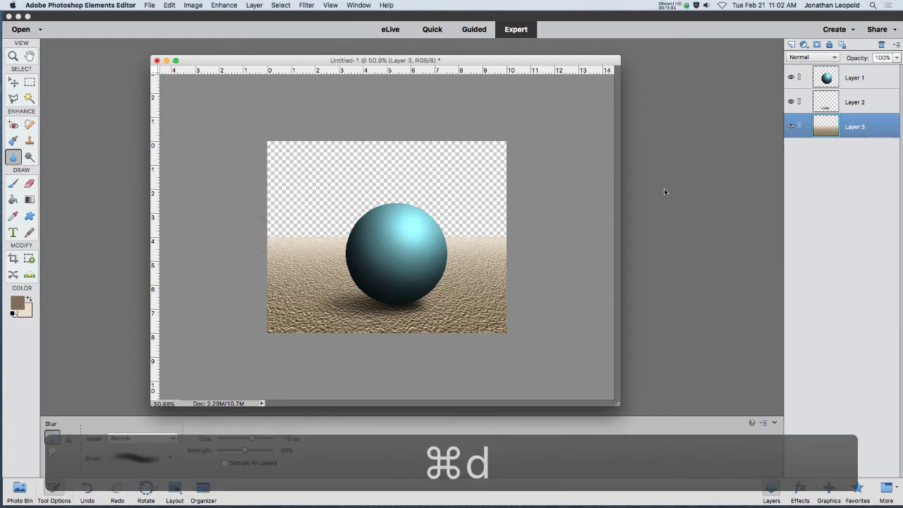
Step: Add a new empty Layer 4 and set the foreground colour to light sky blue #a6e7f7
click(790, 45)
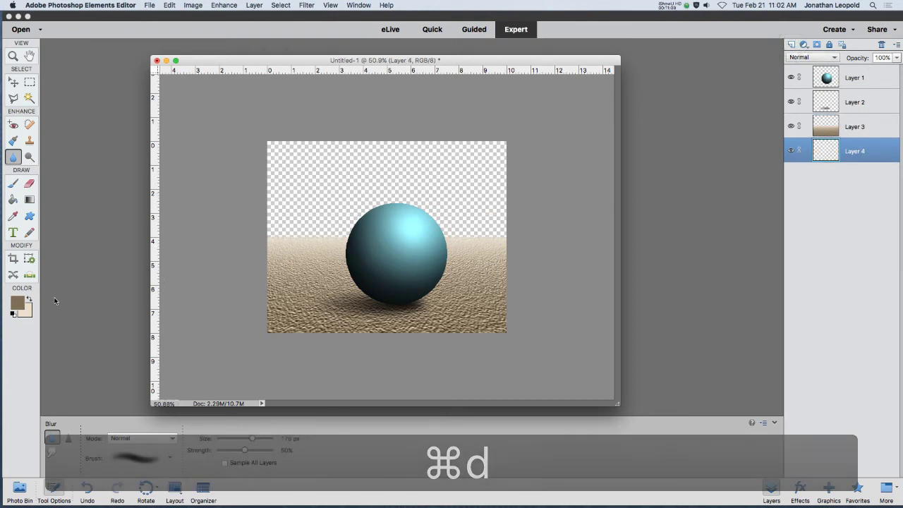
click(18, 304)
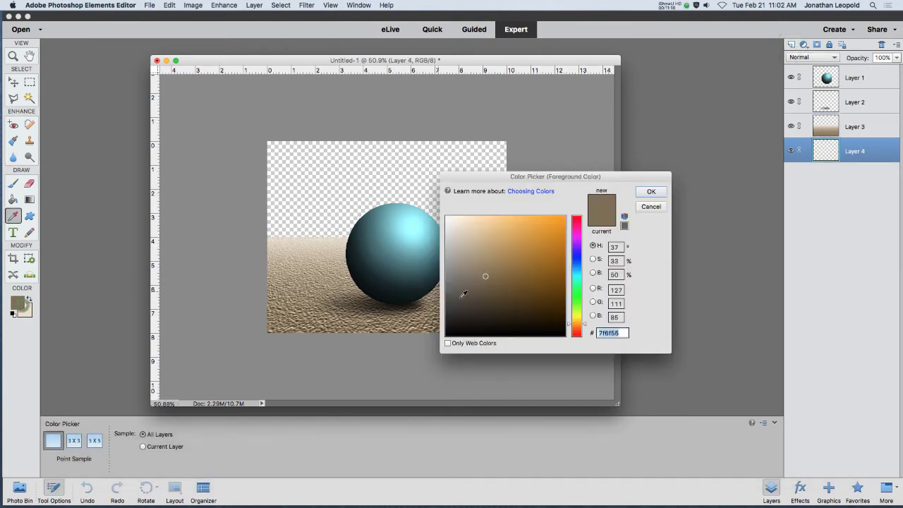
click(577, 261)
click(485, 221)
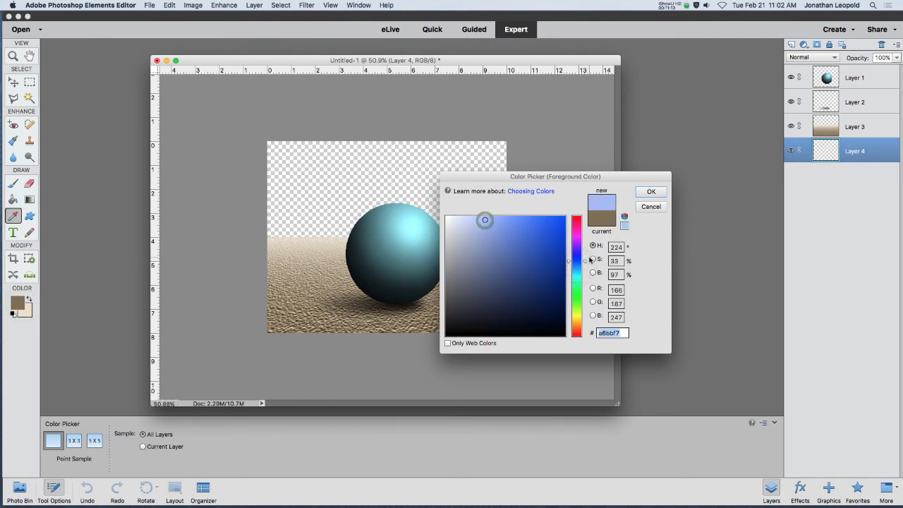
mouse_move(576, 261)
mouse_down()
mouse_move(576, 274)
mouse_move(585, 263)
mouse_up()
click(651, 193)
key(r)
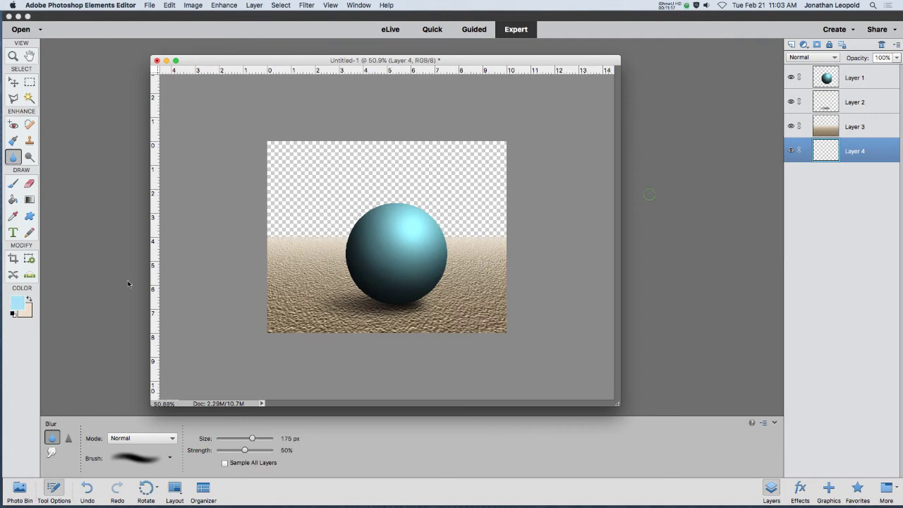
Step: Set the background colour to near-white #f0f9f8
click(29, 312)
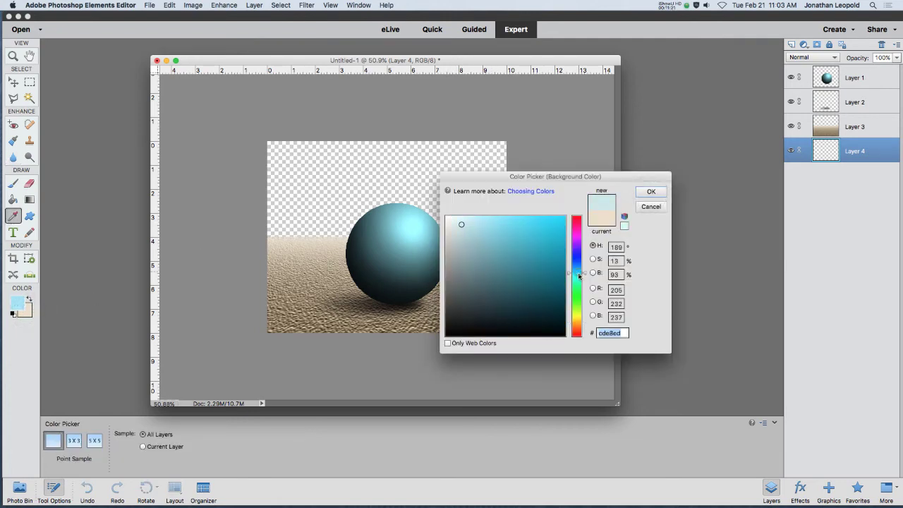
drag(579, 277, 579, 279)
click(449, 218)
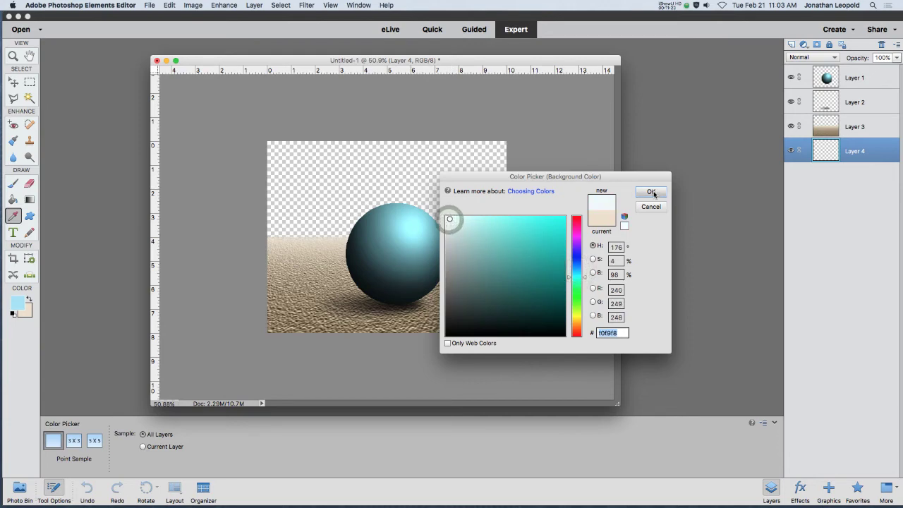
click(652, 192)
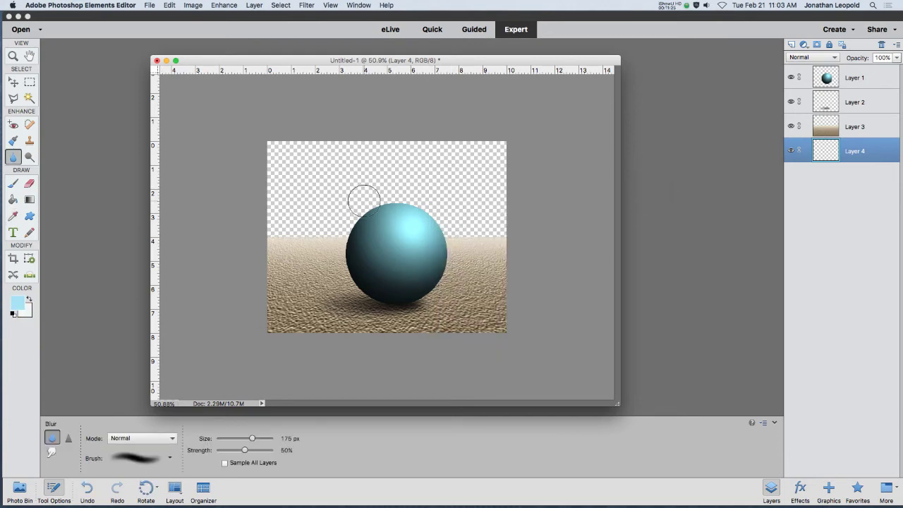
Step: Render light-blue clouds onto Layer 4 with Filter > Render > Clouds
click(308, 5)
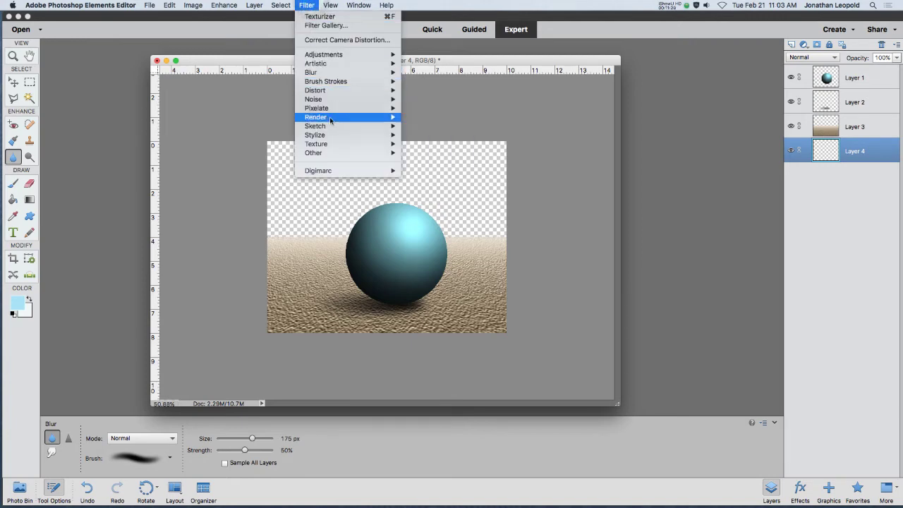
mouse_move(332, 118)
click(434, 118)
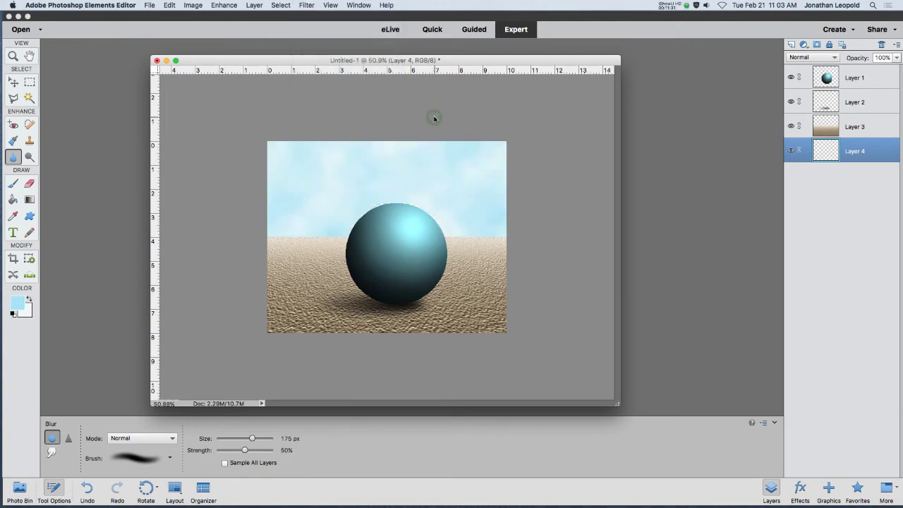
Step: Hide the sphere, shadow and ground layers so only the cloudy sky shows
click(792, 126)
click(791, 77)
click(791, 101)
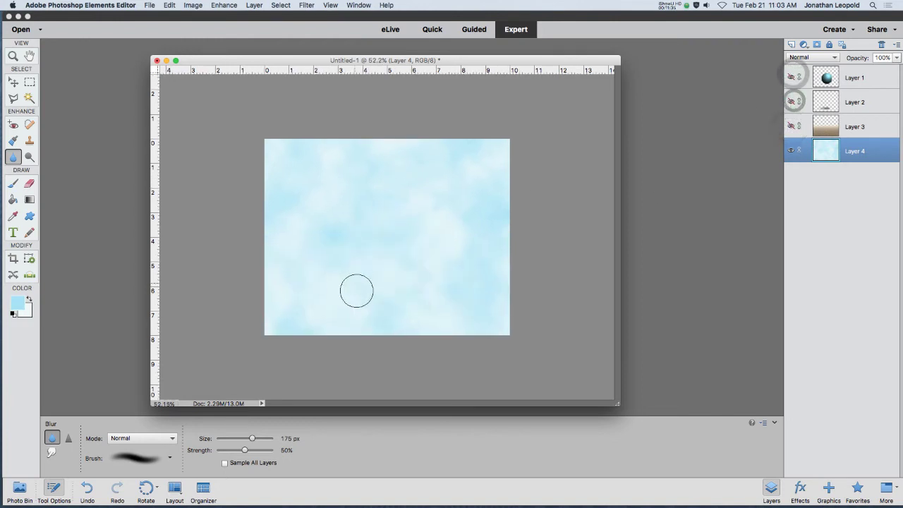
scroll(356, 291, up, 5)
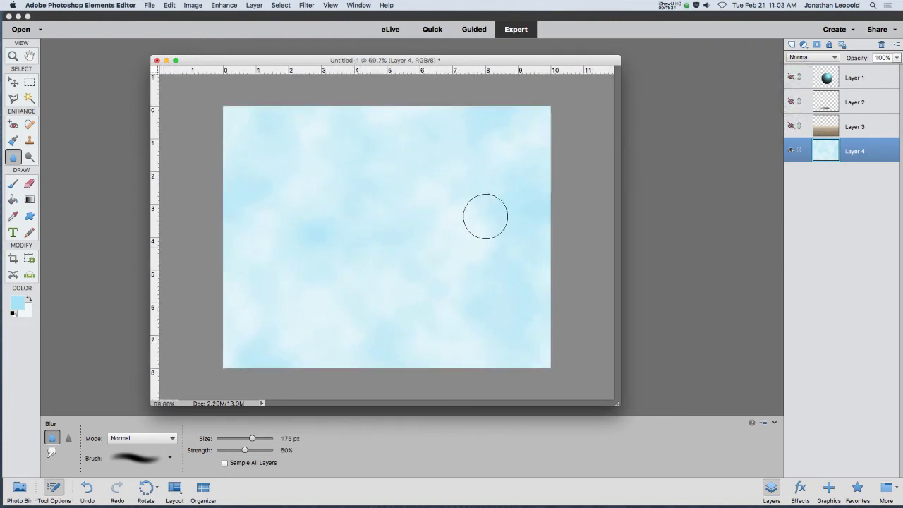
click(791, 77)
click(792, 102)
click(791, 126)
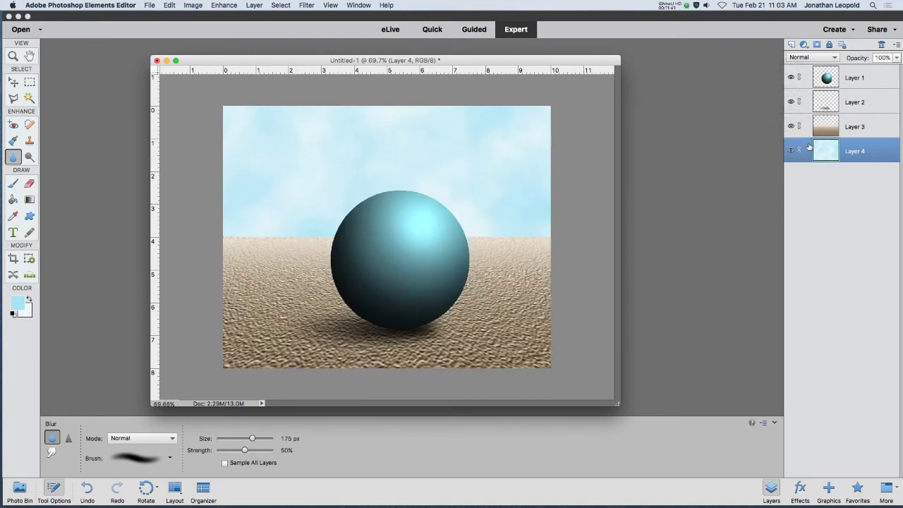
drag(791, 126, 791, 77)
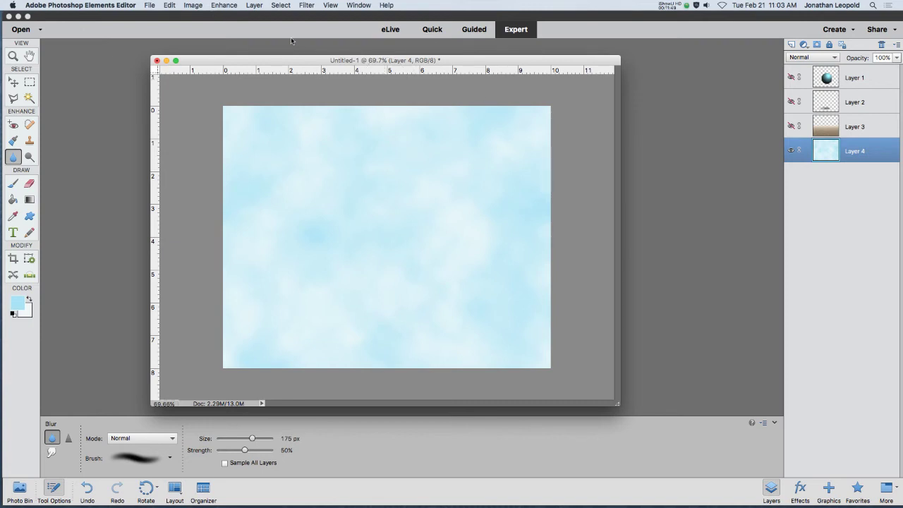
Step: Perspective-transform the cloud layer, stretching it wider across the canvas, and commit
click(169, 5)
mouse_move(191, 4)
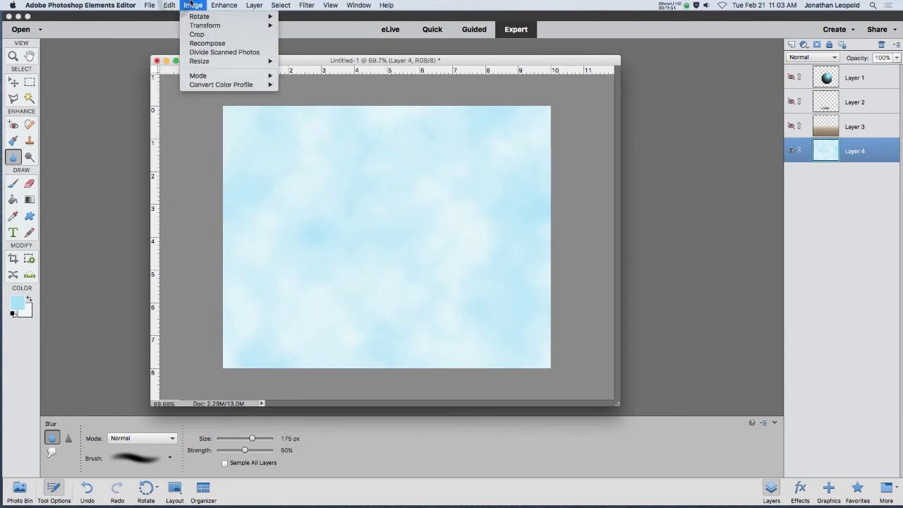
mouse_move(212, 26)
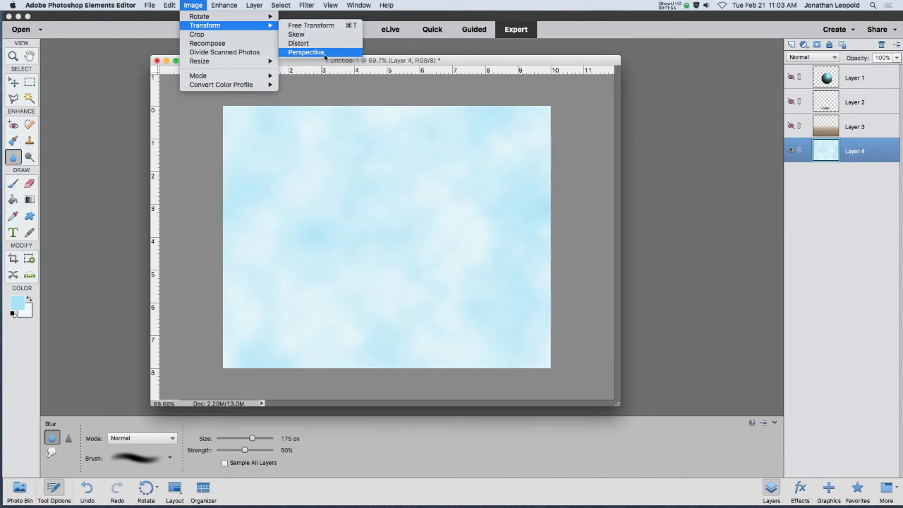
click(324, 55)
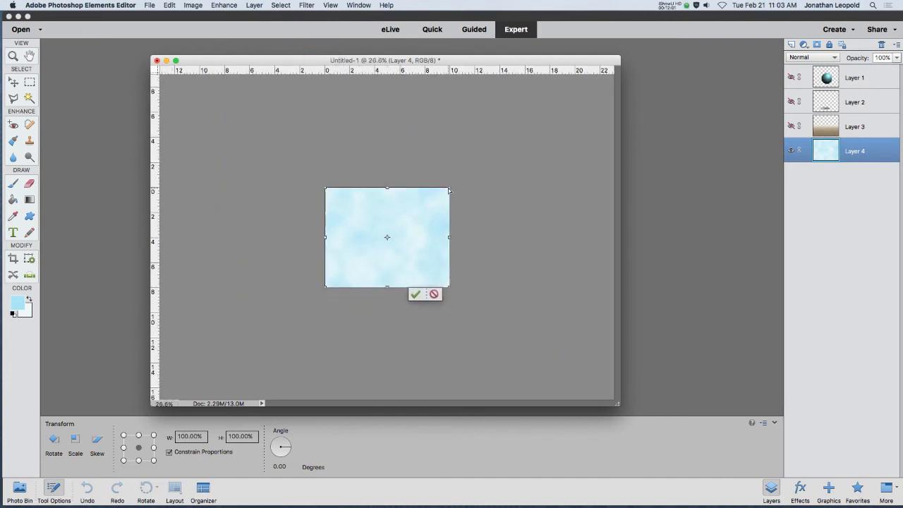
drag(450, 187, 621, 189)
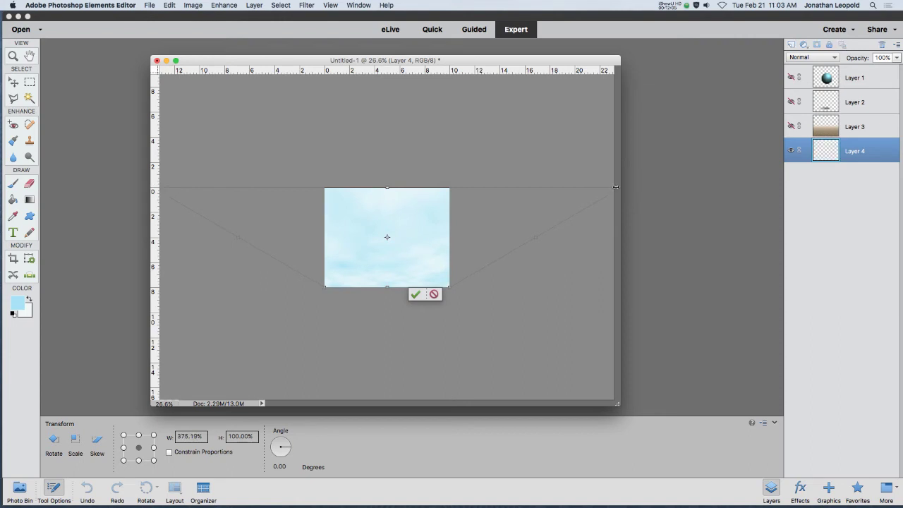
click(417, 295)
key(super+equal)
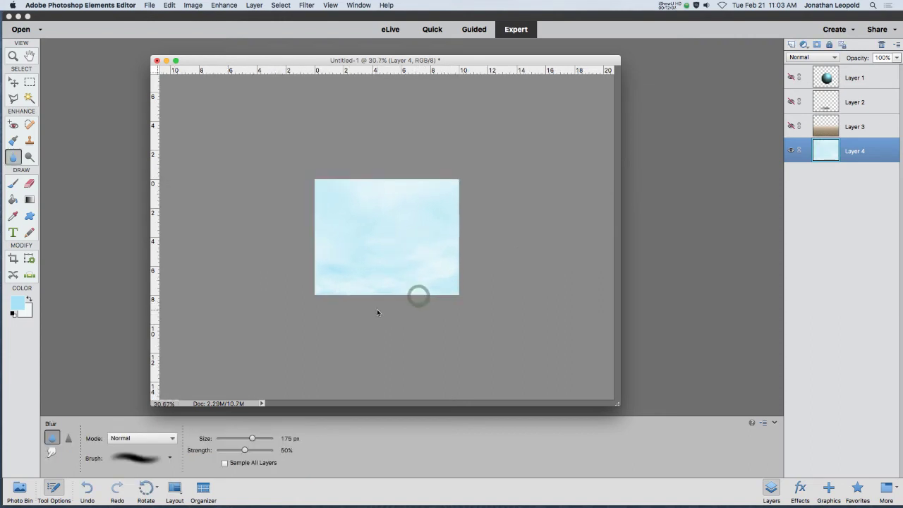
key(super+equal)
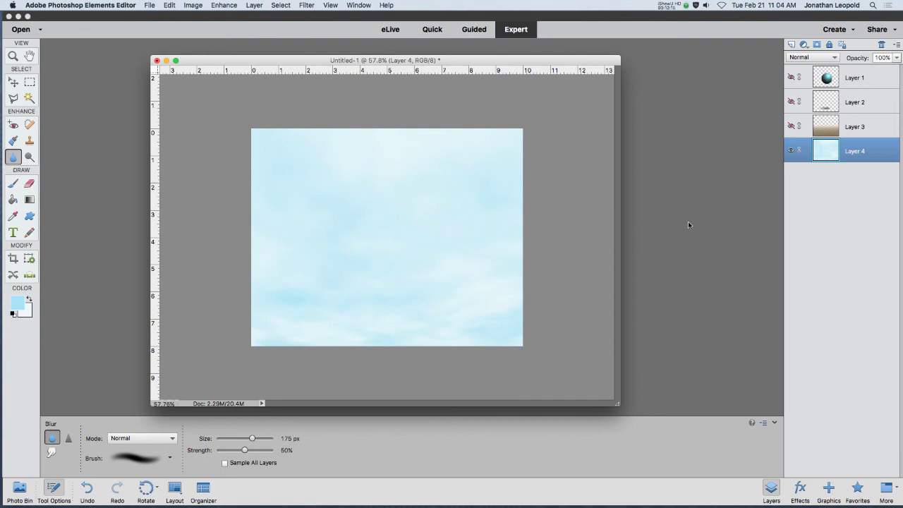
Step: Hide the sand, shadow and sphere layers and switch to the Move tool
click(791, 77)
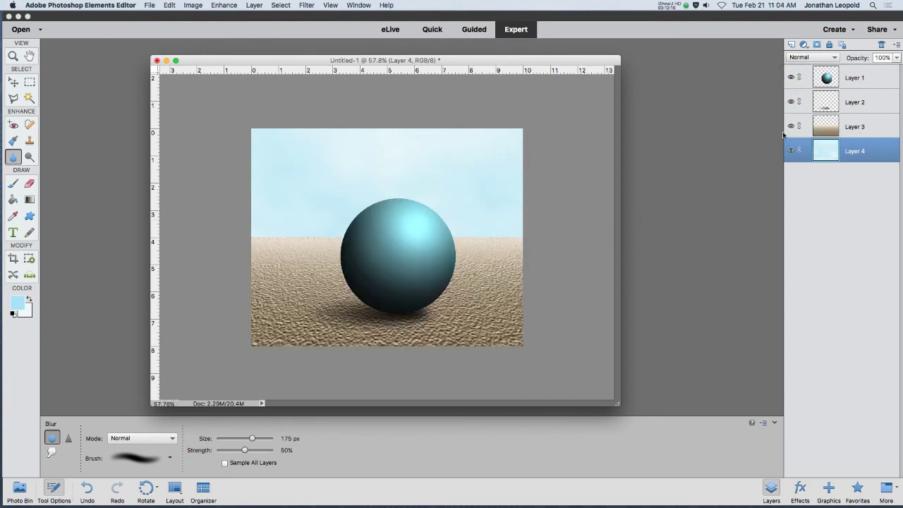
click(791, 126)
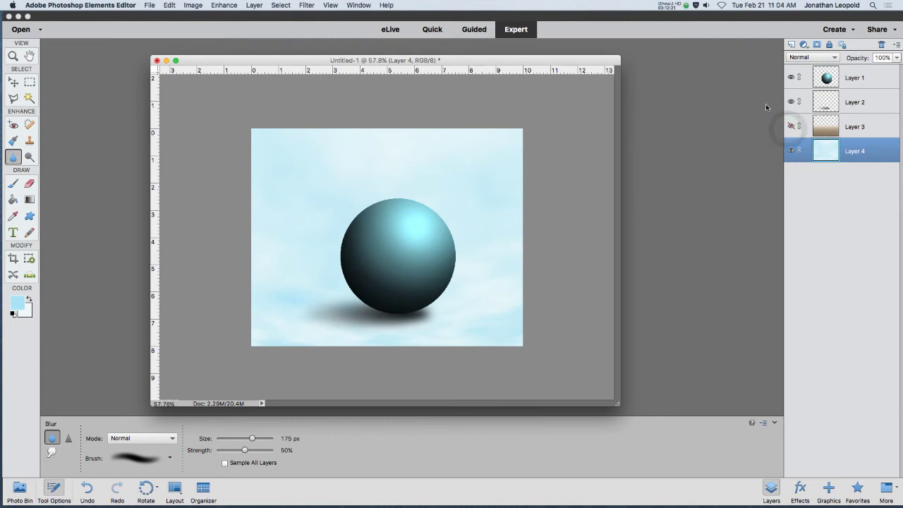
click(791, 101)
click(791, 77)
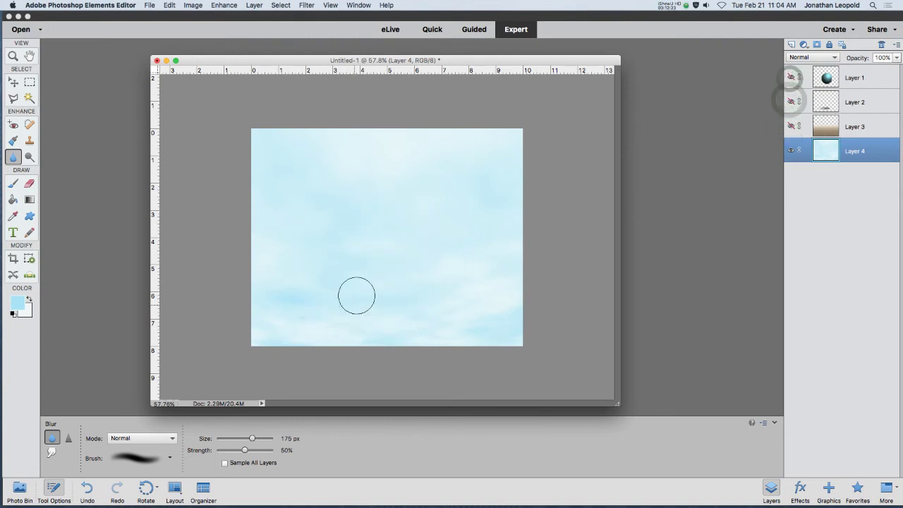
key(v)
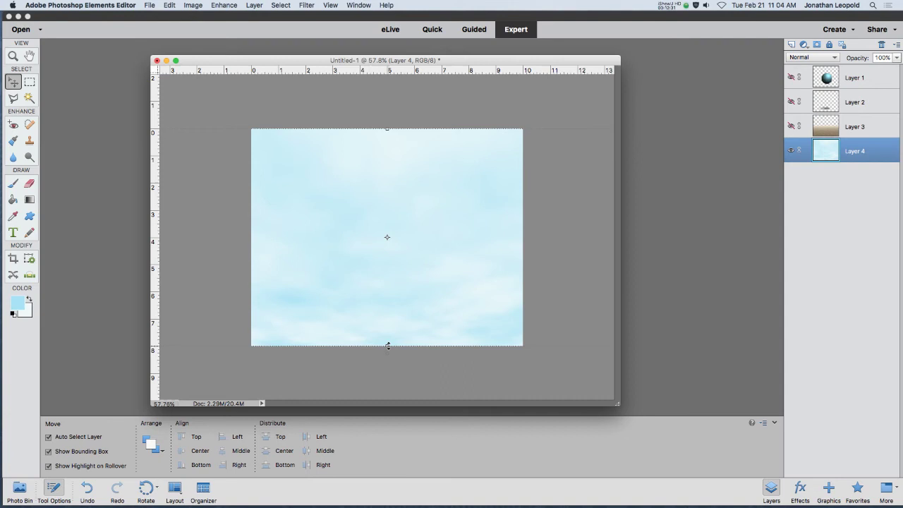
Step: With the sand visible, pull the sky's bottom edge up to the horizon and commit
click(791, 126)
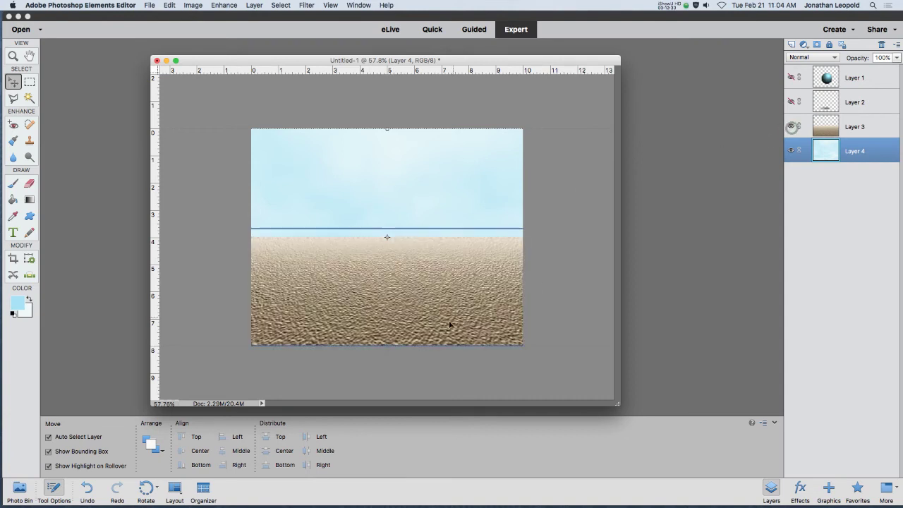
drag(386, 346, 389, 238)
scroll(388, 238, up, 10)
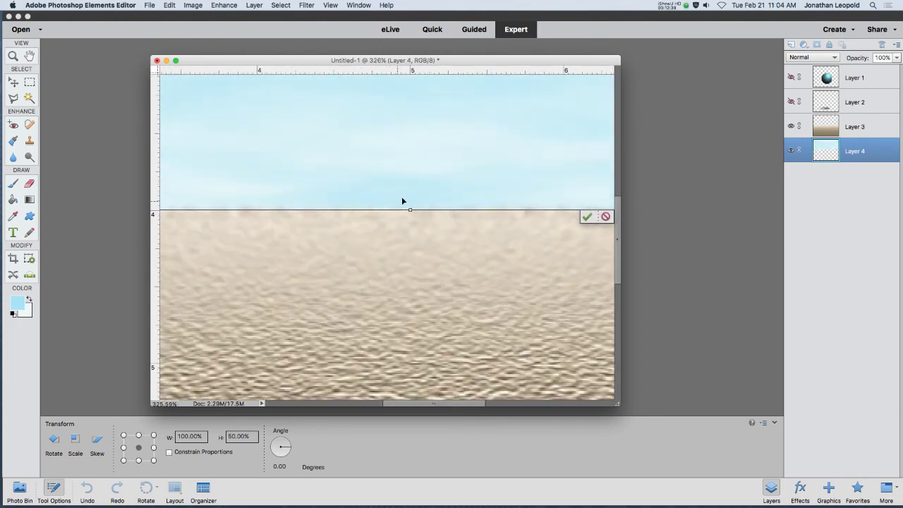
drag(411, 209, 410, 224)
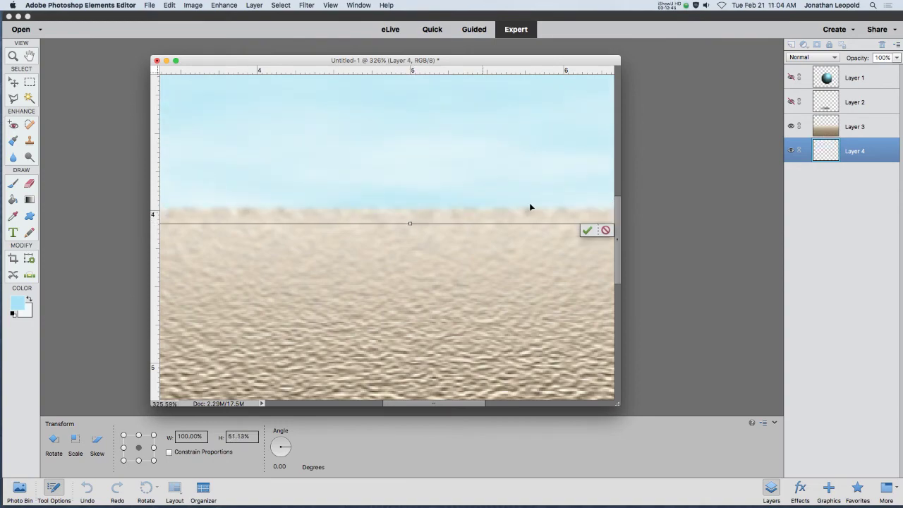
click(586, 231)
scroll(438, 193, down, 10)
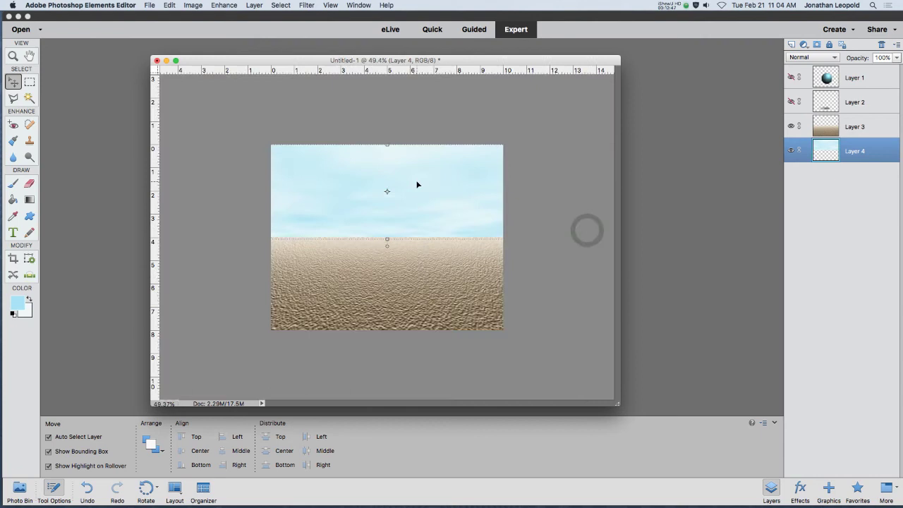
Step: Show and select the sphere and shadow layers, then move them right onto the sand
click(791, 77)
click(791, 102)
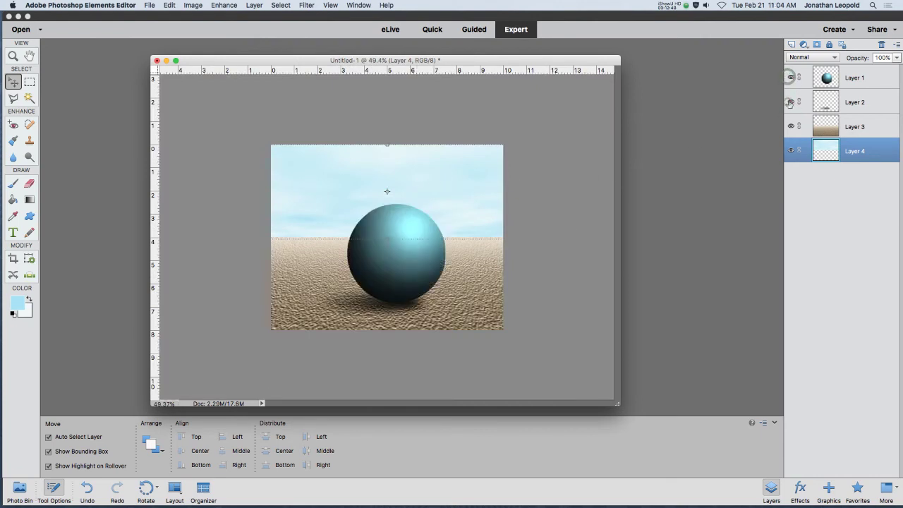
click(872, 84)
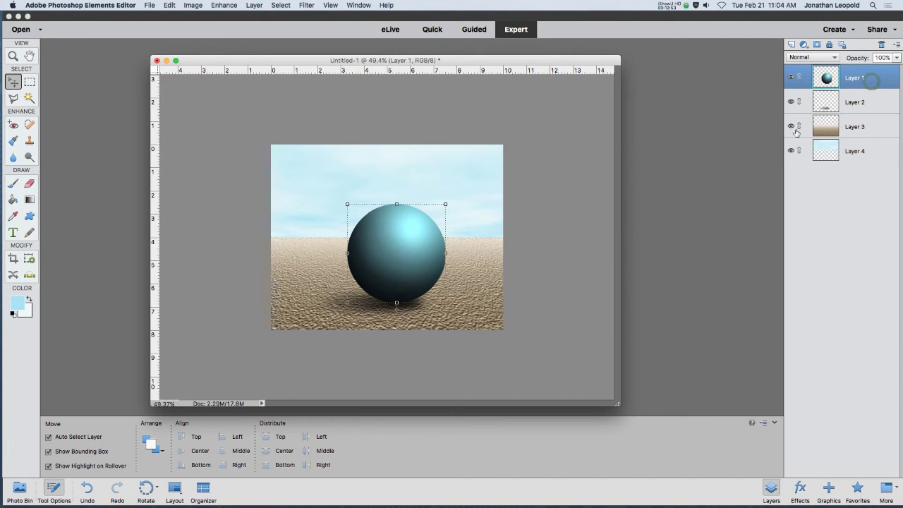
shift+click(868, 103)
click(866, 79)
shift+click(863, 104)
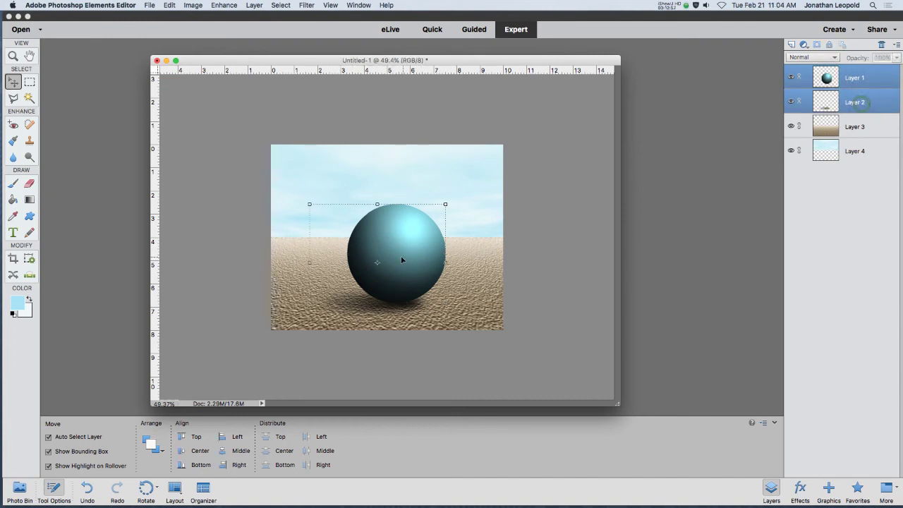
drag(401, 255, 443, 265)
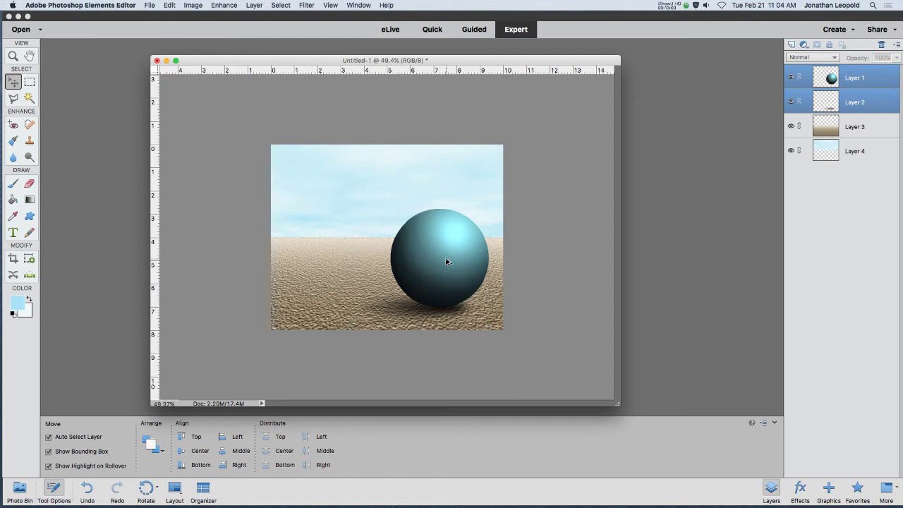
Step: Alt-drag a copy of the sphere and shadow to the left, then duplicate those layers again
drag(446, 262, 344, 242)
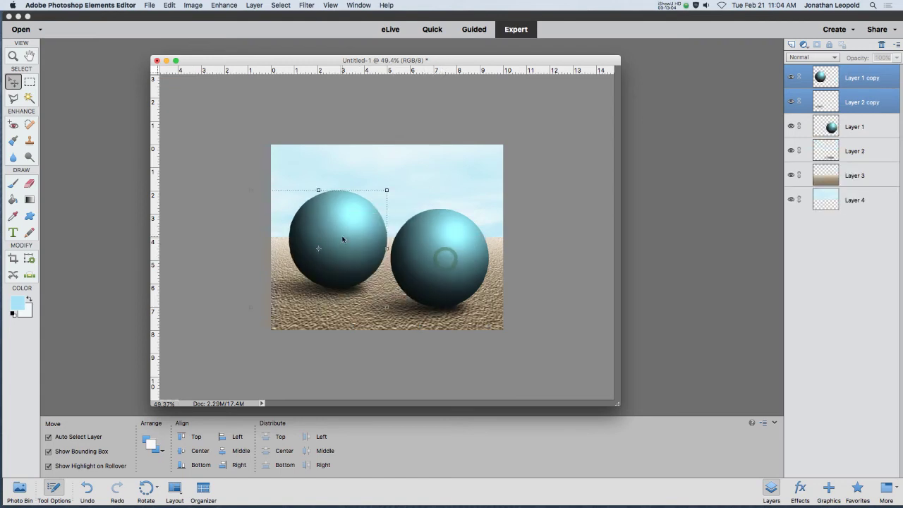
right_click(847, 100)
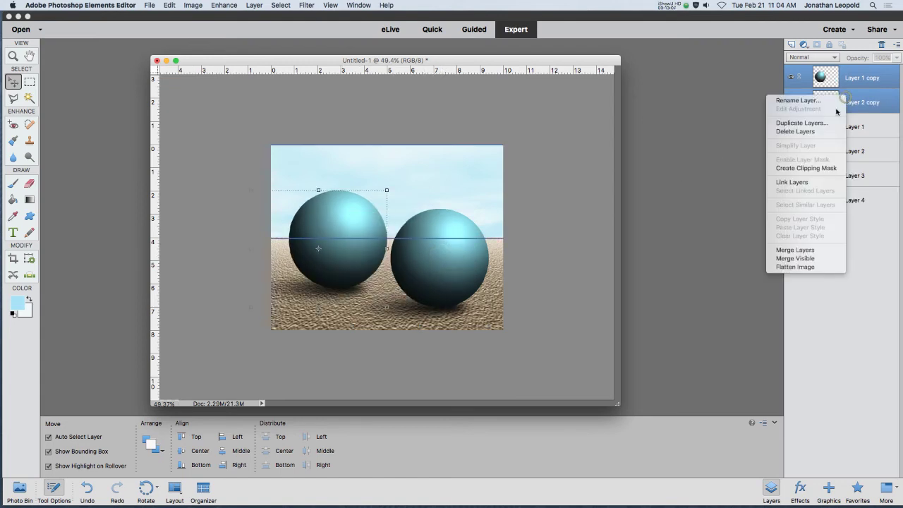
click(797, 125)
click(546, 218)
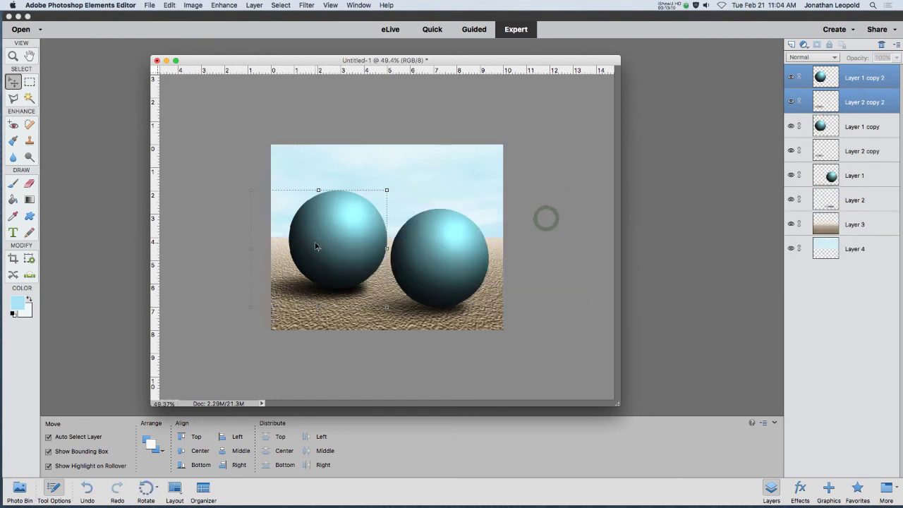
Step: Shrink the third sphere to about half size and place it between the two large ones
drag(326, 244, 431, 189)
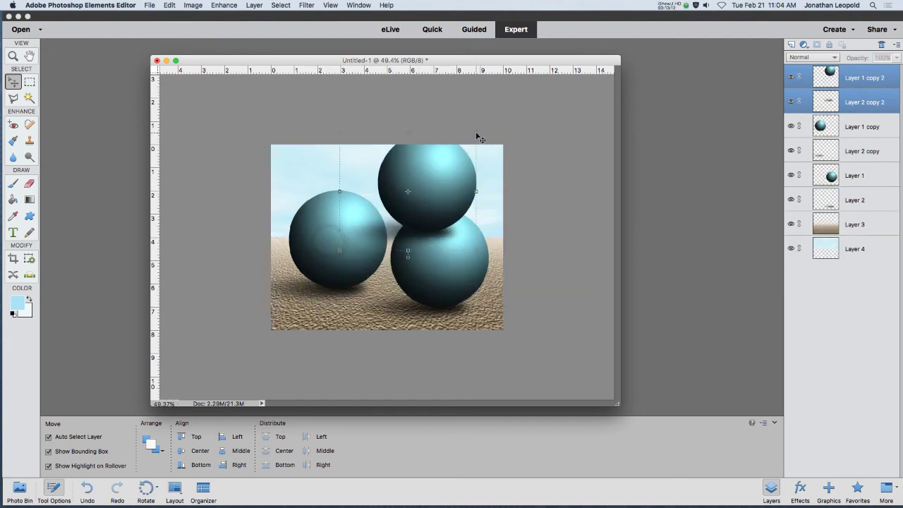
drag(478, 252, 413, 196)
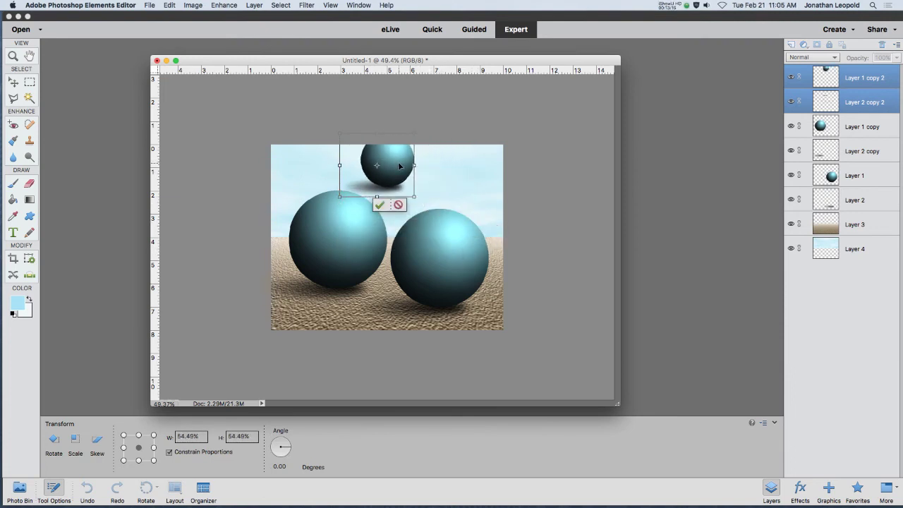
drag(400, 166, 399, 230)
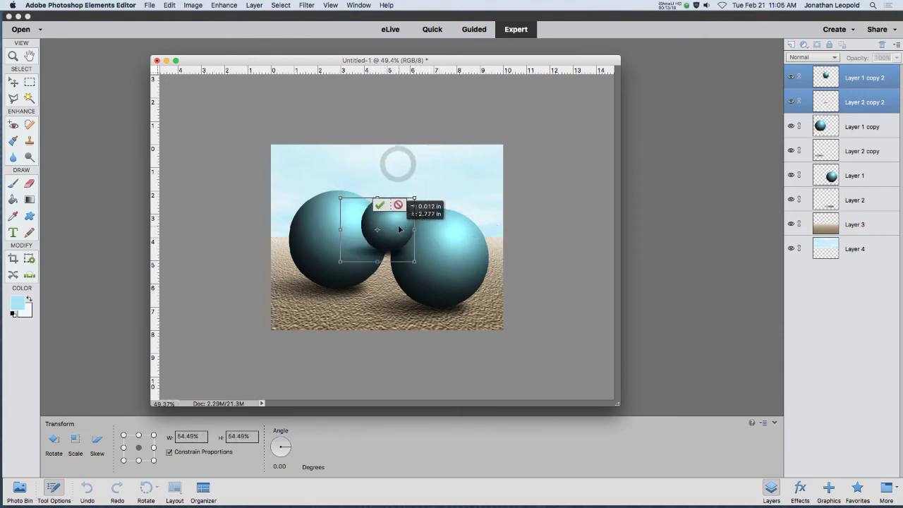
drag(399, 229, 398, 229)
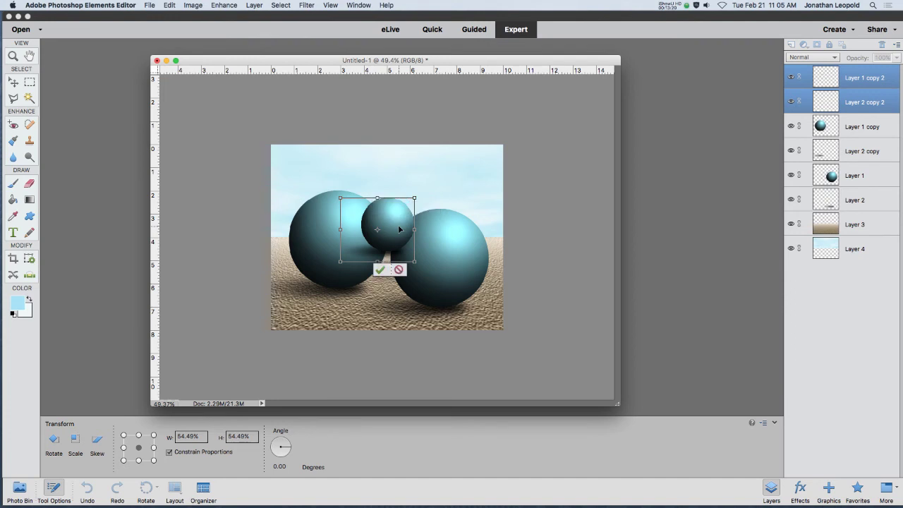
click(380, 269)
Step: Move the right sphere and its shadow slightly further right
click(480, 274)
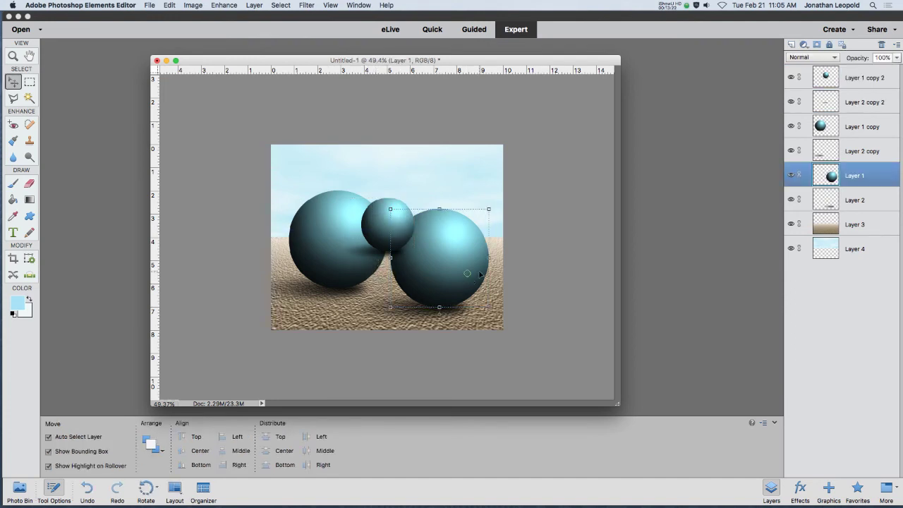
shift+click(861, 153)
drag(460, 275, 480, 290)
key(super+z)
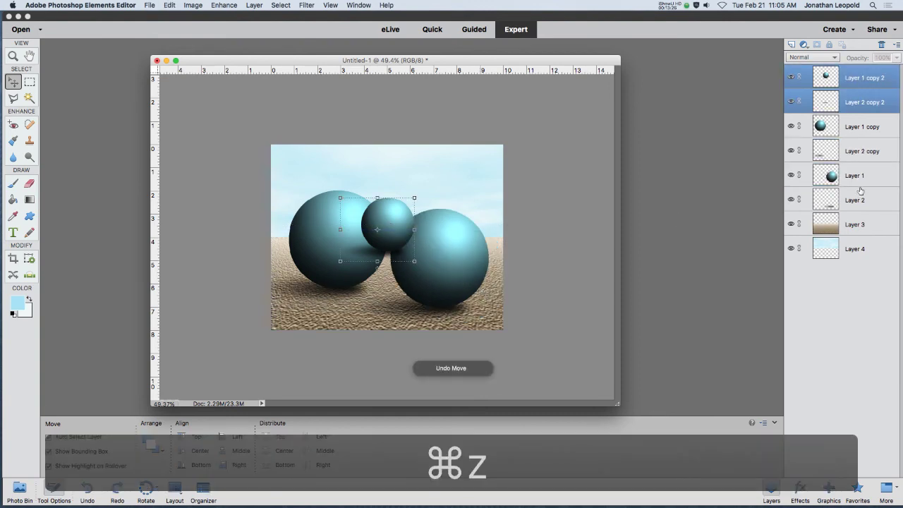
click(858, 200)
shift+click(862, 175)
drag(452, 250, 466, 260)
Step: Shift the left sphere and shadow right and scale them to about 80%
click(323, 240)
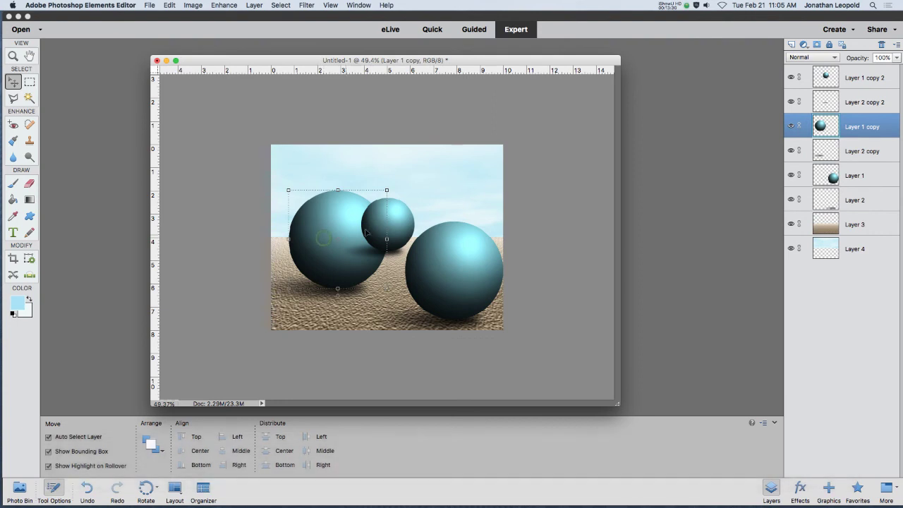
shift+click(856, 152)
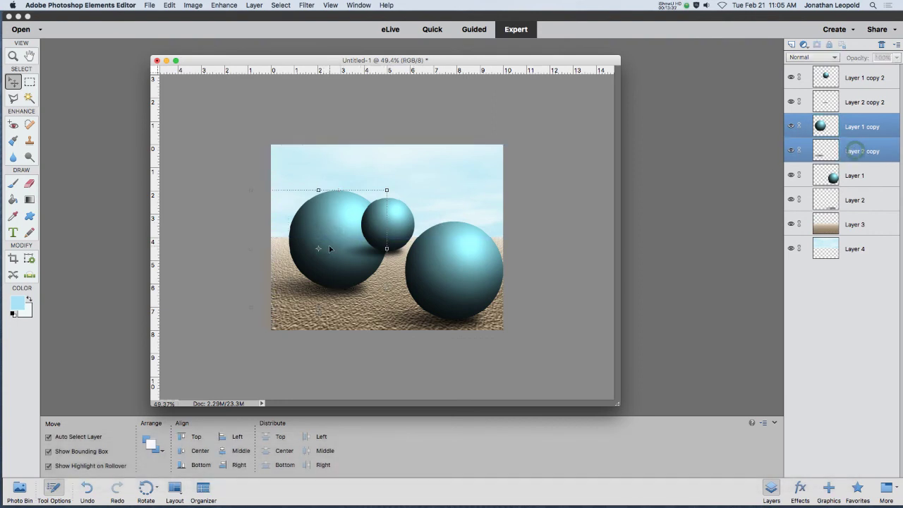
drag(304, 230, 337, 225)
drag(285, 192, 318, 221)
drag(391, 272, 388, 263)
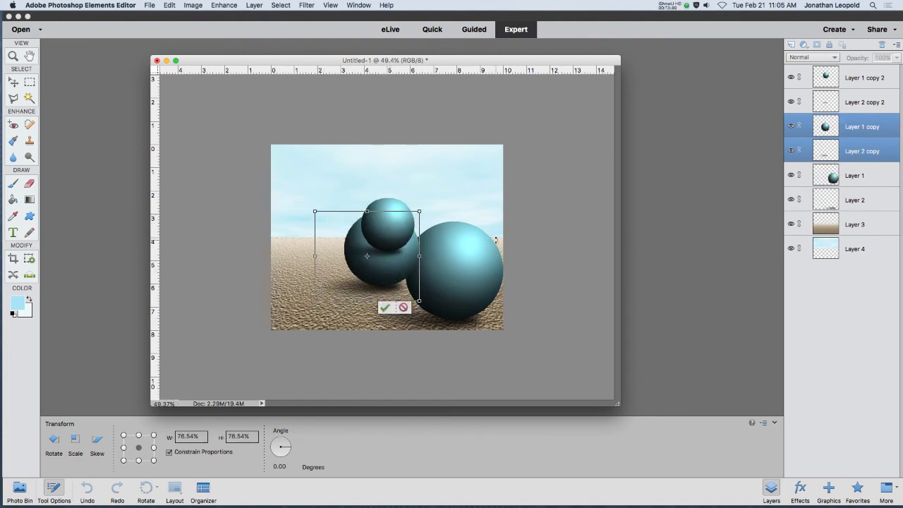
click(385, 307)
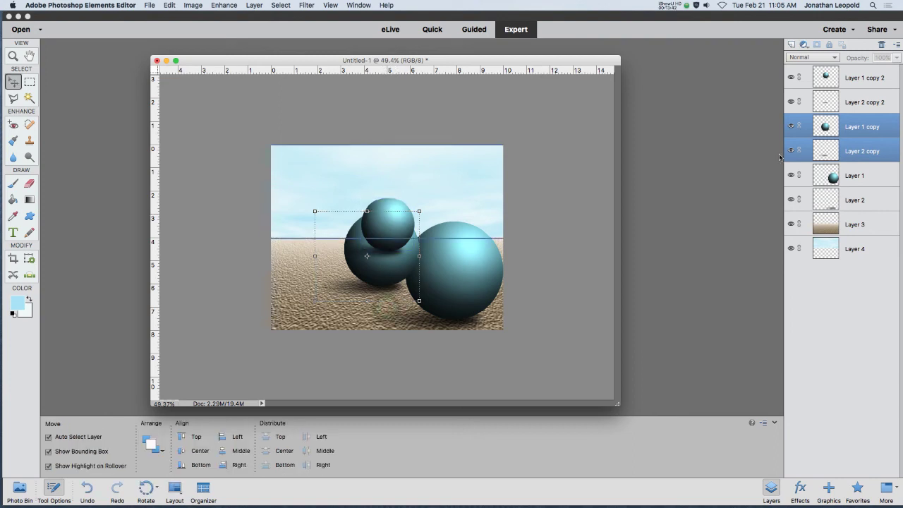
Step: Move the small sphere and its shadow left, behind the others, and deselect
click(866, 79)
shift+click(864, 103)
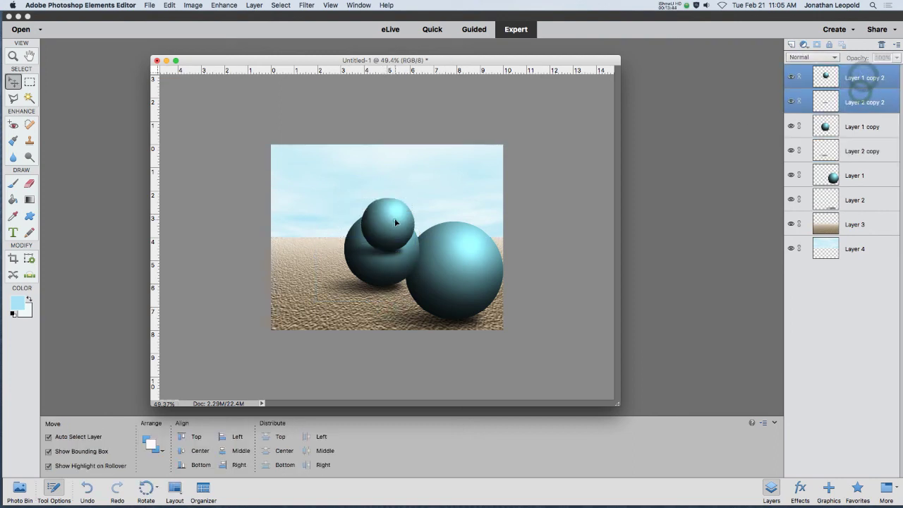
drag(394, 221, 333, 235)
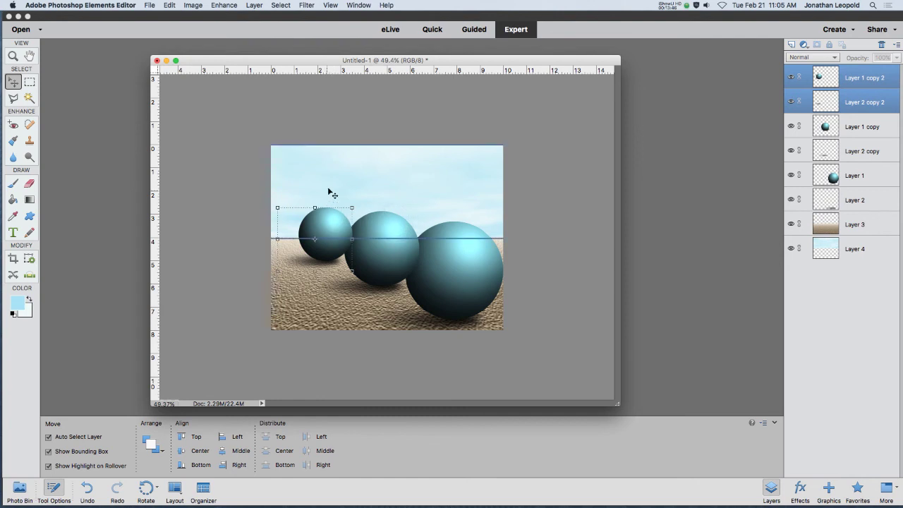
click(549, 260)
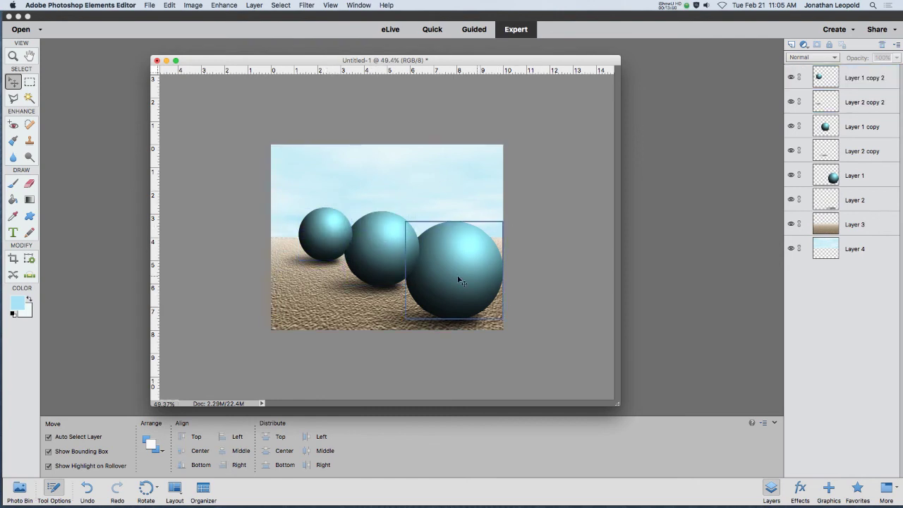
Step: Move Layer 1 copy 2/Layer 2 copy 2 above Layer 3 and Layer 1 copy/Layer 2 copy below Layer 2
click(868, 79)
shift+click(864, 102)
drag(864, 100, 855, 211)
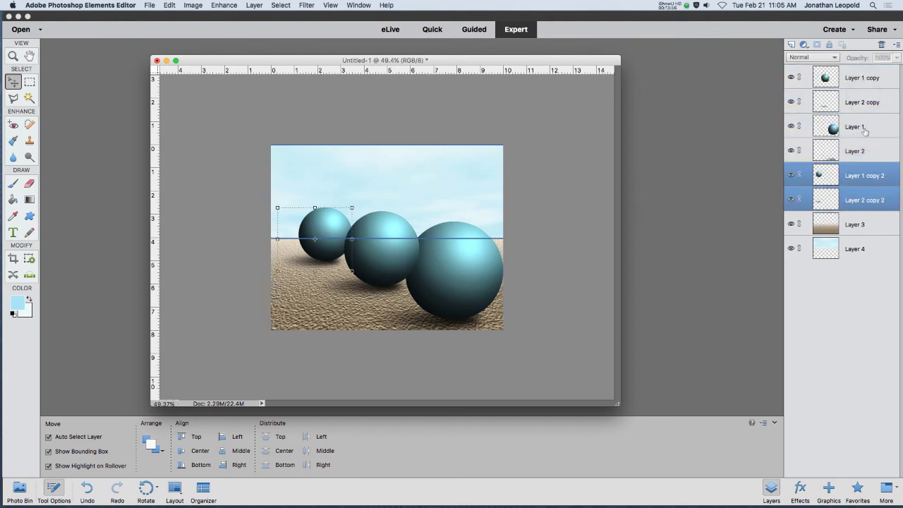
click(858, 79)
shift+click(858, 101)
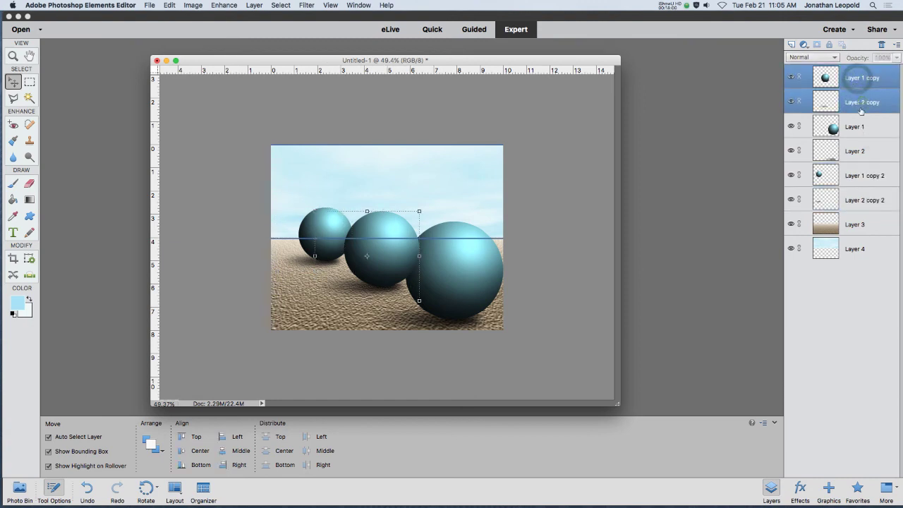
drag(858, 101, 867, 167)
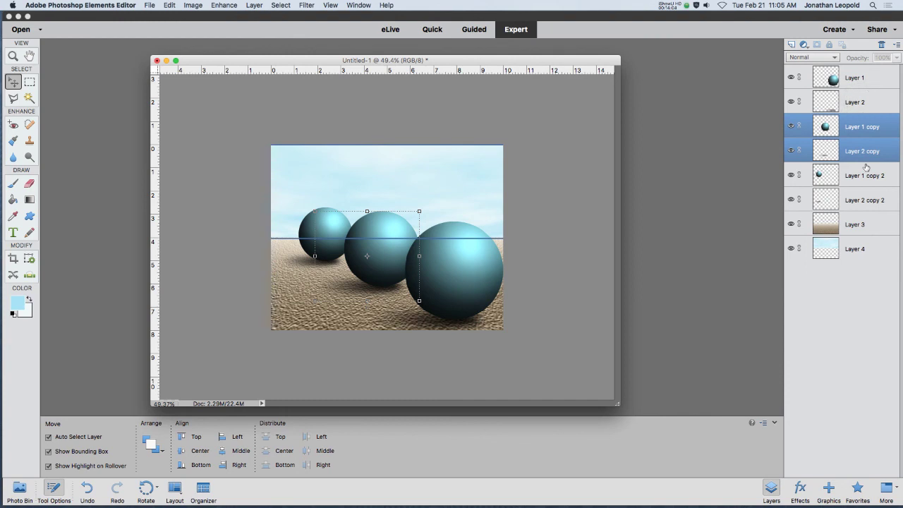
click(866, 127)
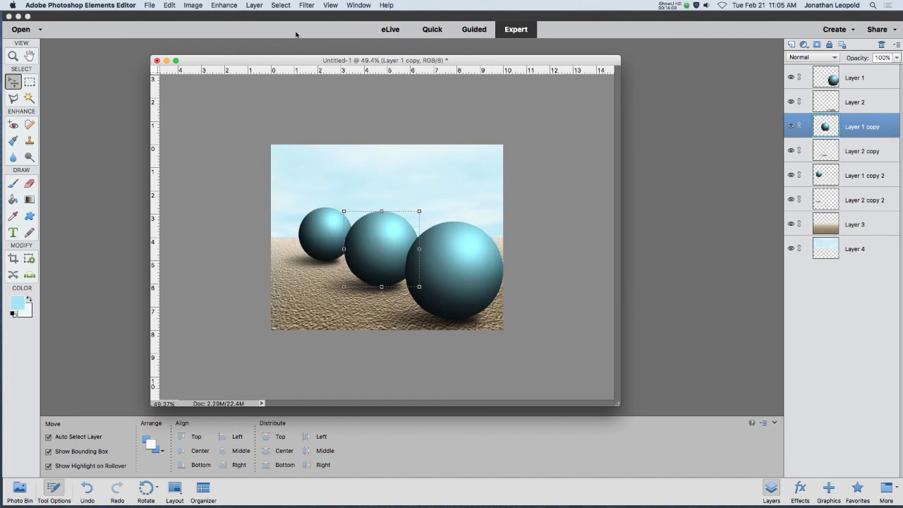
Step: Shift the middle sphere's hue toward purple with Hue/Saturation
click(225, 5)
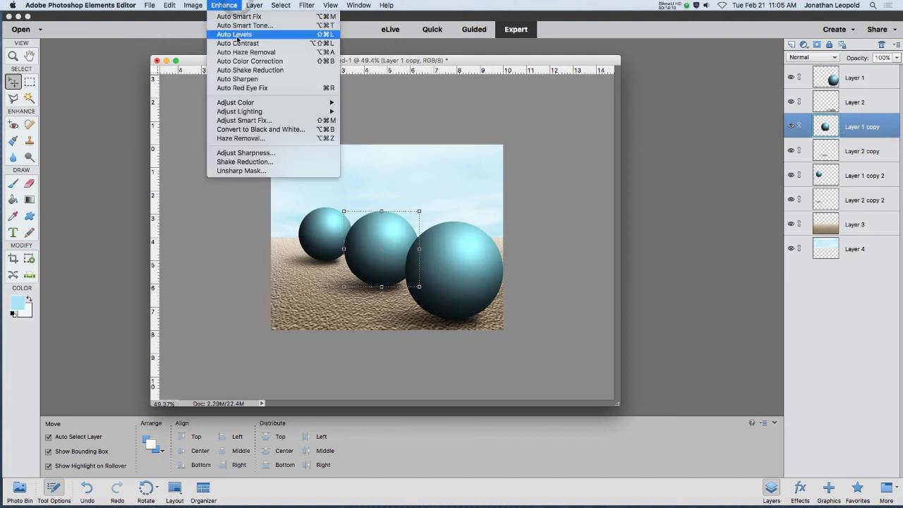
mouse_move(261, 113)
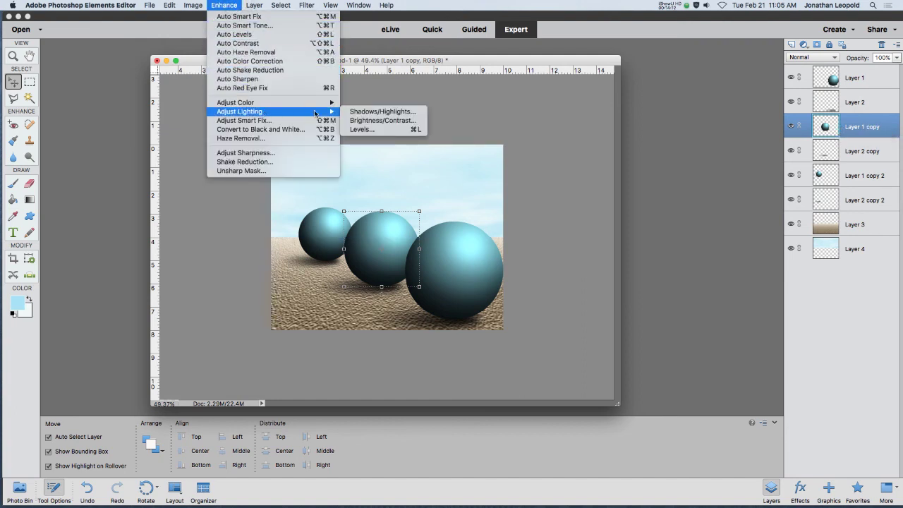
mouse_move(308, 104)
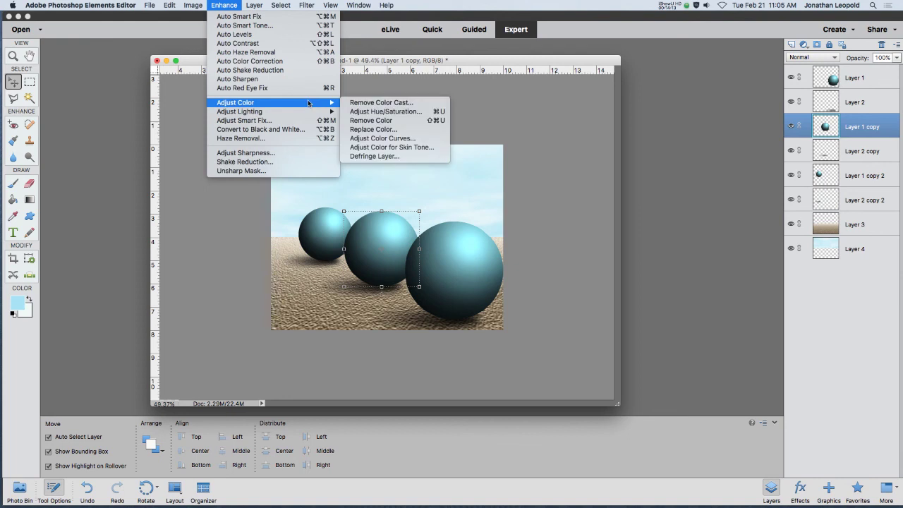
click(386, 112)
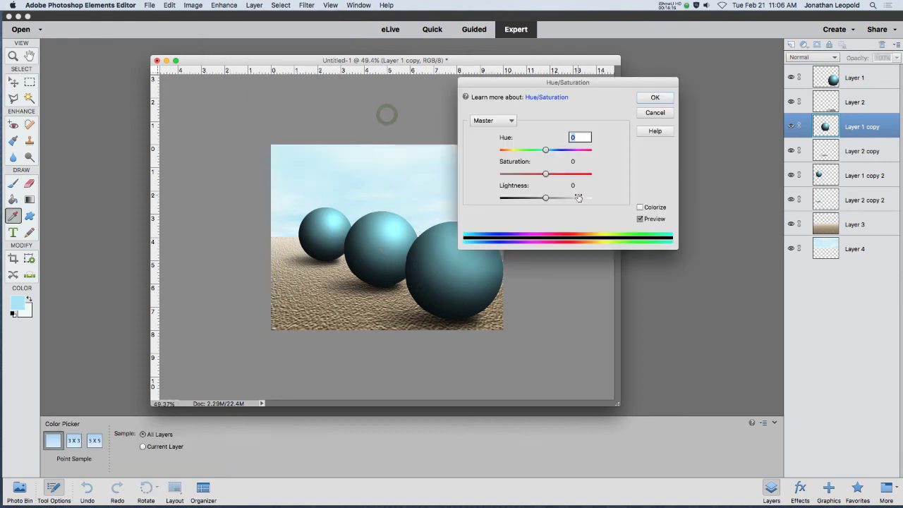
drag(546, 149, 569, 150)
click(655, 100)
key(v)
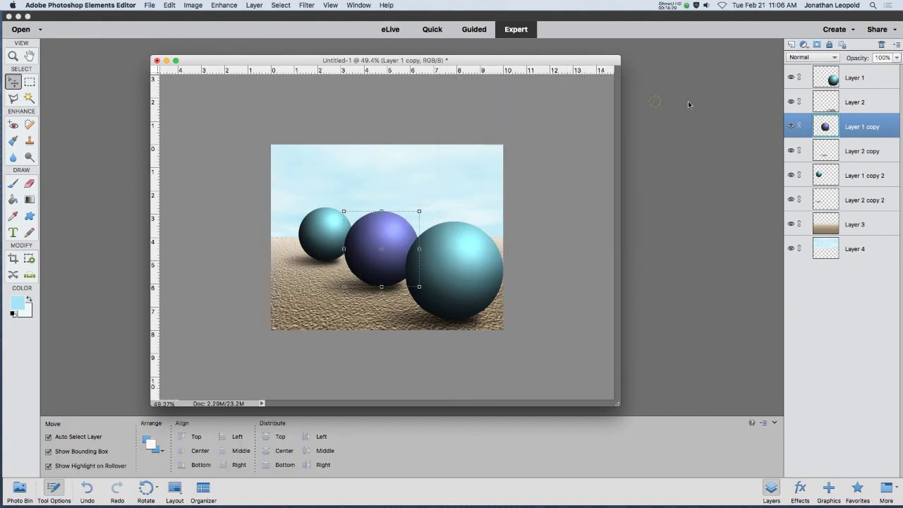
Step: Recolour the small back sphere green with saturation lowered to -43
click(859, 181)
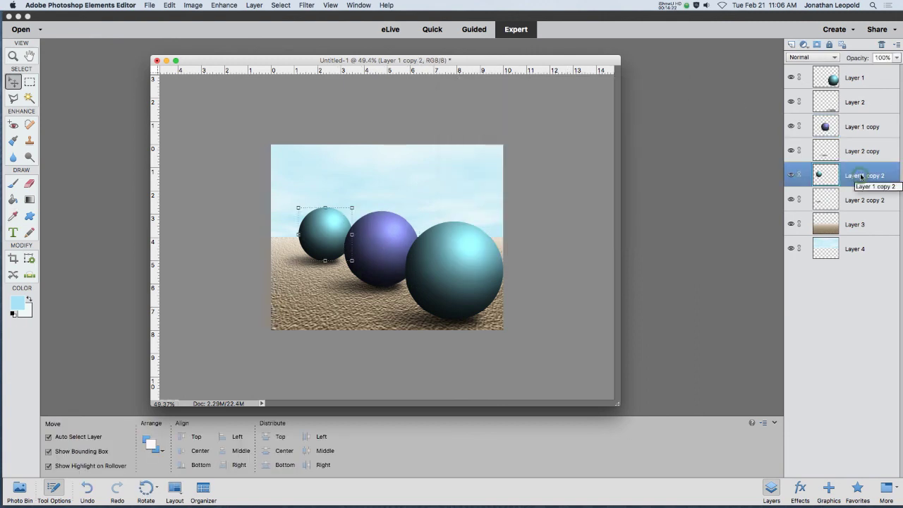
key(super+u)
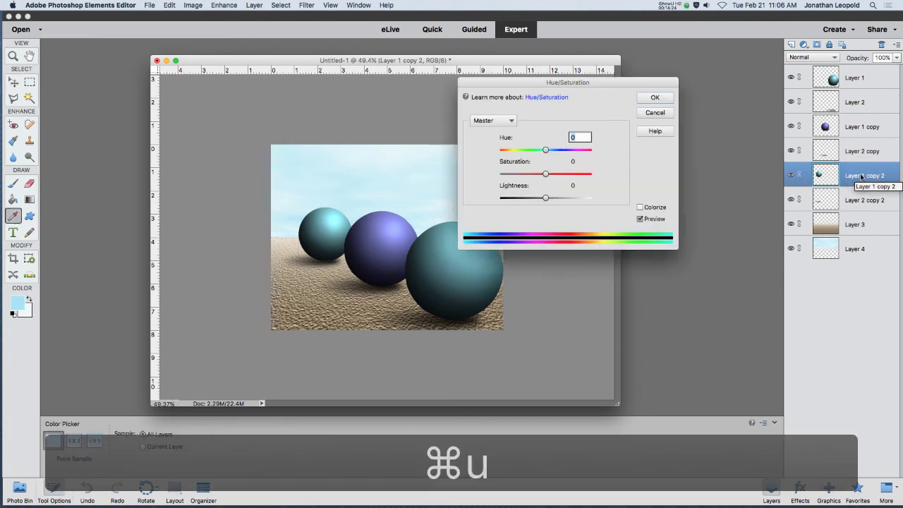
drag(546, 150, 519, 157)
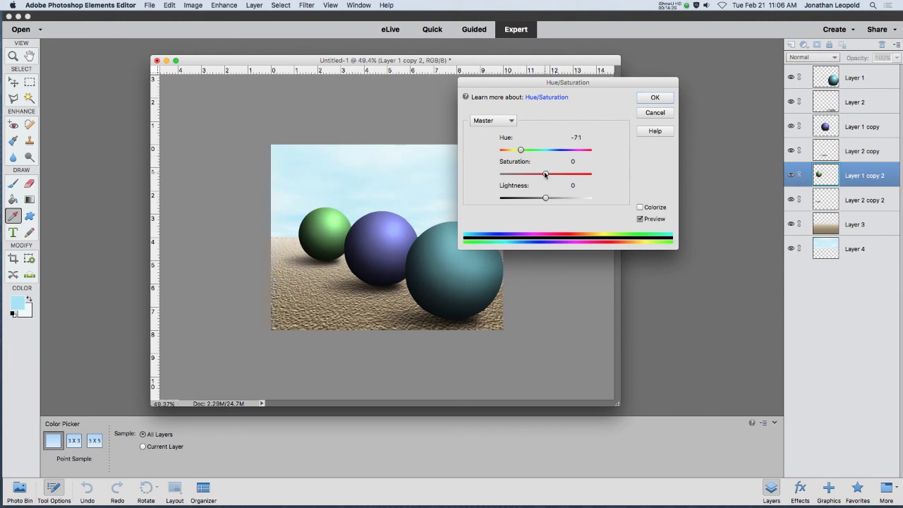
drag(544, 174, 527, 176)
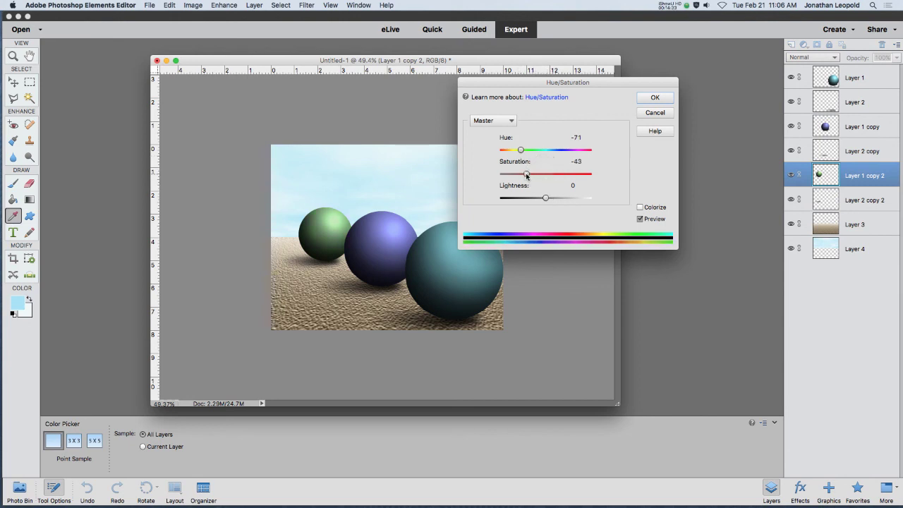
click(665, 98)
Step: Lower the purple middle sphere's saturation to -31
click(379, 238)
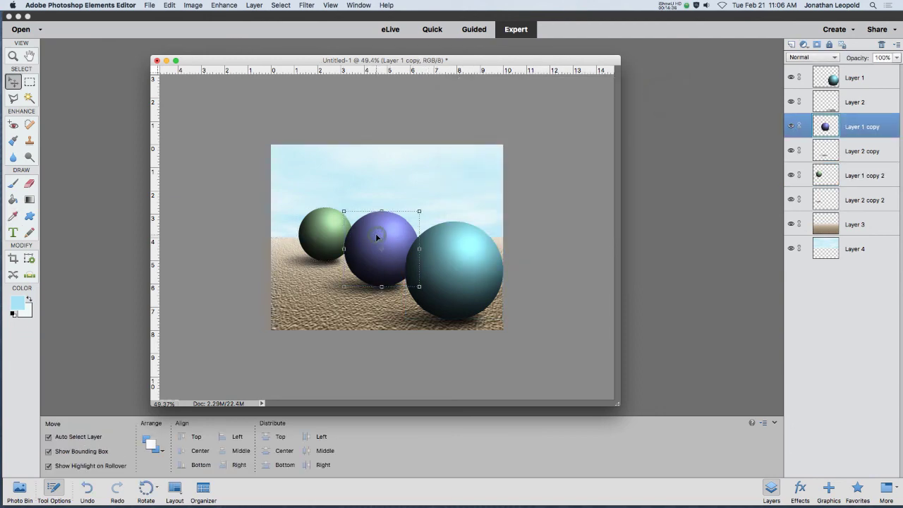
key(super+u)
drag(546, 177, 531, 173)
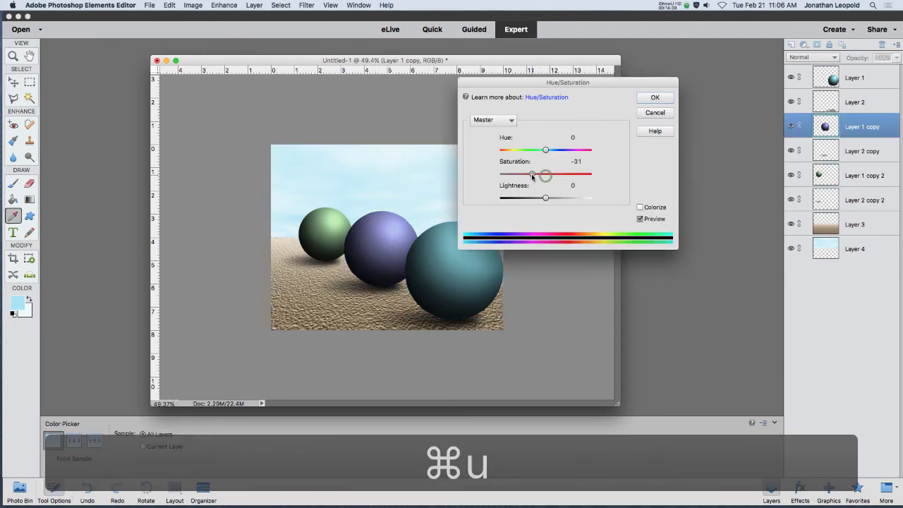
click(654, 97)
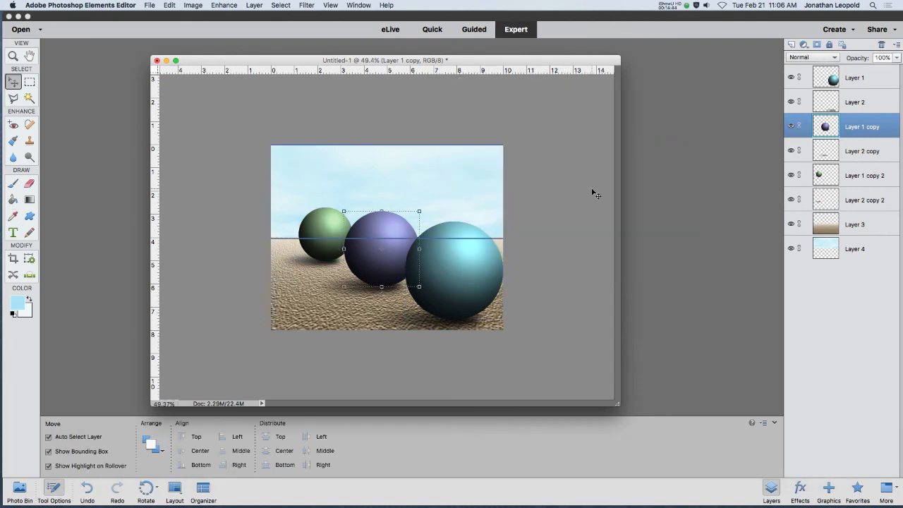
Step: Scale the green sphere and its shadow to about 91% and move them left
click(330, 227)
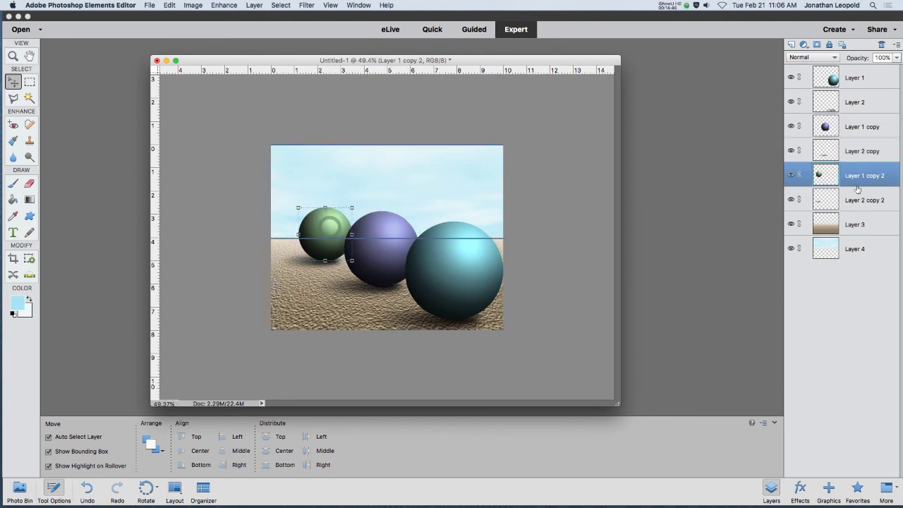
shift+click(858, 200)
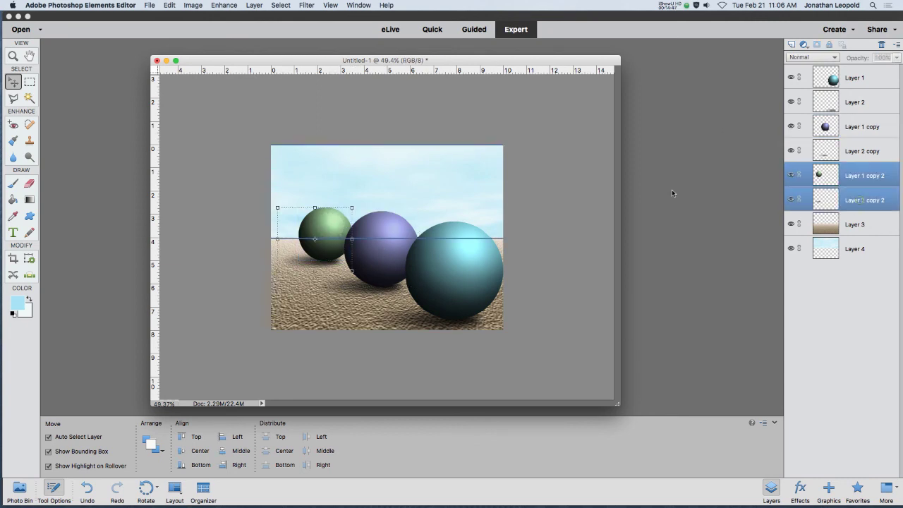
click(352, 208)
drag(353, 208, 332, 239)
click(313, 280)
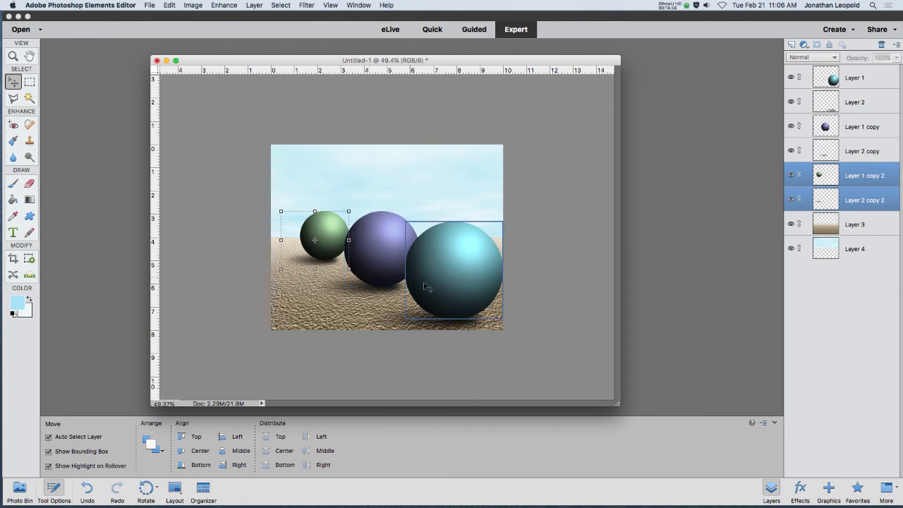
drag(329, 229, 315, 230)
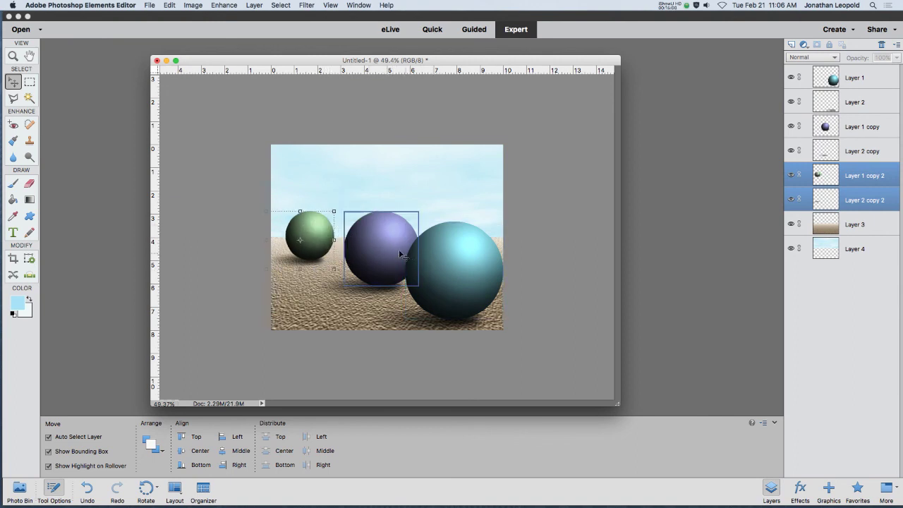
Step: Move the purple sphere and its shadow left, and shift the teal sphere's shadow right
drag(370, 249, 348, 246)
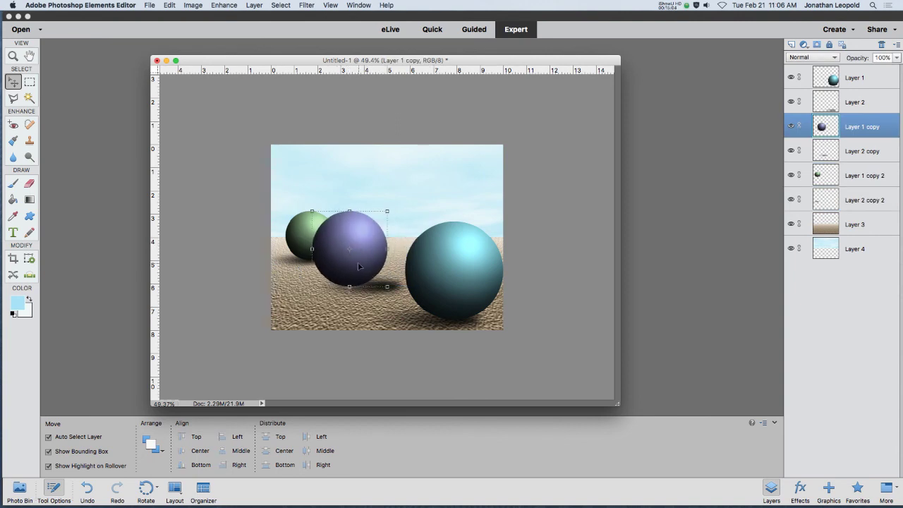
click(396, 288)
drag(391, 288, 362, 287)
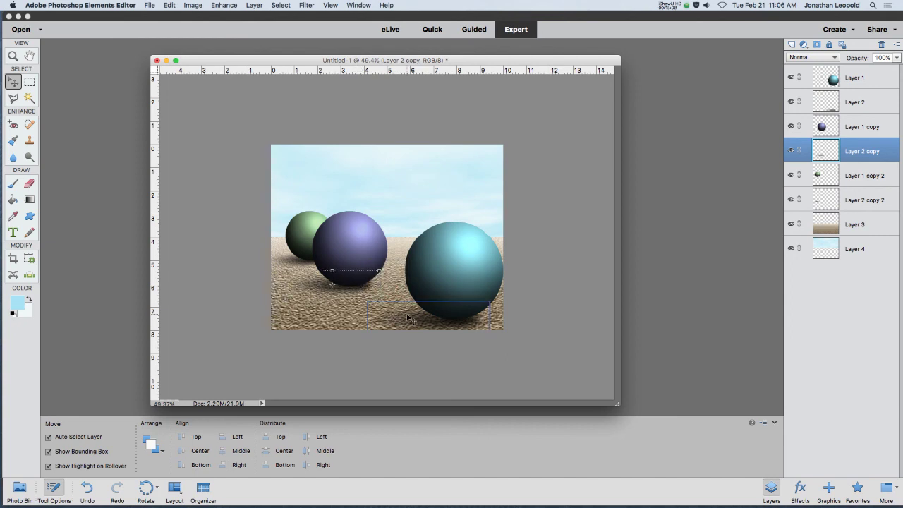
click(411, 319)
drag(416, 322, 478, 320)
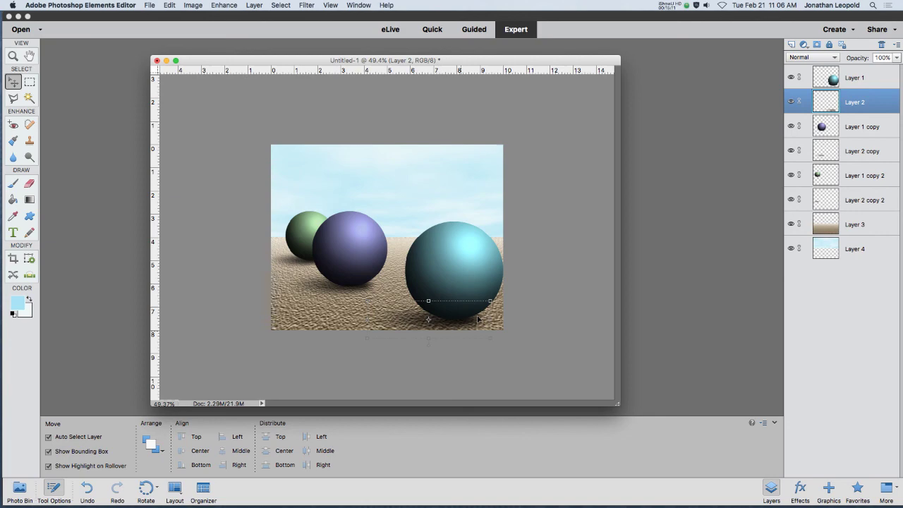
click(685, 5)
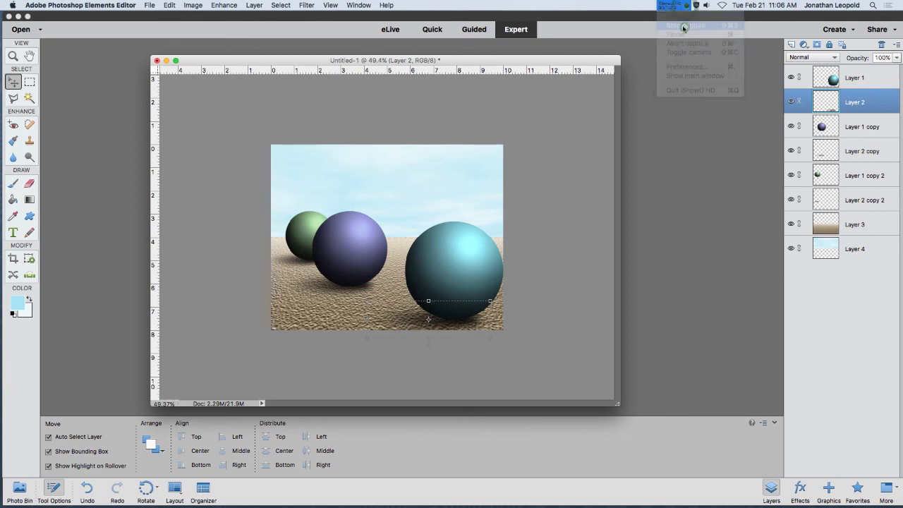